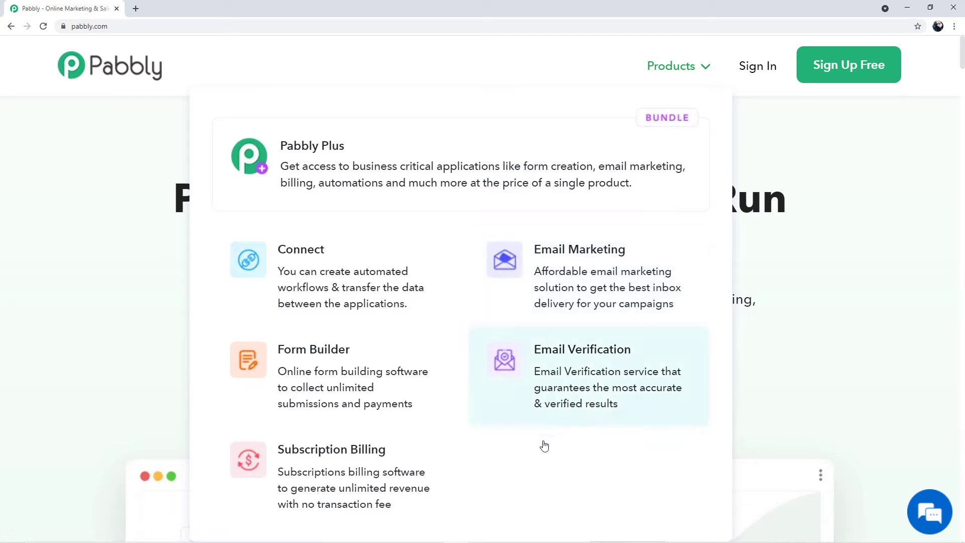
Step: View the Pabbly Connect product page, sign in to Pabbly, and open the Connect app's dashboard
{"action": "left_click", "coordinate": [366, 296]}
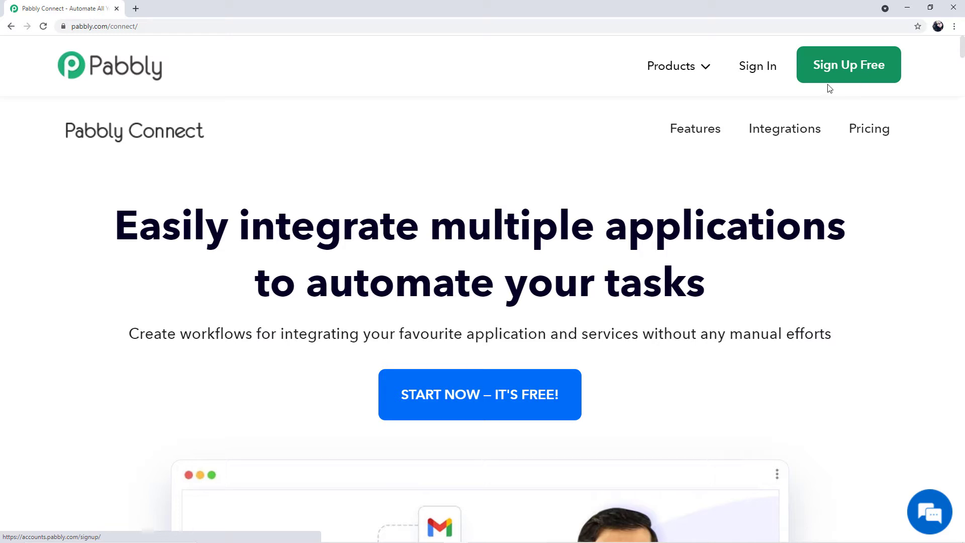
{"action": "left_click", "coordinate": [759, 66]}
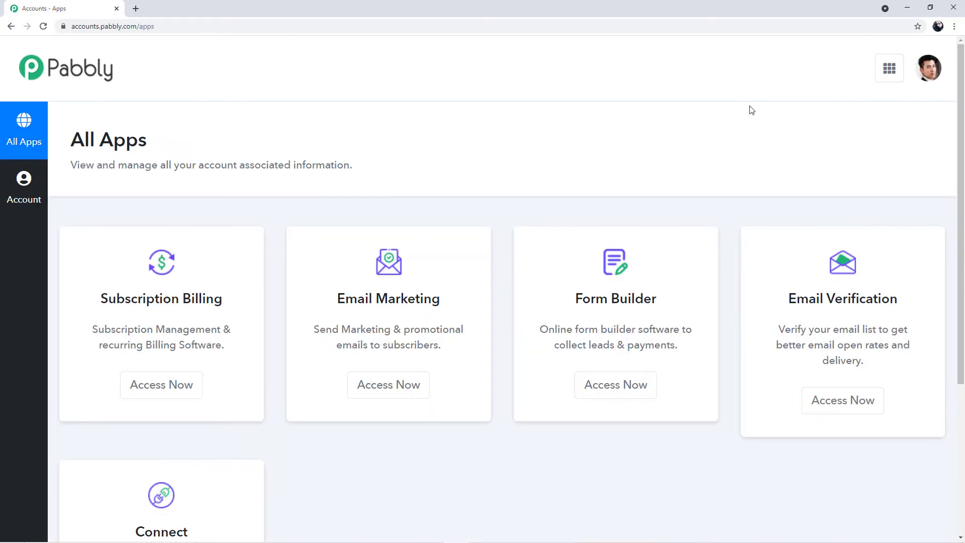
{"action": "scroll", "coordinate": [752, 110], "scroll_direction": "down", "scroll_amount": 2}
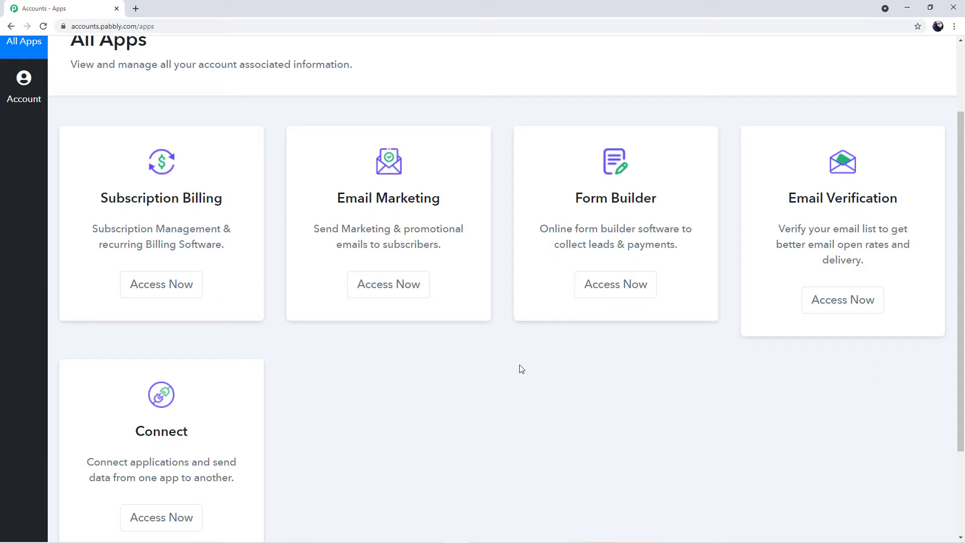
{"action": "scroll", "coordinate": [518, 367], "scroll_direction": "down", "scroll_amount": 1}
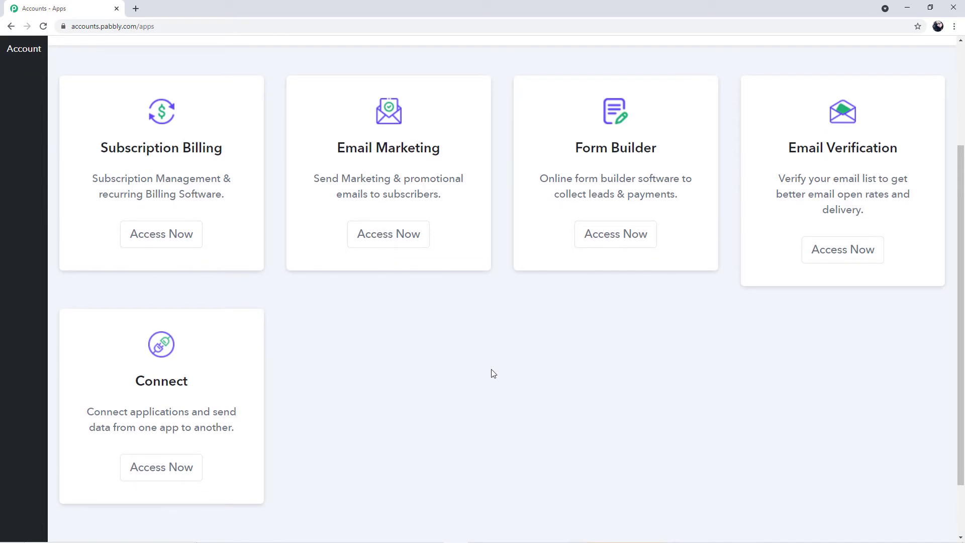
{"action": "left_click", "coordinate": [173, 468]}
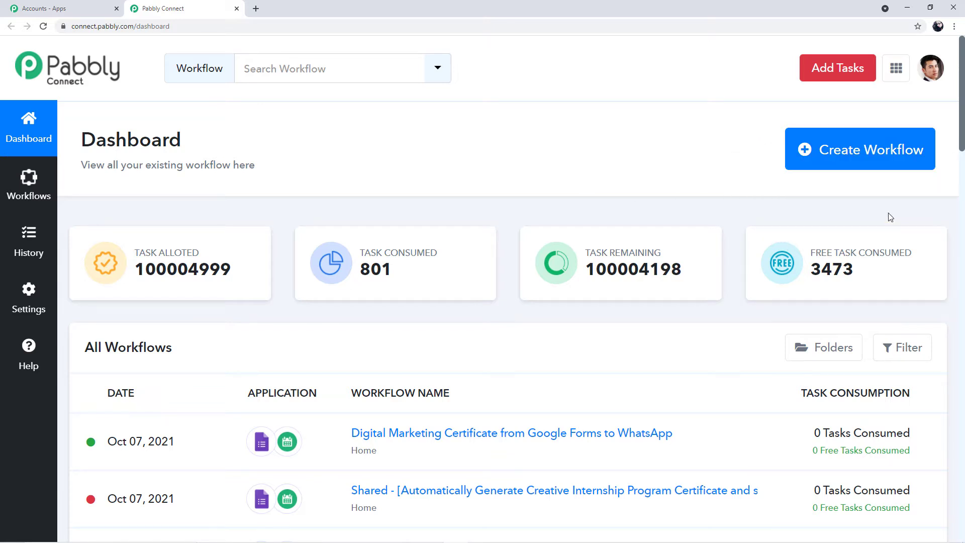
Step: Create a workflow whose name begins with "Automatically Send Certificates on Successful Submission of the"
{"action": "left_click", "coordinate": [892, 168]}
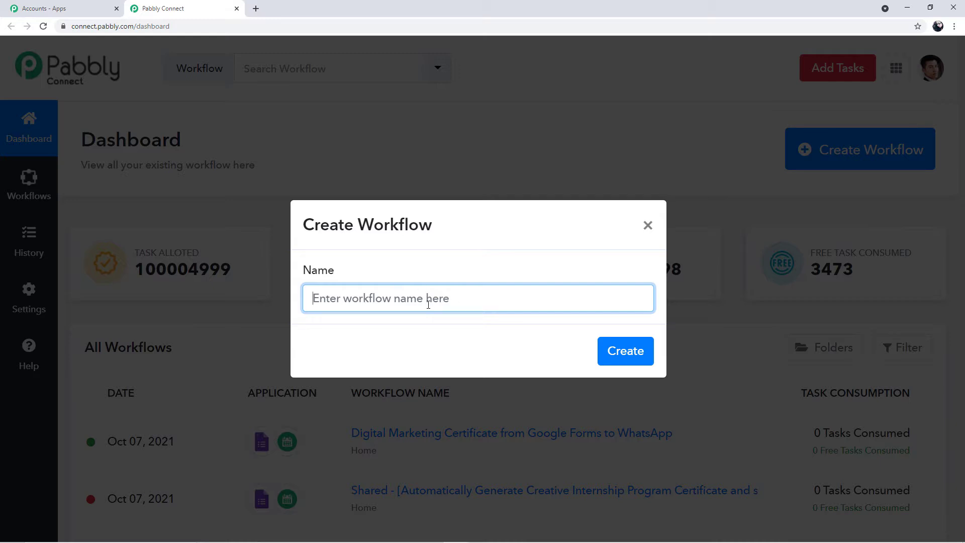
{"action": "key", "text": "ctrl+v"}
{"action": "key", "text": "ctrl+a"}
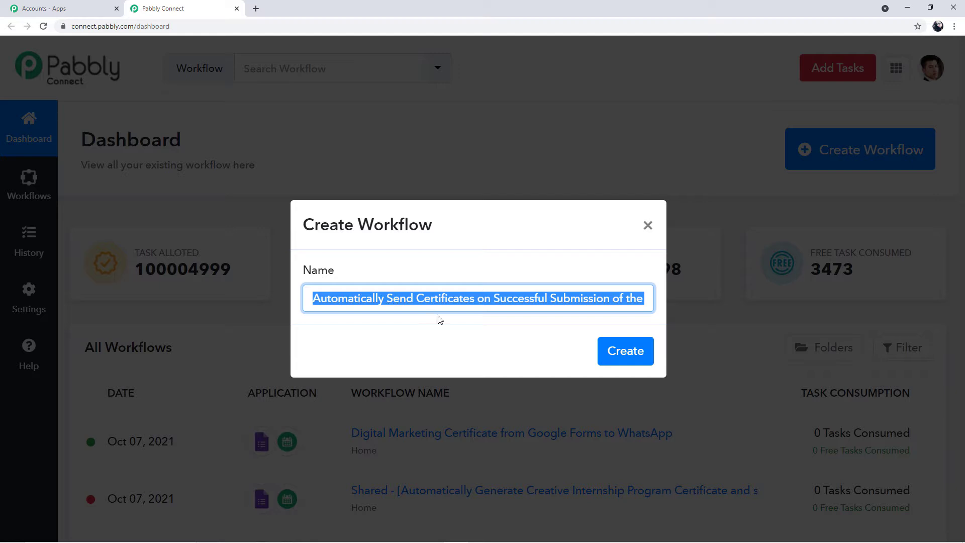
{"action": "left_click", "coordinate": [619, 354]}
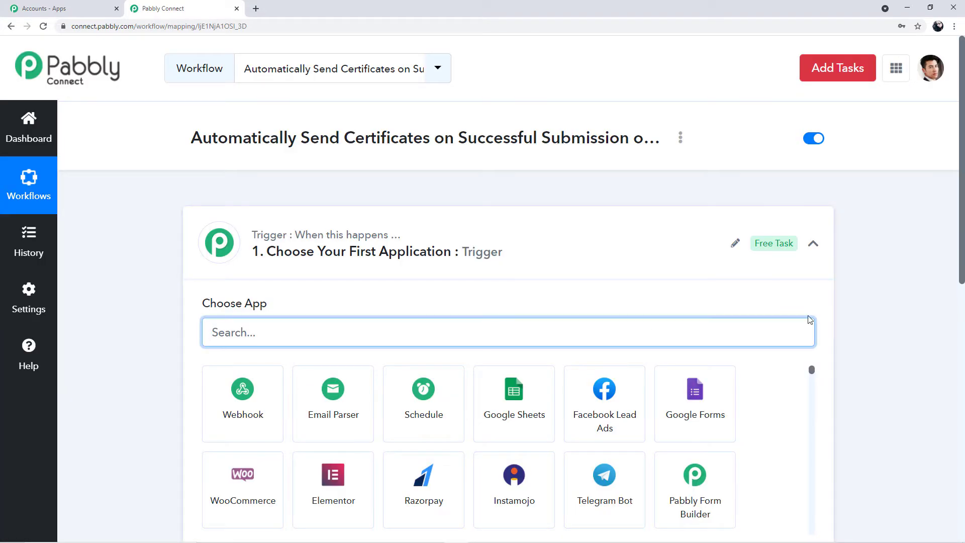
Step: Collapse the trigger block and review the workflow's name with its trigger and action outline
{"action": "left_click", "coordinate": [812, 246]}
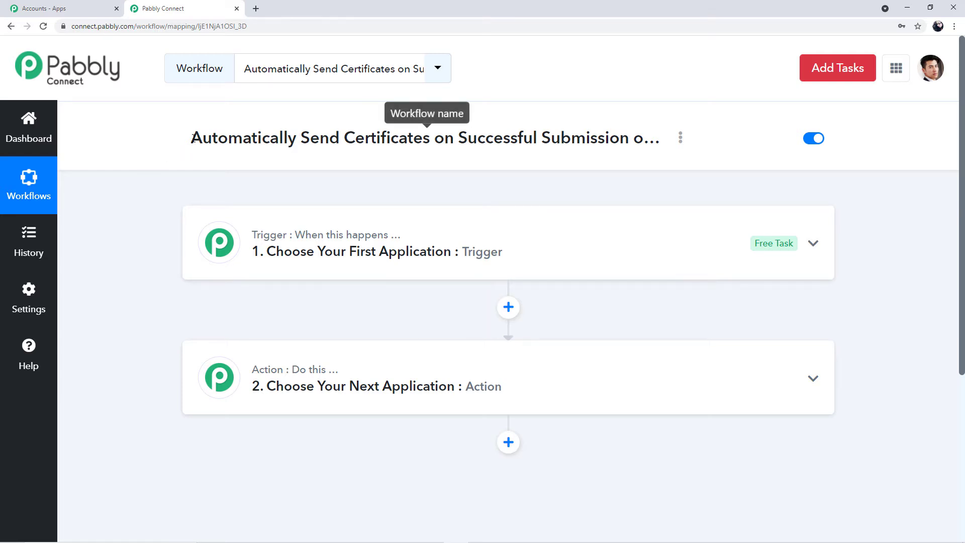
{"action": "left_click_drag", "start_coordinate": [208, 138], "coordinate": [537, 179]}
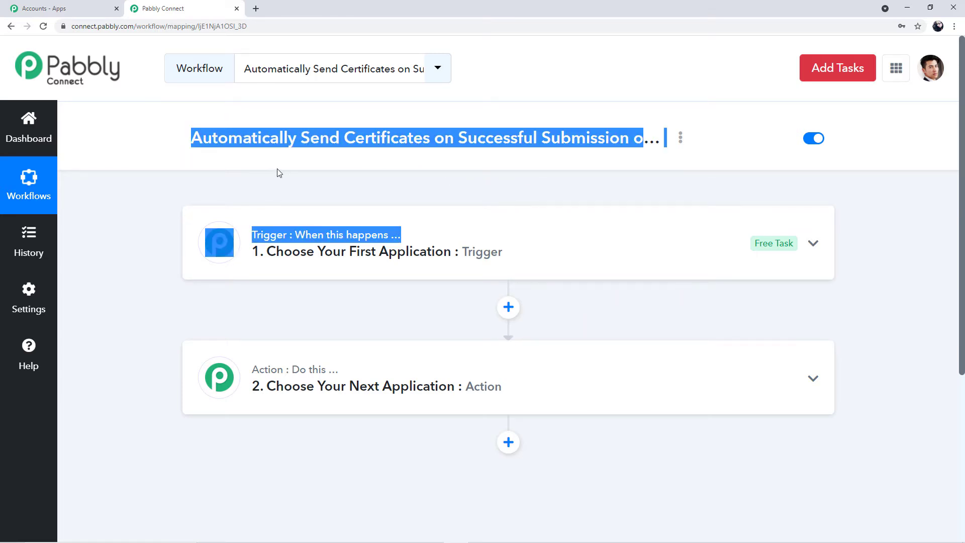
{"action": "left_click", "coordinate": [246, 167]}
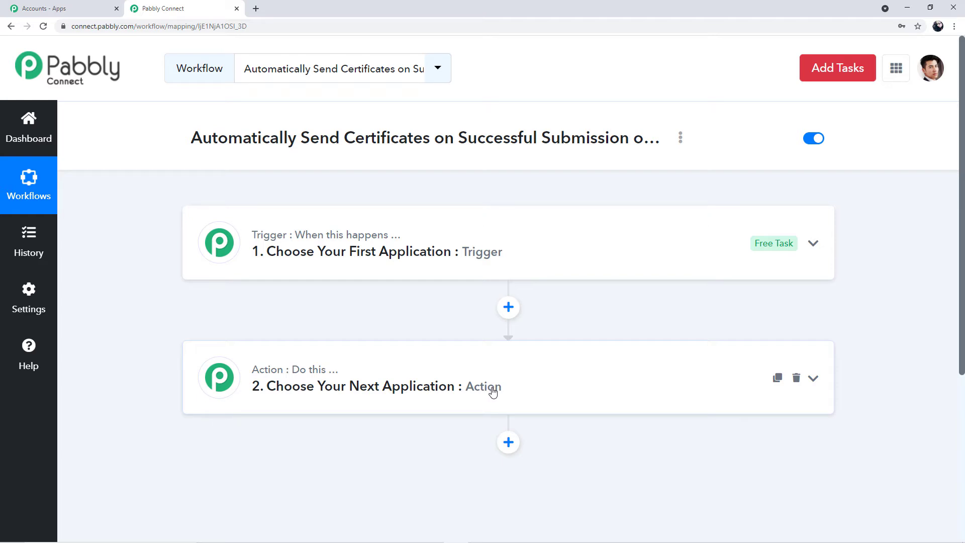
Step: Set the workflow's trigger app to Google Forms with the trigger event New Response in Spreadsheet
{"action": "left_click", "coordinate": [573, 267]}
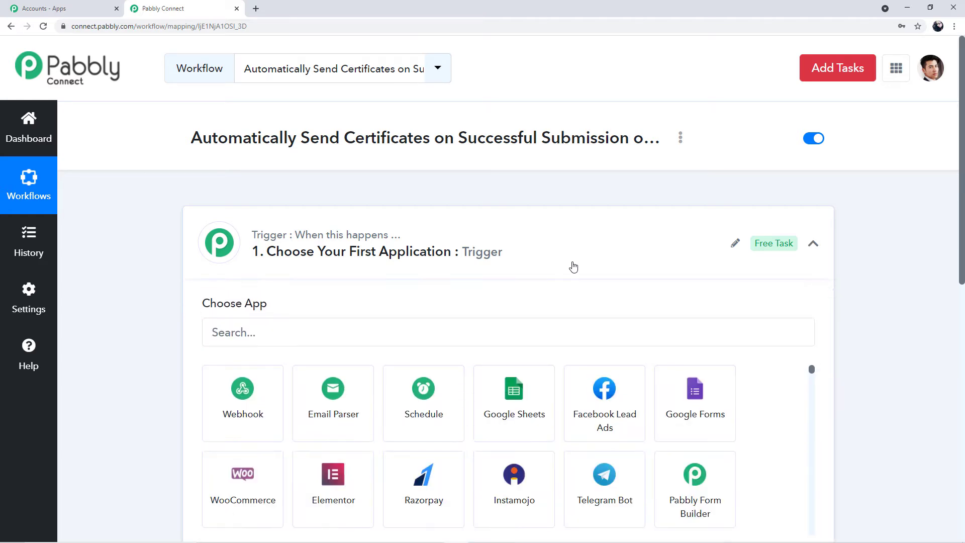
{"action": "left_click", "coordinate": [413, 324]}
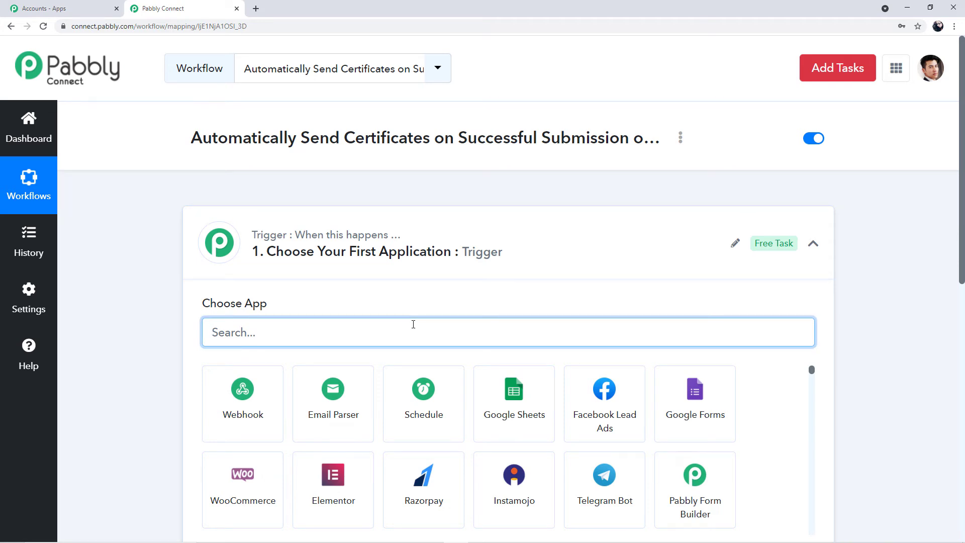
{"action": "type", "text": "Google"}
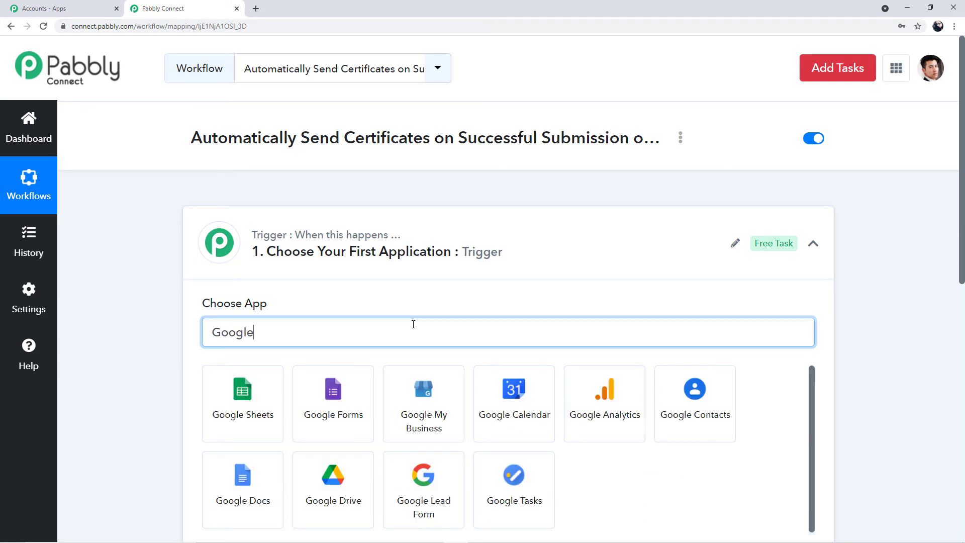
{"action": "type", "text": " form"}
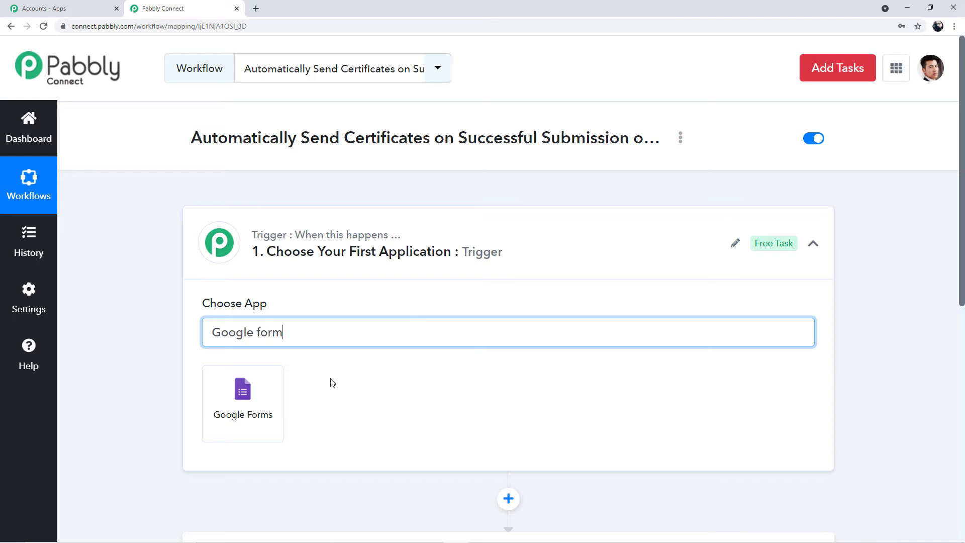
{"action": "left_click", "coordinate": [253, 413]}
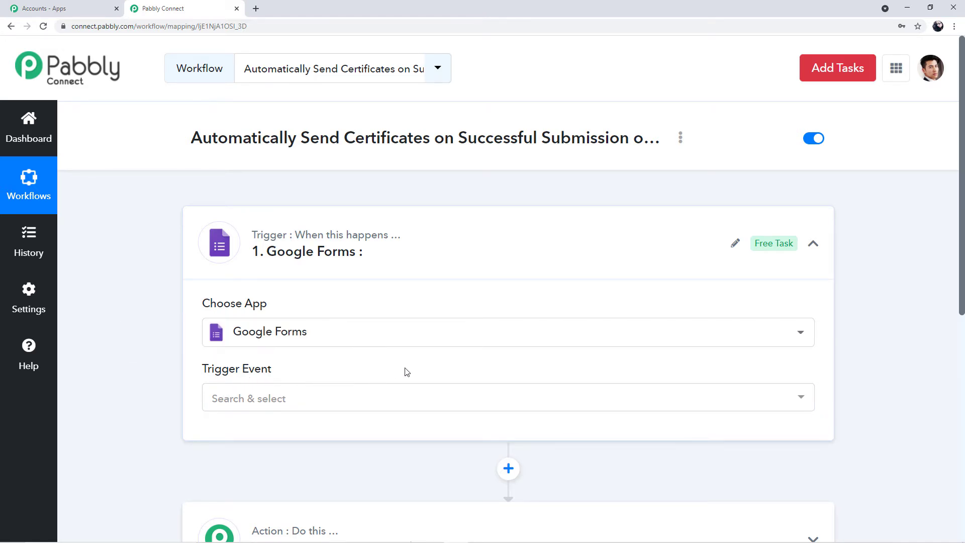
{"action": "left_click", "coordinate": [801, 398]}
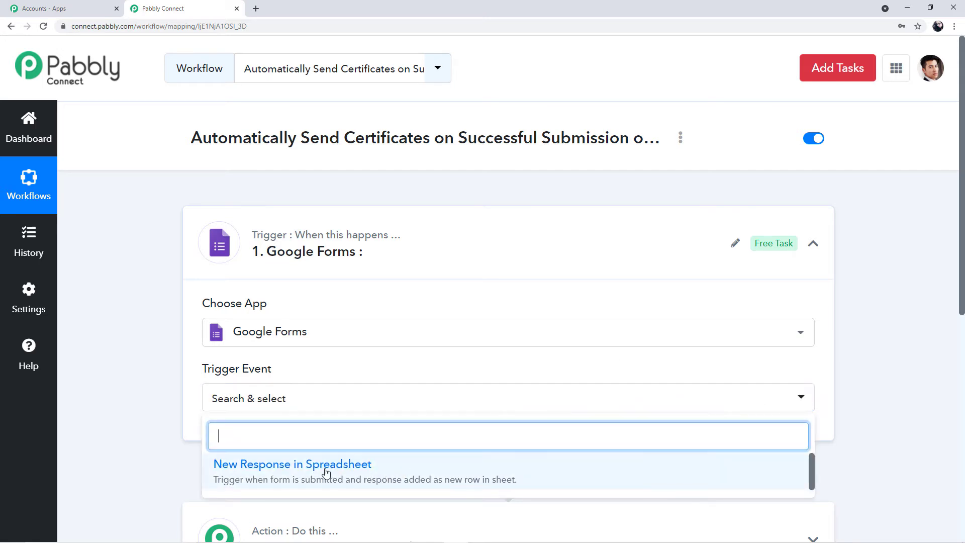
{"action": "left_click", "coordinate": [366, 479]}
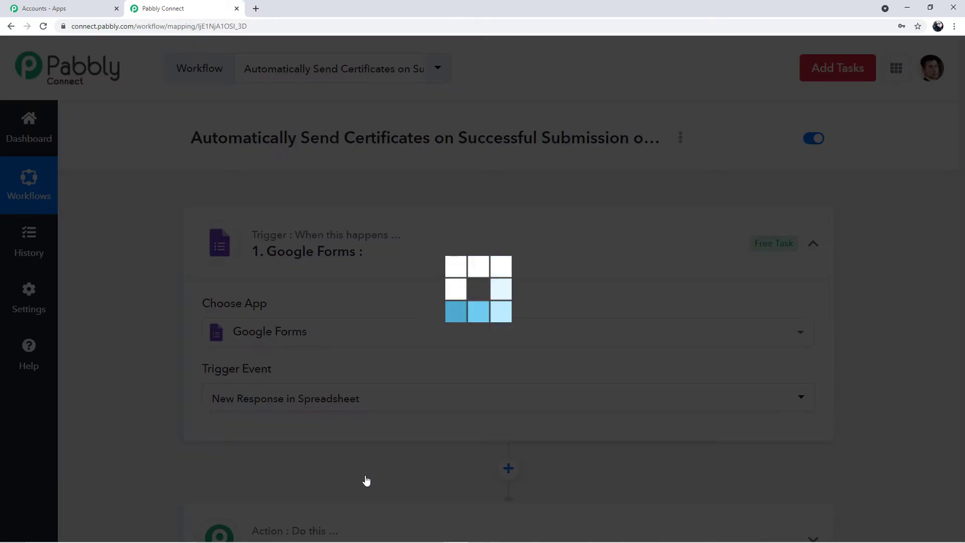
Step: Examine the trigger's webhook URL and the listed instructions for connecting the form's response spreadsheet
{"action": "scroll", "coordinate": [376, 432], "scroll_direction": "down", "scroll_amount": 3}
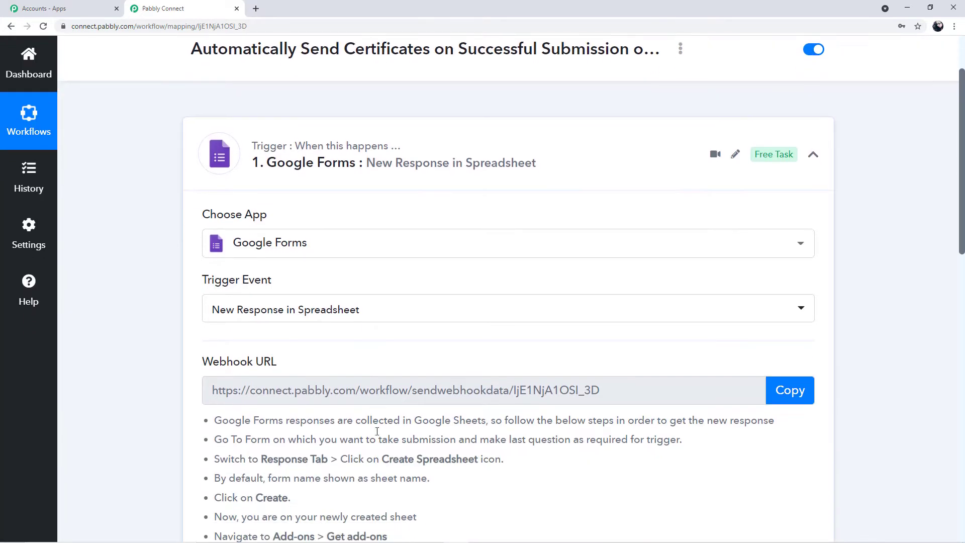
{"action": "left_click_drag", "start_coordinate": [212, 326], "coordinate": [622, 370]}
{"action": "left_click", "coordinate": [913, 381]}
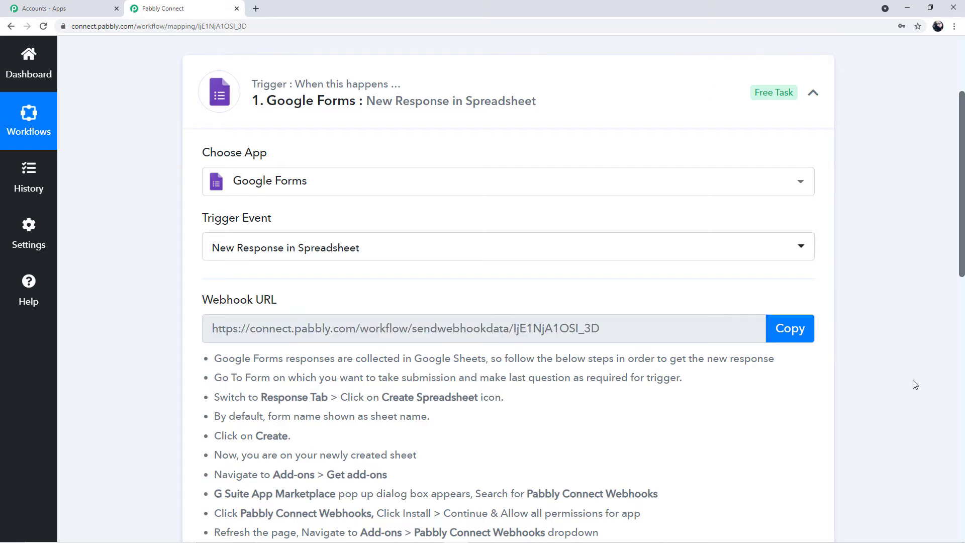
{"action": "left_click_drag", "start_coordinate": [483, 329], "coordinate": [209, 328]}
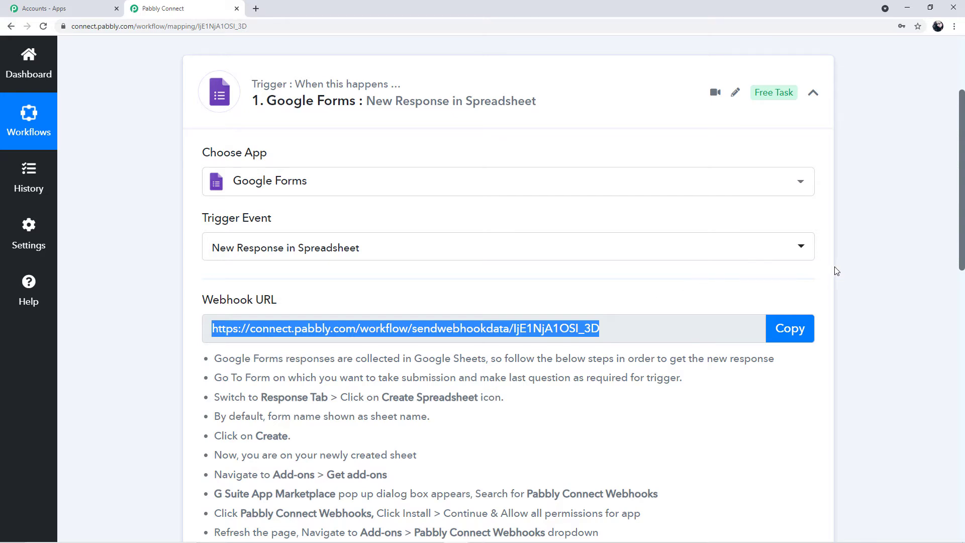
{"action": "scroll", "coordinate": [839, 271], "scroll_direction": "down", "scroll_amount": 3}
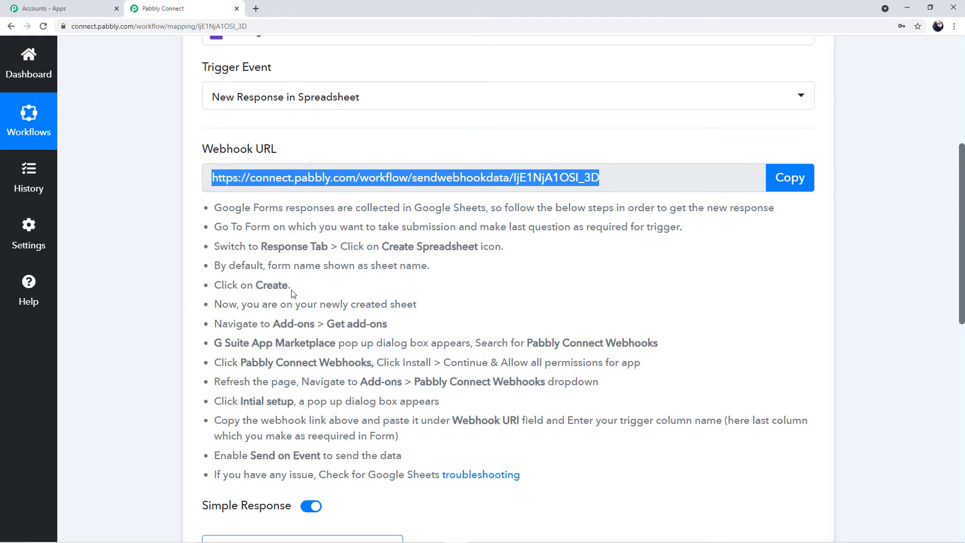
{"action": "left_click_drag", "start_coordinate": [287, 286], "coordinate": [196, 200]}
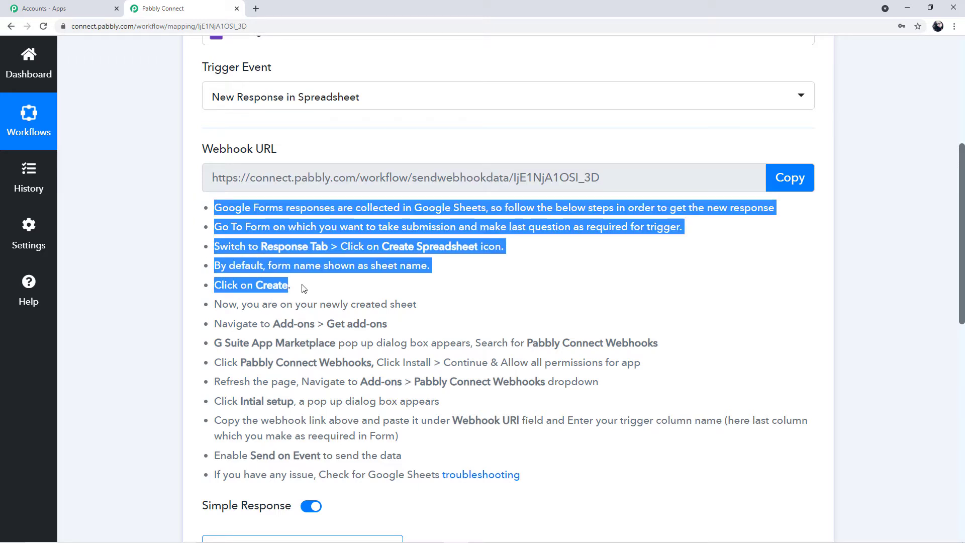
{"action": "scroll", "coordinate": [511, 315], "scroll_direction": "up", "scroll_amount": 1}
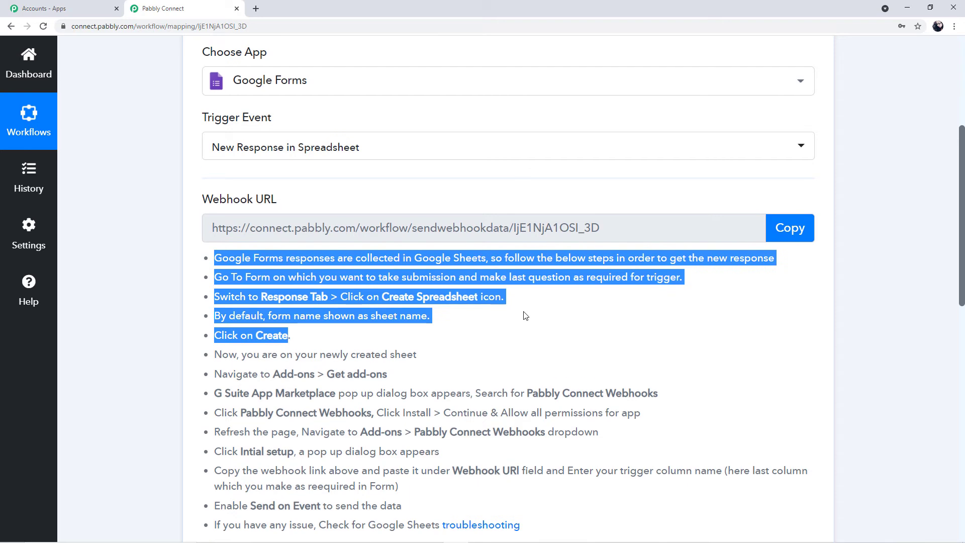
{"action": "scroll", "coordinate": [712, 384], "scroll_direction": "up", "scroll_amount": 5}
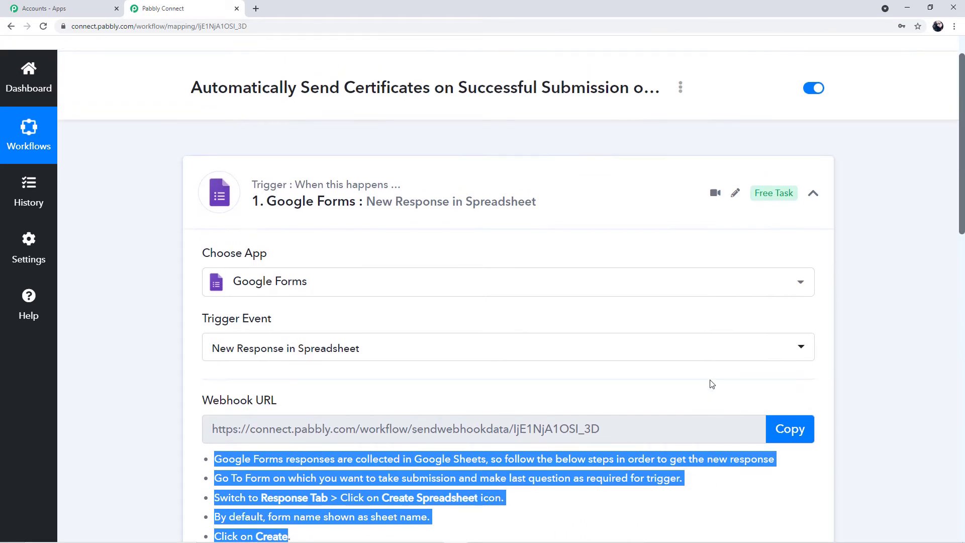
{"action": "left_click", "coordinate": [855, 316]}
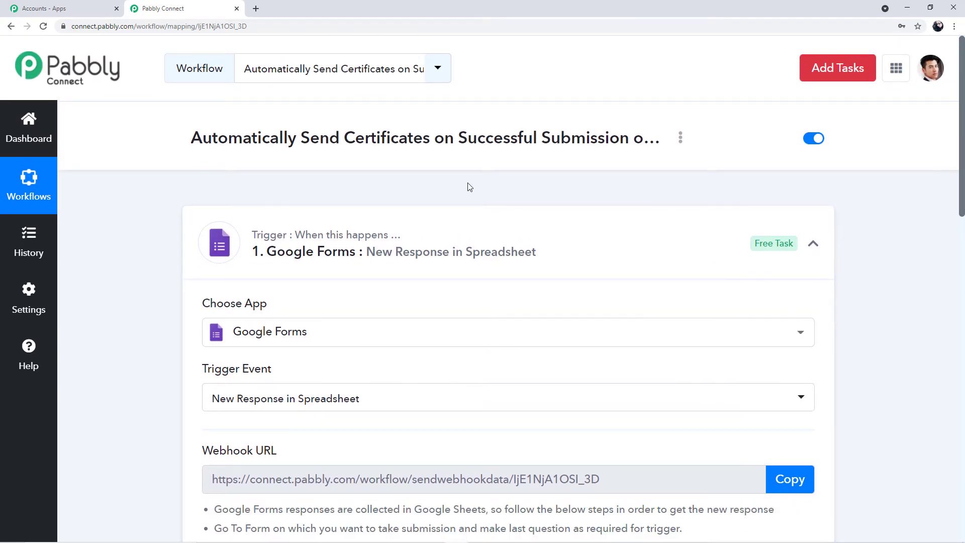
Step: Open Google Forms in a new browser tab
{"action": "left_click", "coordinate": [255, 10]}
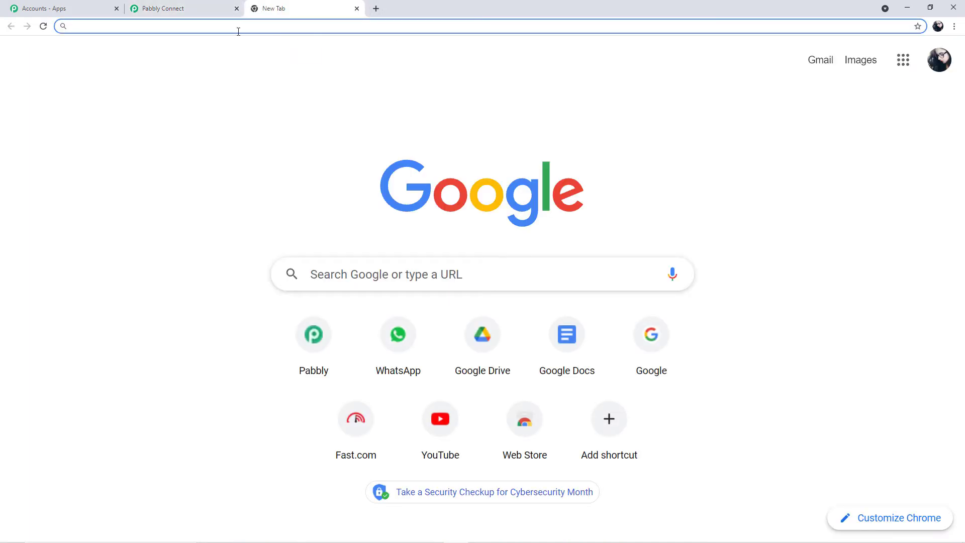
{"action": "left_click", "coordinate": [901, 72]}
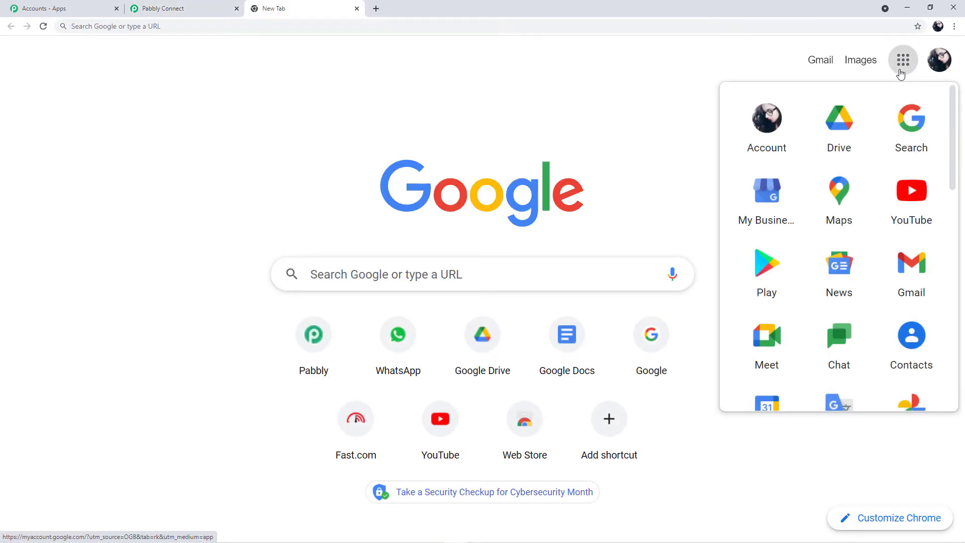
{"action": "scroll", "coordinate": [862, 241], "scroll_direction": "down", "scroll_amount": 5}
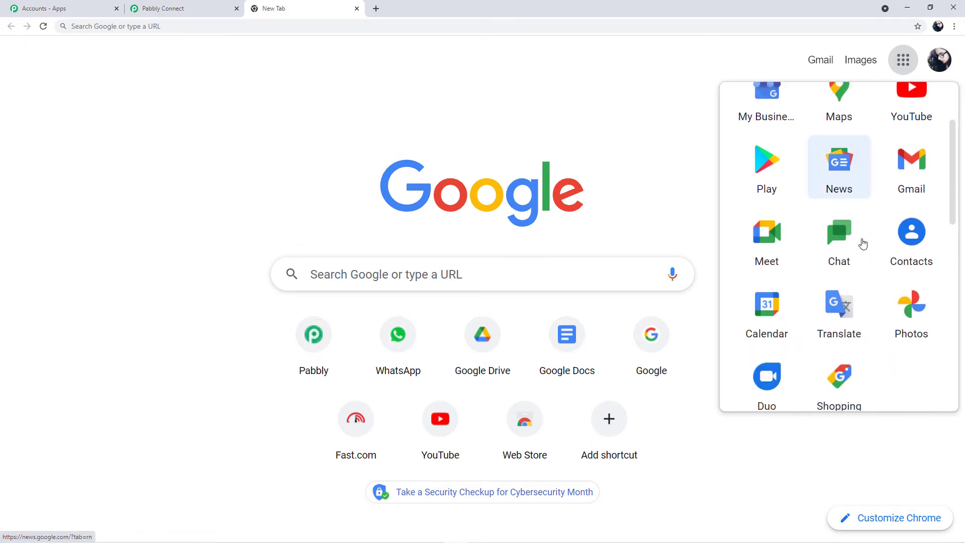
{"action": "scroll", "coordinate": [861, 242], "scroll_direction": "down", "scroll_amount": 6}
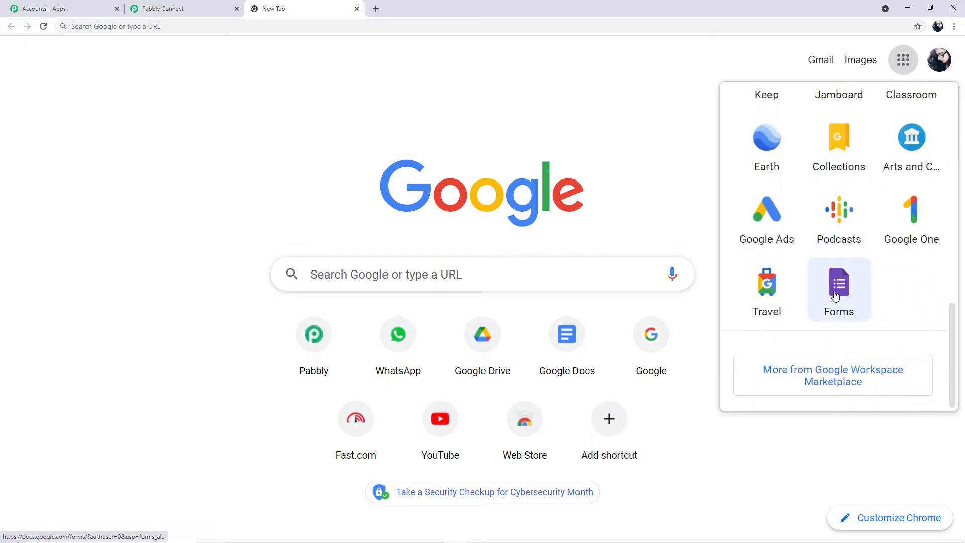
{"action": "left_click", "coordinate": [836, 295]}
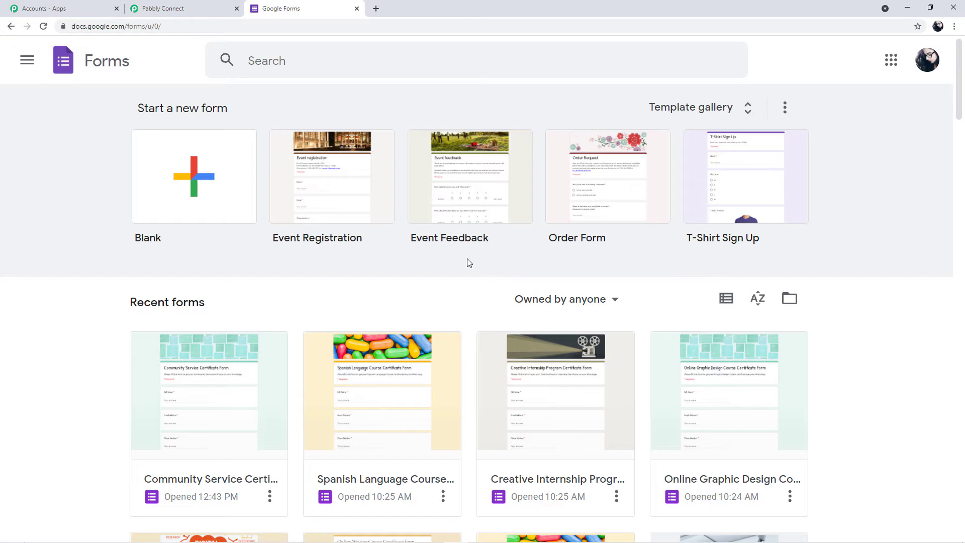
Step: Browse the recent forms and open the Creative Internship Program Certificate form for editing
{"action": "scroll", "coordinate": [502, 292], "scroll_direction": "down", "scroll_amount": 4}
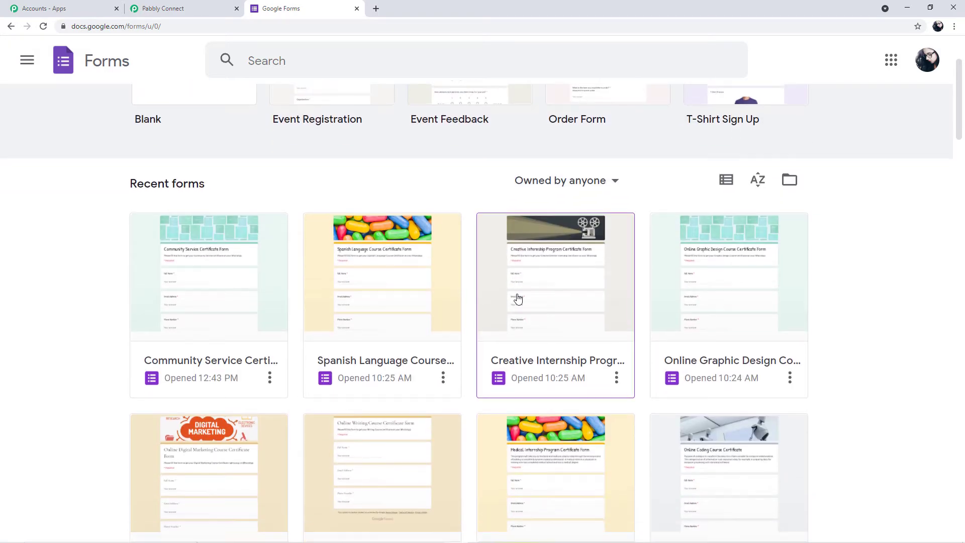
{"action": "scroll", "coordinate": [517, 299], "scroll_direction": "down", "scroll_amount": 10}
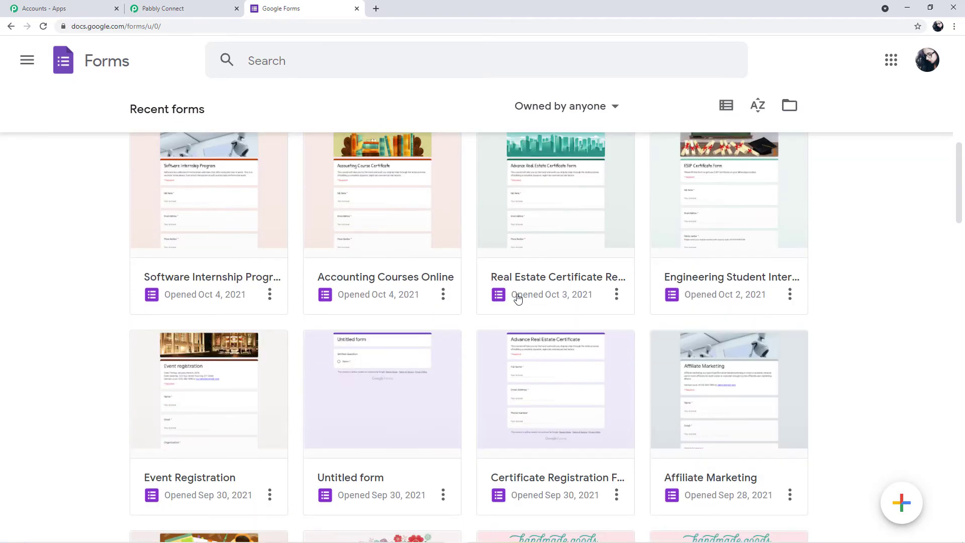
{"action": "scroll", "coordinate": [517, 299], "scroll_direction": "up", "scroll_amount": 12}
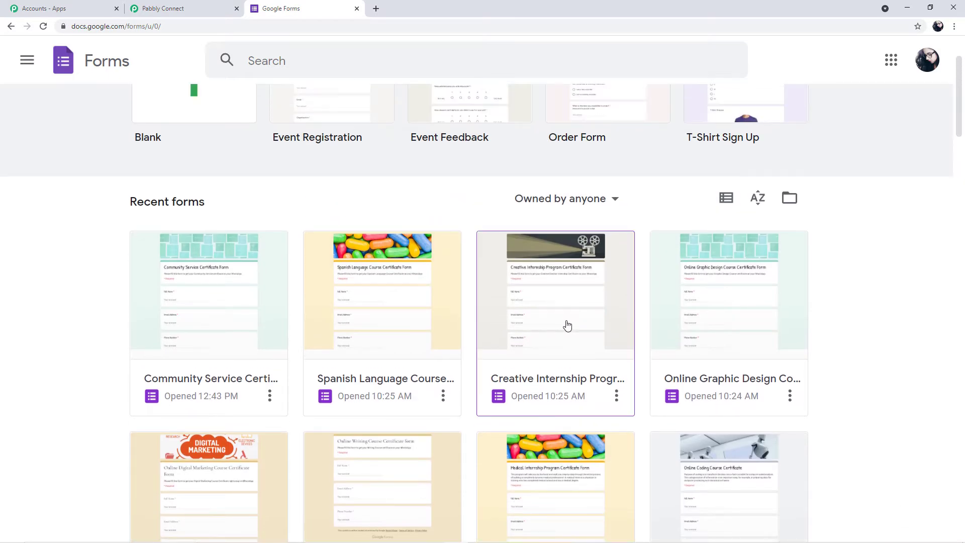
{"action": "left_click", "coordinate": [567, 326]}
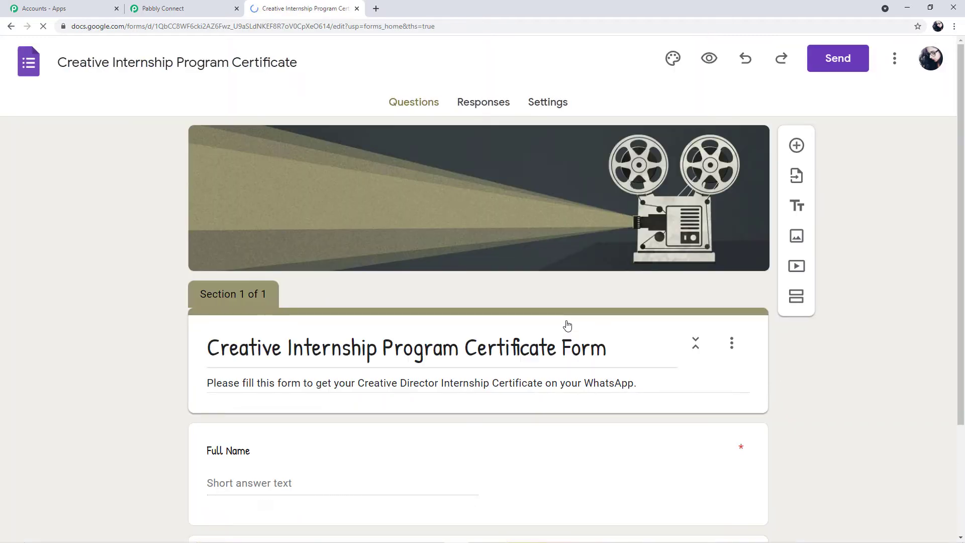
Step: Review the certificate form's questions and open its collected responses in Google Sheets
{"action": "scroll", "coordinate": [567, 325], "scroll_direction": "down", "scroll_amount": 2}
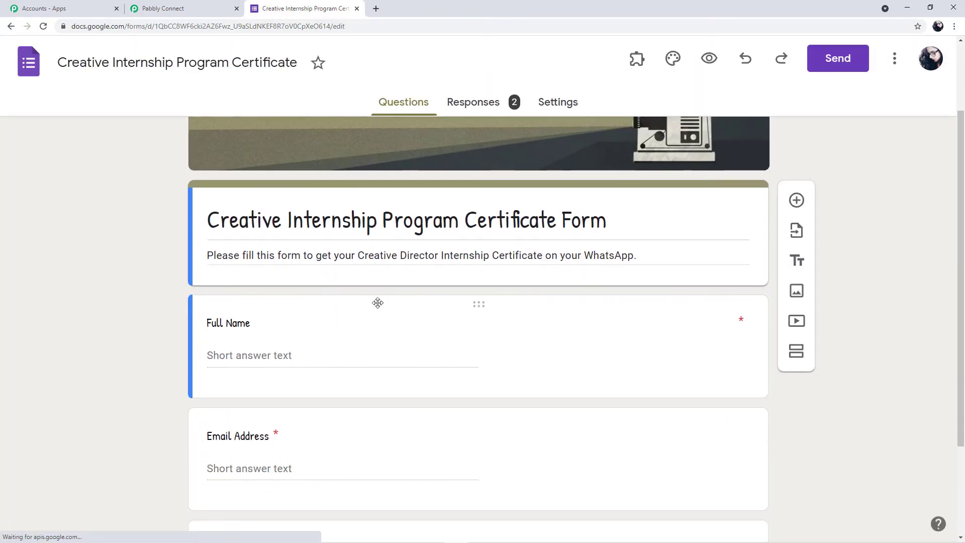
{"action": "scroll", "coordinate": [442, 321], "scroll_direction": "down", "scroll_amount": 3}
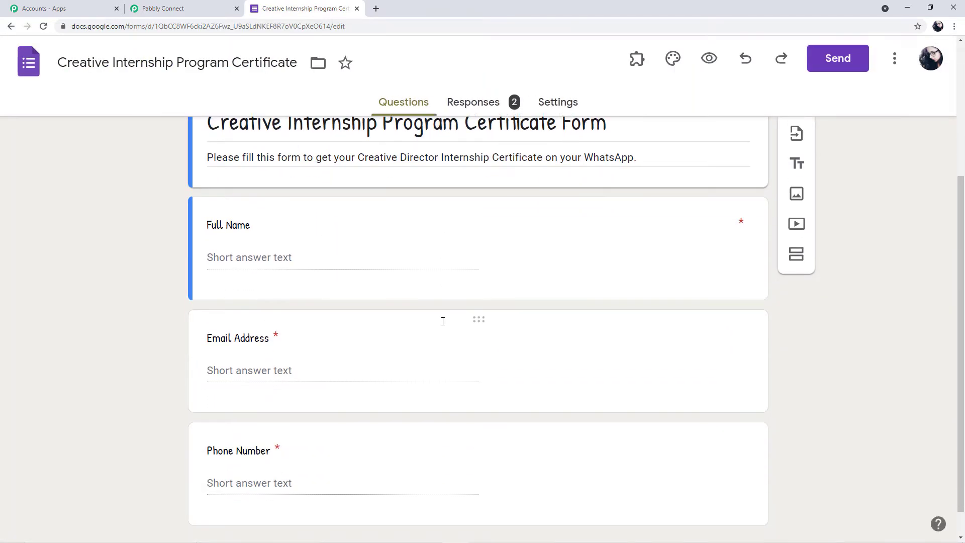
{"action": "scroll", "coordinate": [442, 322], "scroll_direction": "up", "scroll_amount": 2}
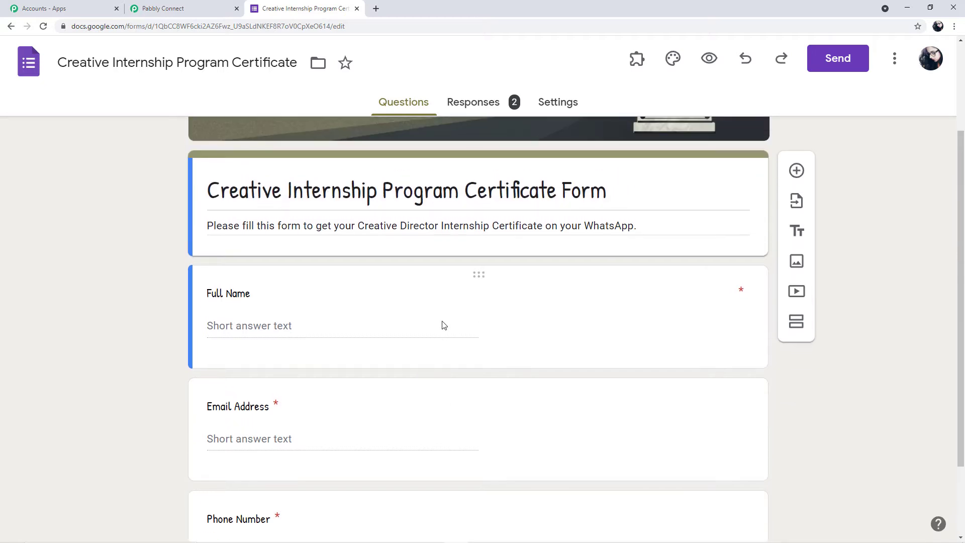
{"action": "scroll", "coordinate": [388, 326], "scroll_direction": "up", "scroll_amount": 1}
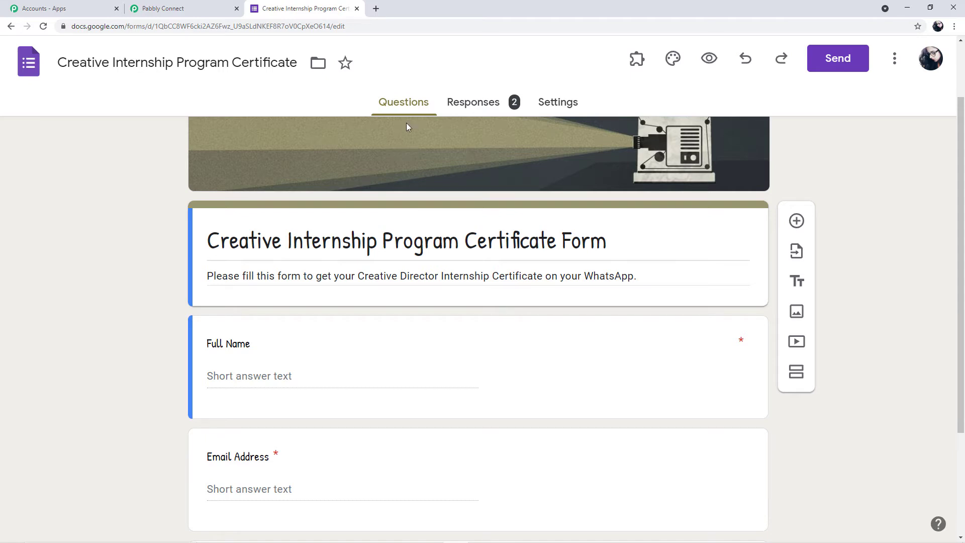
{"action": "left_click", "coordinate": [478, 109]}
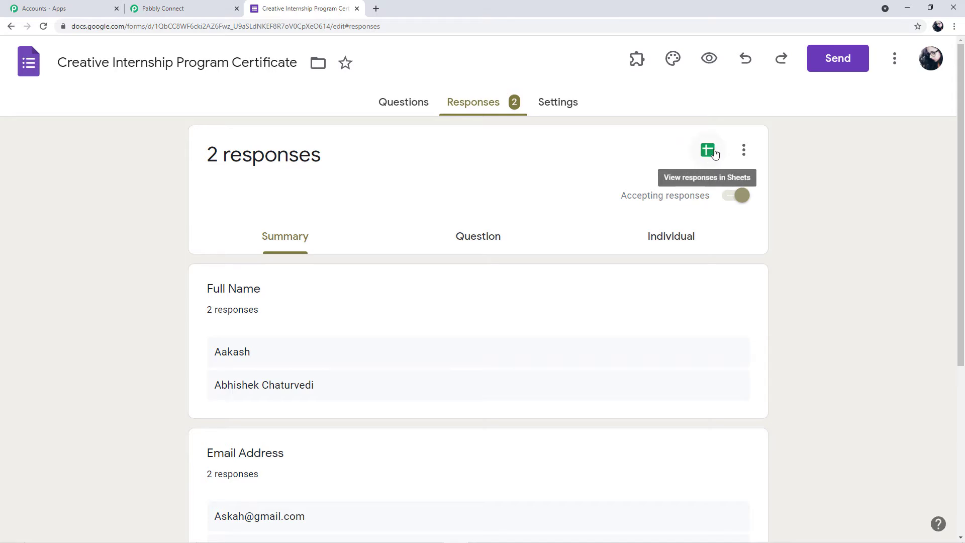
{"action": "left_click", "coordinate": [715, 153]}
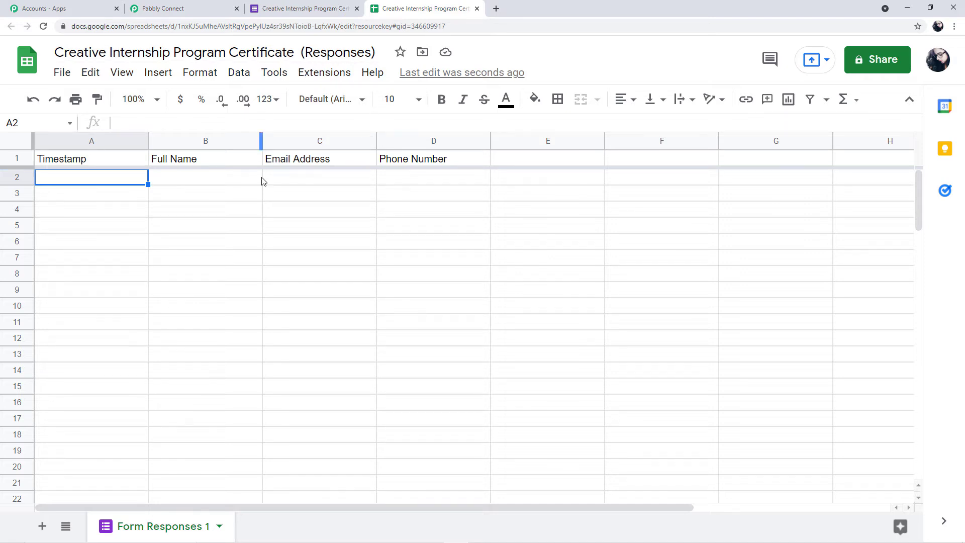
Step: Create a new blank Google Form in a separate browser tab
{"action": "left_click", "coordinate": [309, 9]}
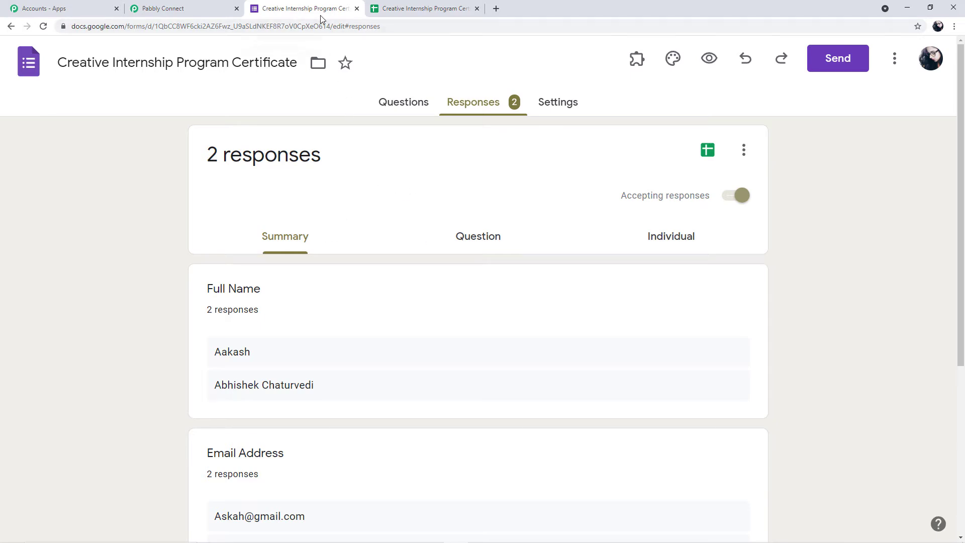
{"action": "left_click", "coordinate": [496, 10]}
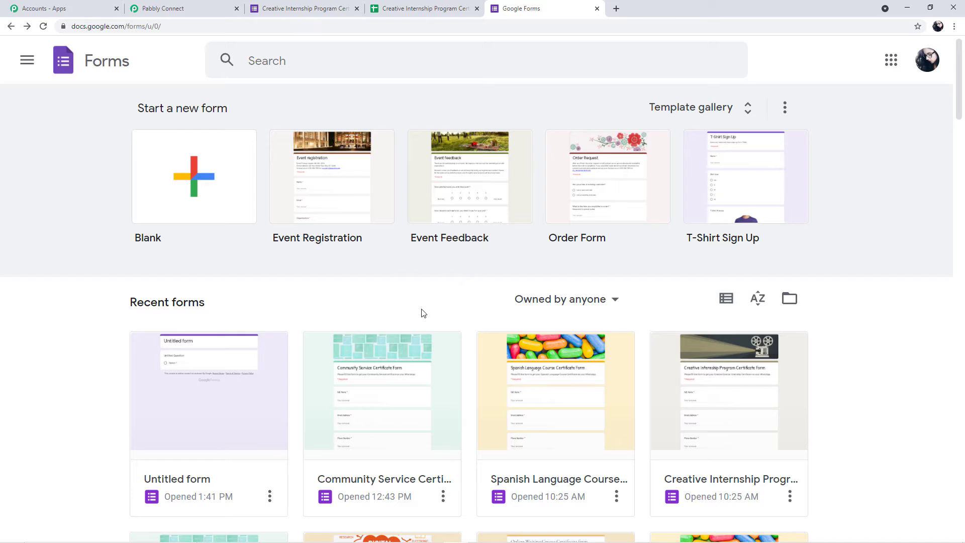
{"action": "left_click", "coordinate": [199, 171]}
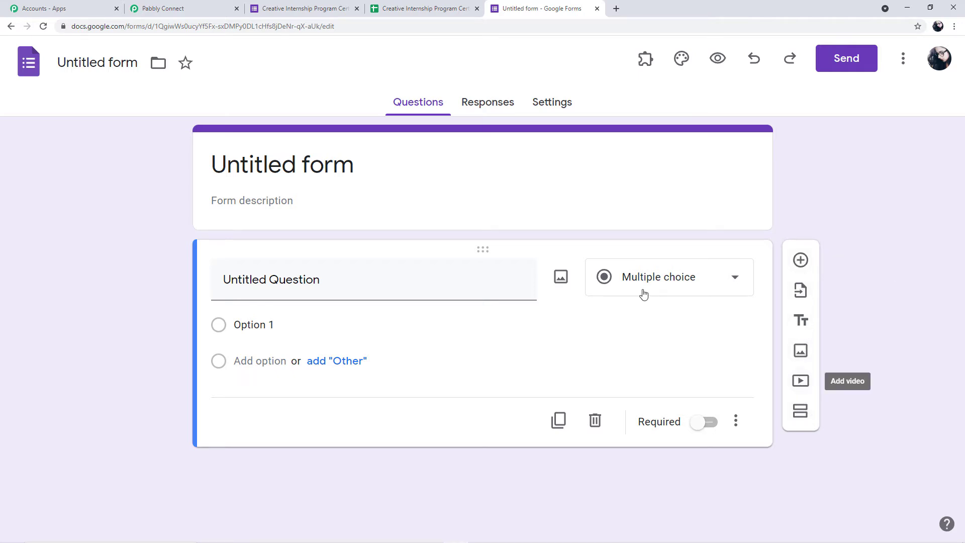
Step: Check the response spreadsheet's columns and open a preview of the Creative Internship Program Certificate form
{"action": "left_click", "coordinate": [305, 10]}
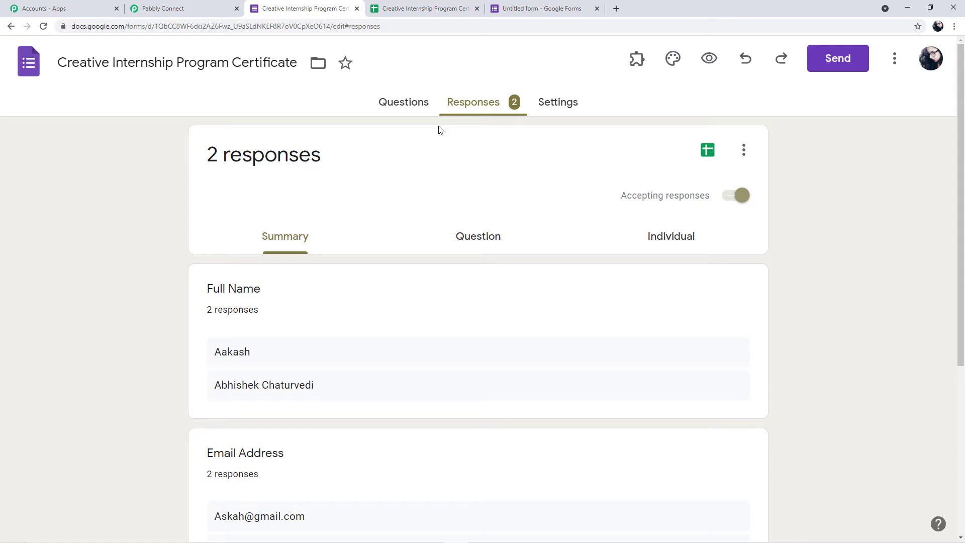
{"action": "left_click", "coordinate": [433, 7]}
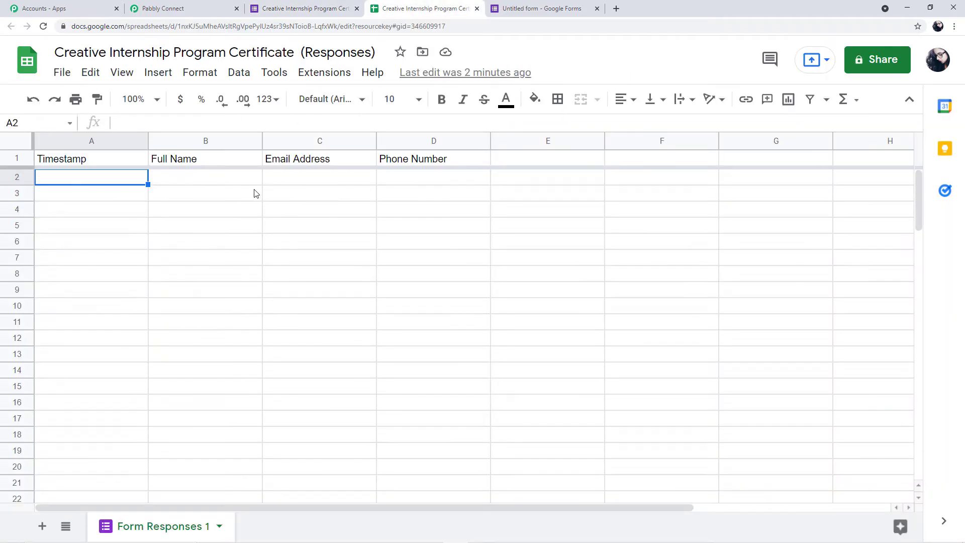
{"action": "left_click", "coordinate": [315, 6]}
{"action": "left_click", "coordinate": [397, 102]}
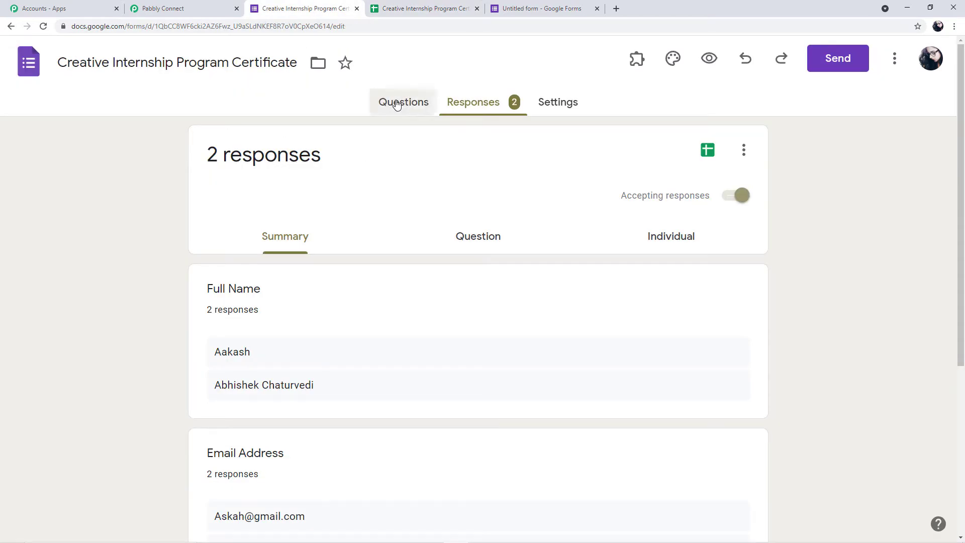
{"action": "left_click", "coordinate": [708, 59]}
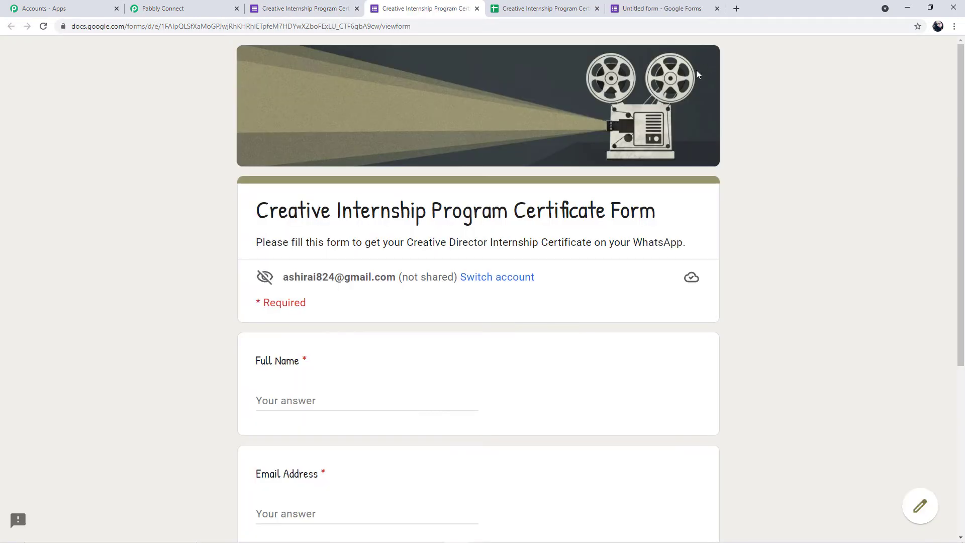
Step: Fill in the previewed form's full name, email address and phone number, and submit the test response
{"action": "scroll", "coordinate": [702, 190], "scroll_direction": "down", "scroll_amount": 2}
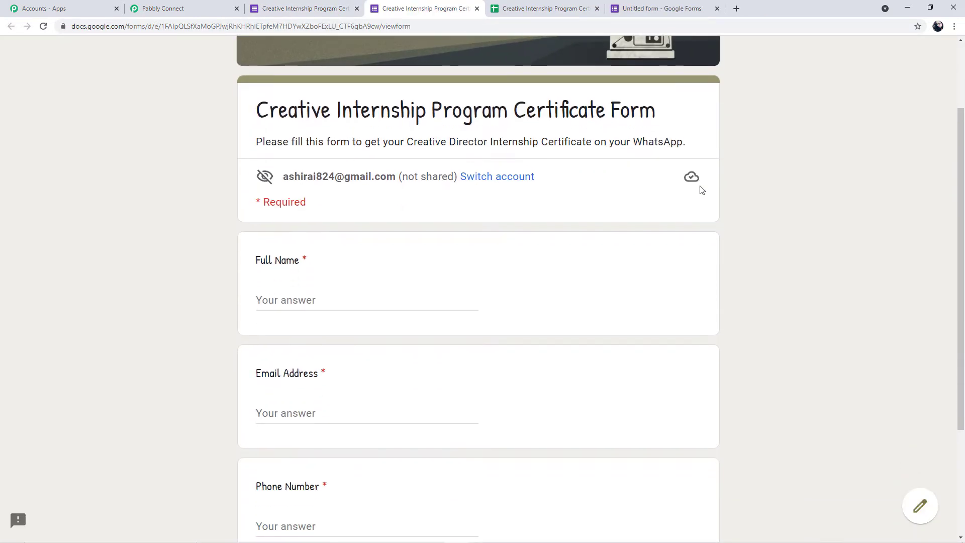
{"action": "scroll", "coordinate": [625, 276], "scroll_direction": "down", "scroll_amount": 2}
{"action": "scroll", "coordinate": [607, 287], "scroll_direction": "up", "scroll_amount": 2}
{"action": "scroll", "coordinate": [380, 300], "scroll_direction": "down", "scroll_amount": 1}
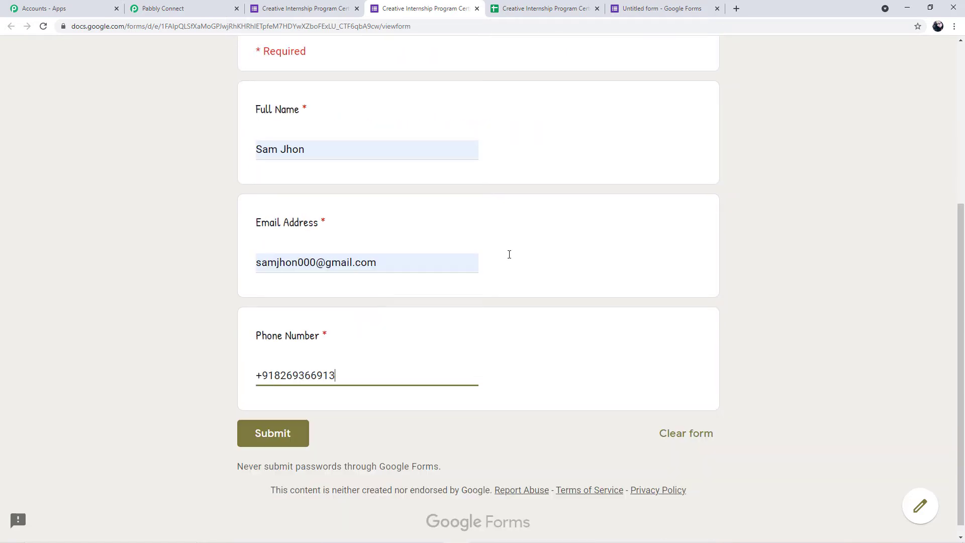
{"action": "scroll", "coordinate": [577, 236], "scroll_direction": "up", "scroll_amount": 1}
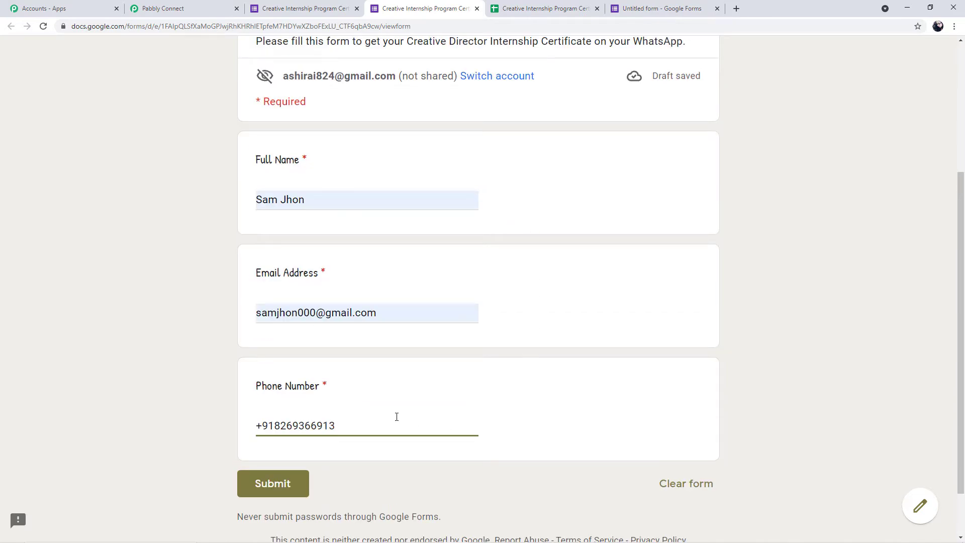
{"action": "left_click", "coordinate": [302, 487]}
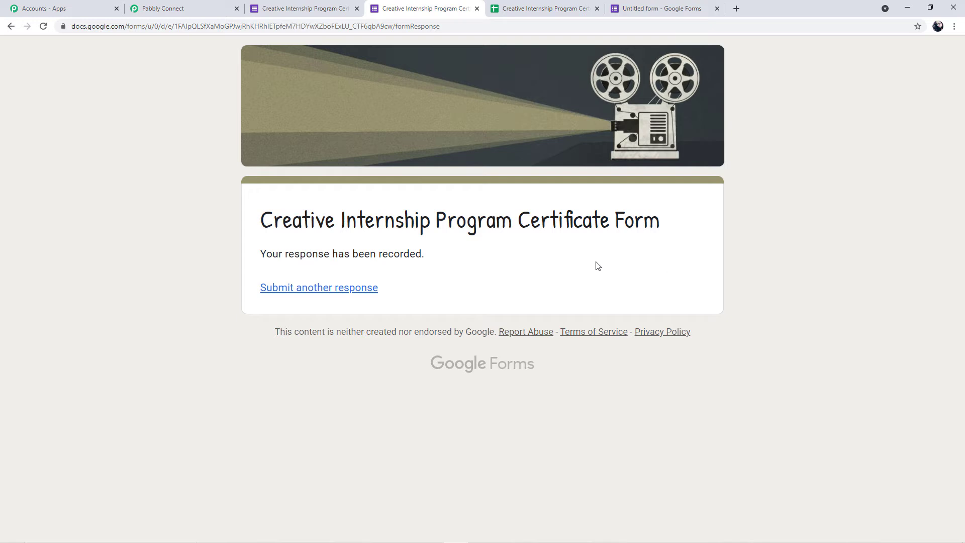
Step: From the response spreadsheet, look up the Pabbly Connect Webhooks add-on in the Google Workspace Marketplace
{"action": "key", "text": "ctrl+Tab"}
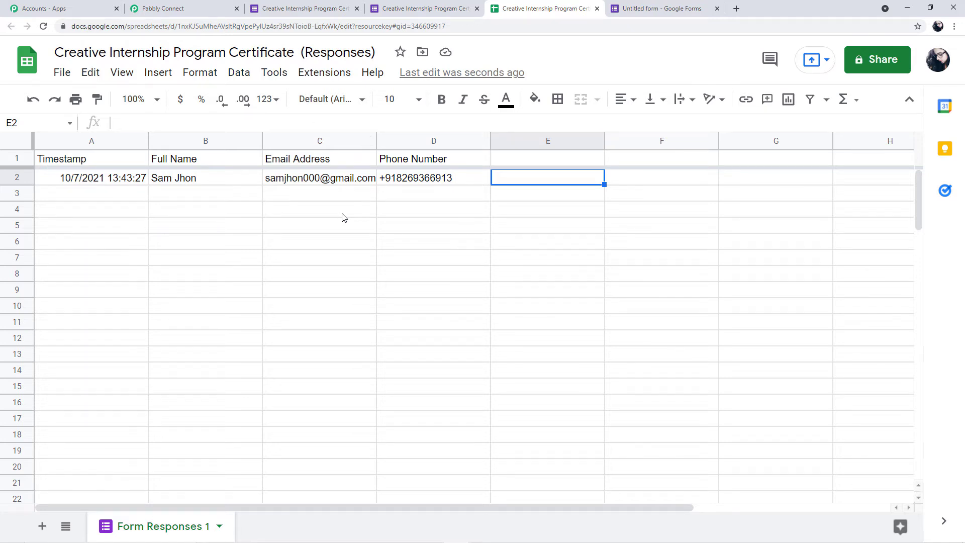
{"action": "left_click", "coordinate": [331, 76]}
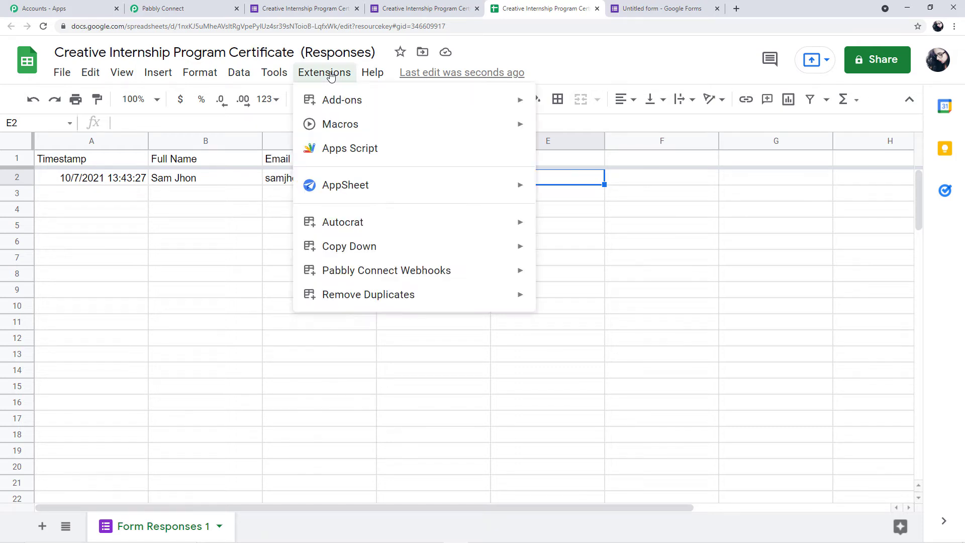
{"action": "mouse_move", "coordinate": [341, 103]}
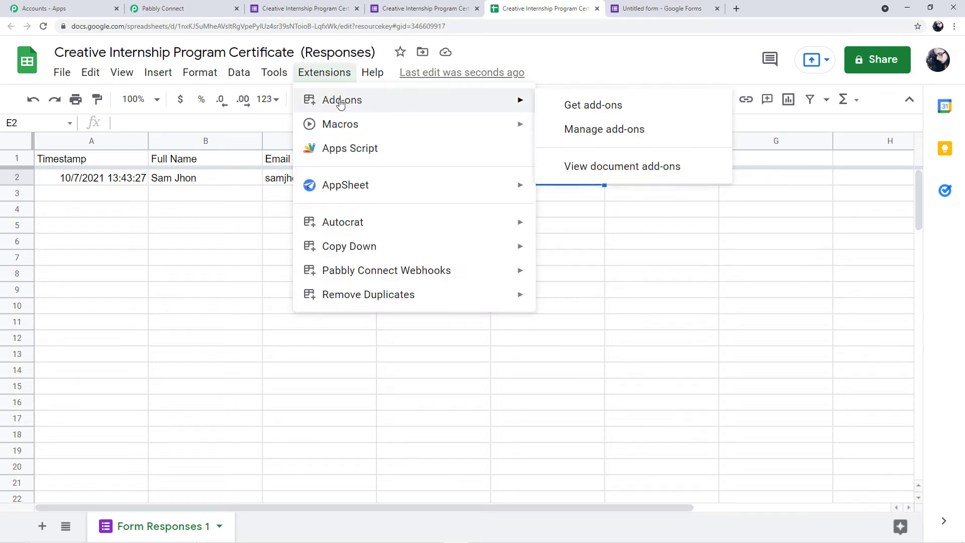
{"action": "left_click", "coordinate": [577, 108]}
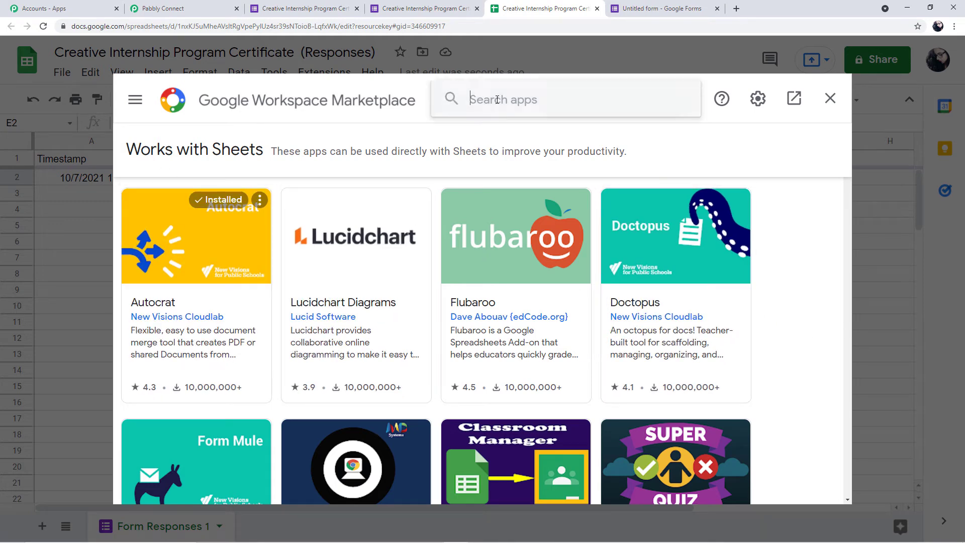
{"action": "left_click", "coordinate": [497, 100]}
{"action": "type", "text": "pabbly"}
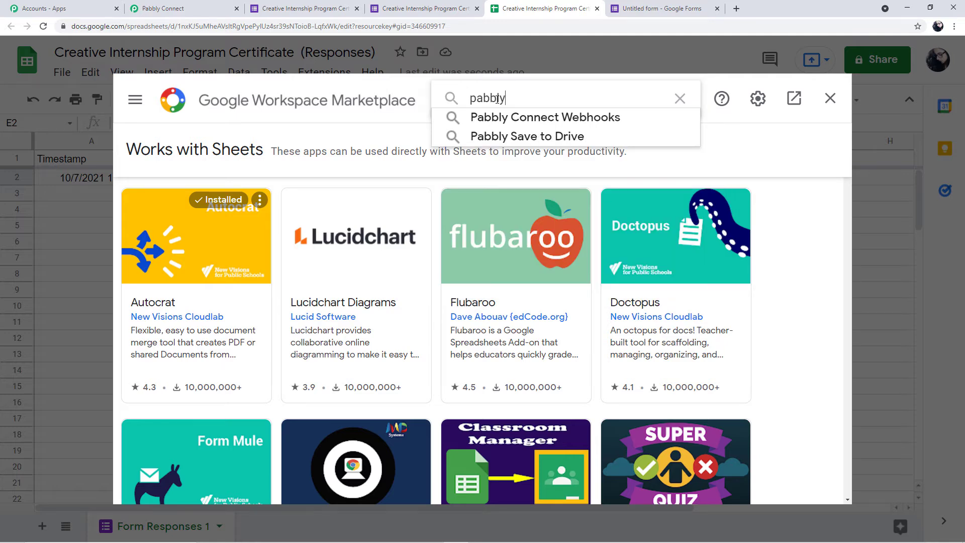
{"action": "left_click", "coordinate": [533, 118]}
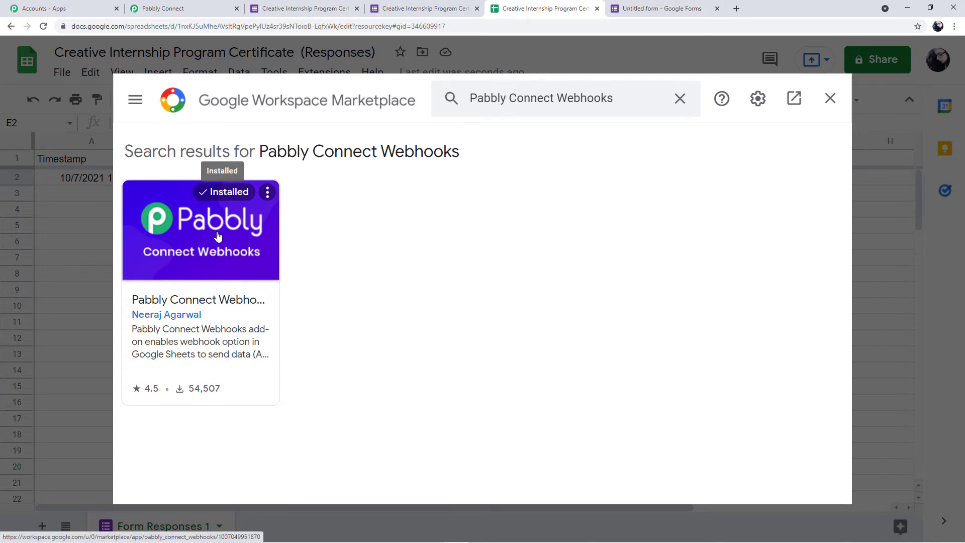
{"action": "left_click", "coordinate": [830, 99]}
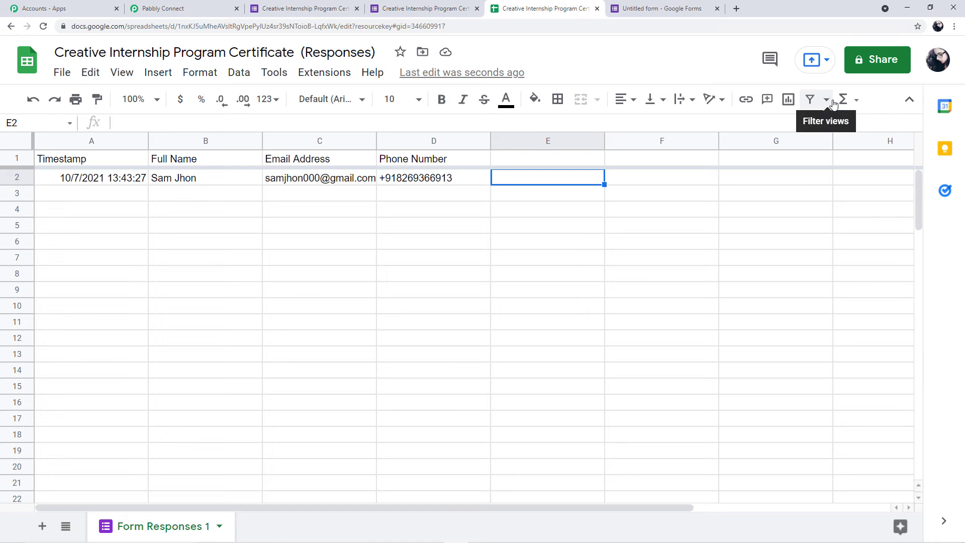
Step: Reload the response spreadsheet and open the Initial Setup of the Pabbly Connect Webhooks add-on
{"action": "left_click", "coordinate": [44, 26]}
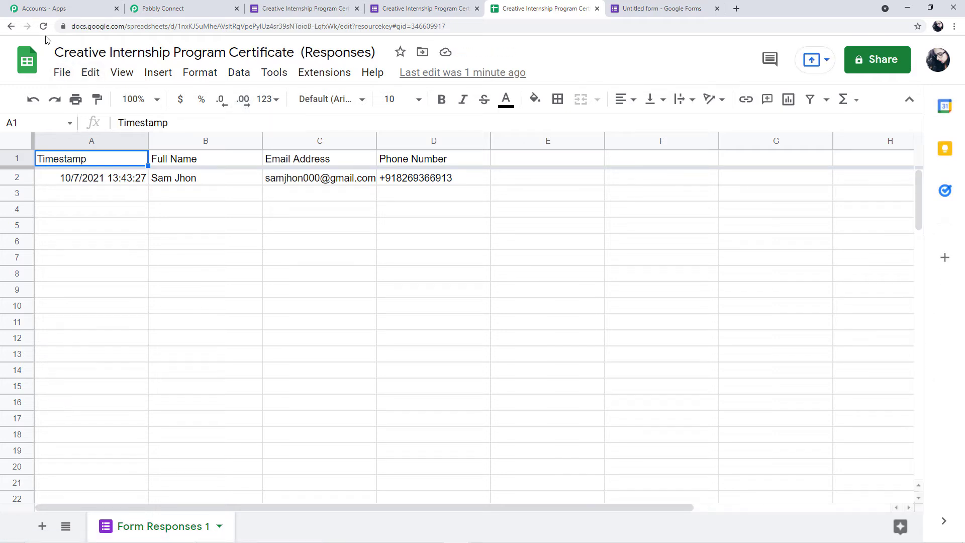
{"action": "left_click", "coordinate": [321, 74]}
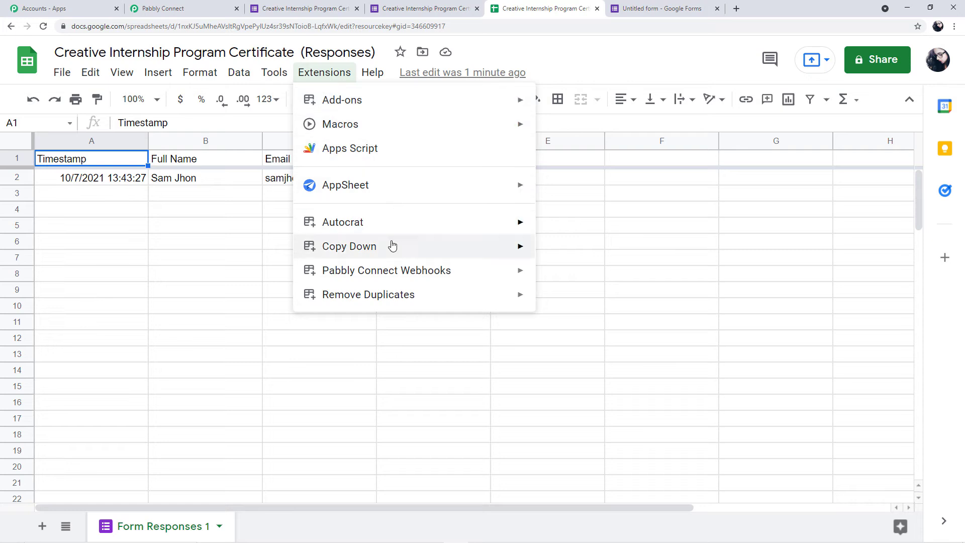
{"action": "mouse_move", "coordinate": [387, 270]}
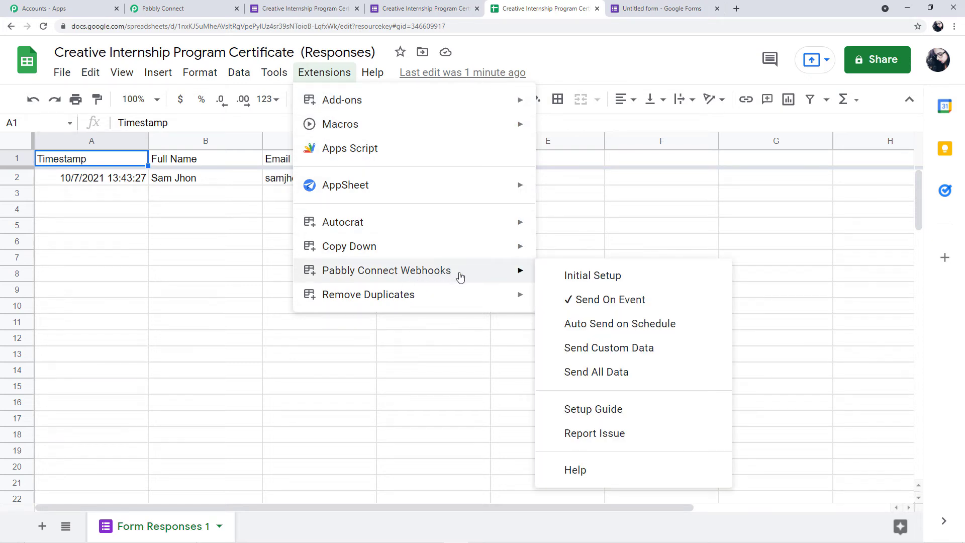
{"action": "left_click", "coordinate": [586, 276]}
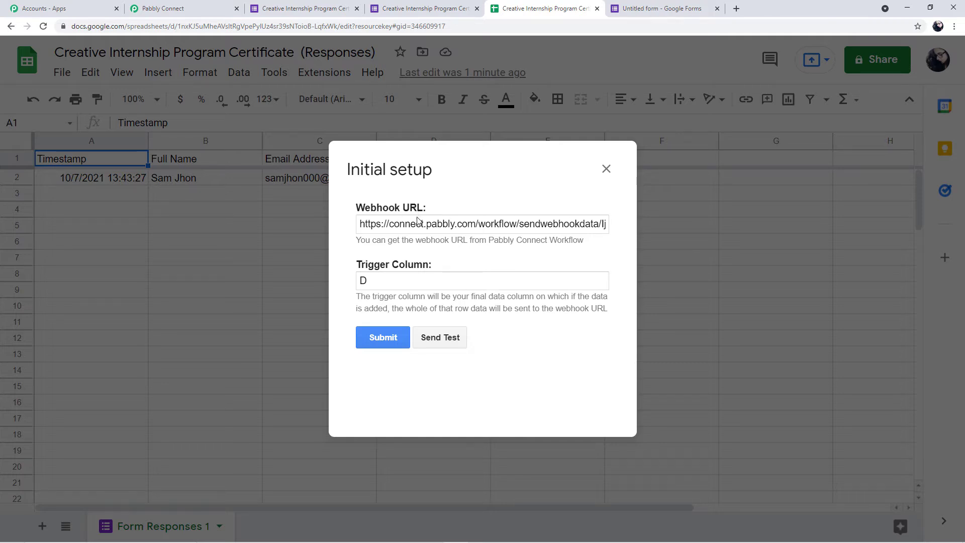
Step: Replace the add-on's webhook URL with the one copied from the Google Forms trigger in the Pabbly Connect workflow
{"action": "triple_click", "coordinate": [452, 226]}
{"action": "key", "text": "BackSpace"}
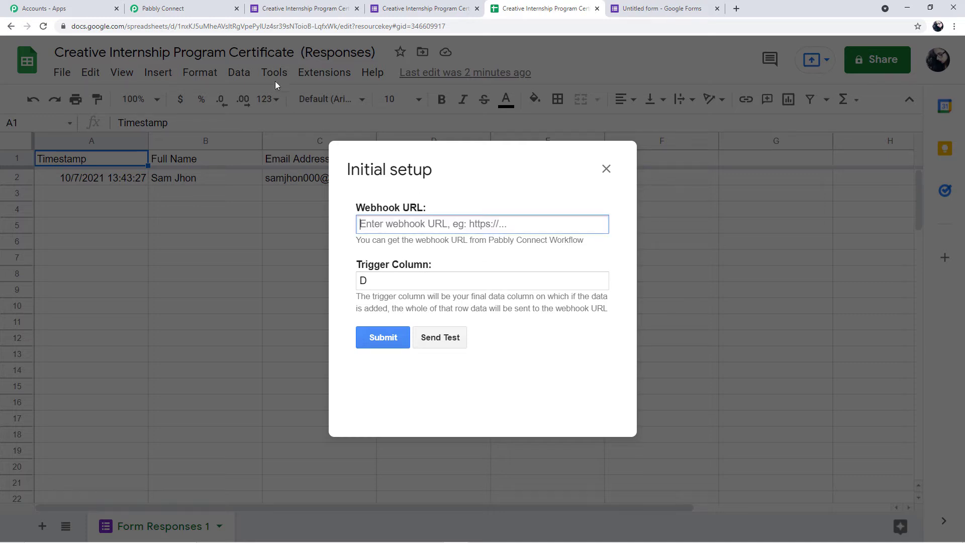
{"action": "left_click", "coordinate": [211, 9]}
{"action": "scroll", "coordinate": [353, 273], "scroll_direction": "down", "scroll_amount": 4}
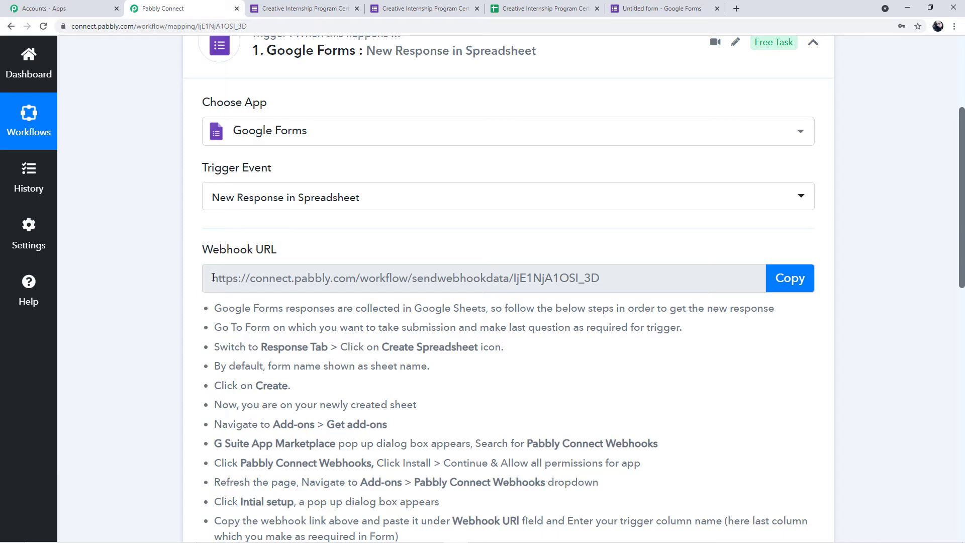
{"action": "left_click", "coordinate": [790, 278]}
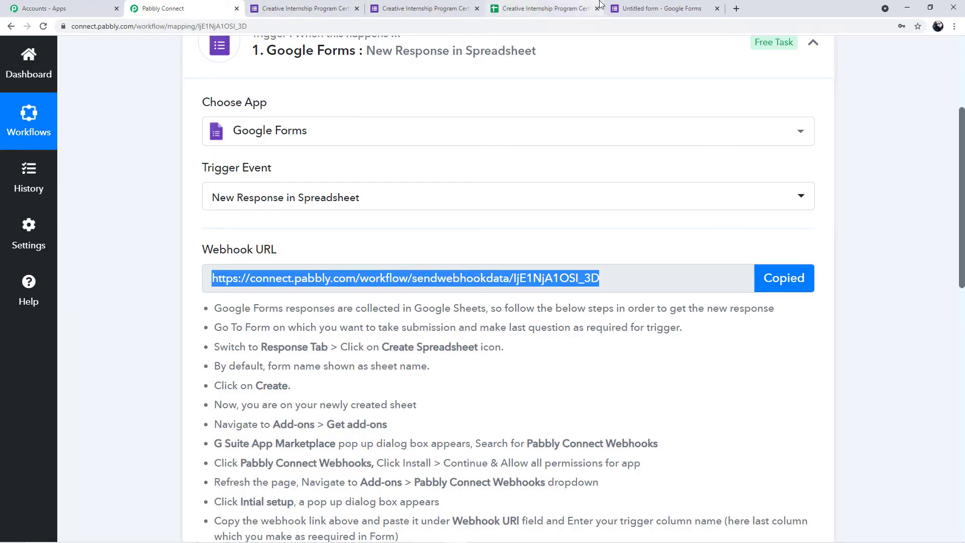
{"action": "left_click", "coordinate": [582, 8]}
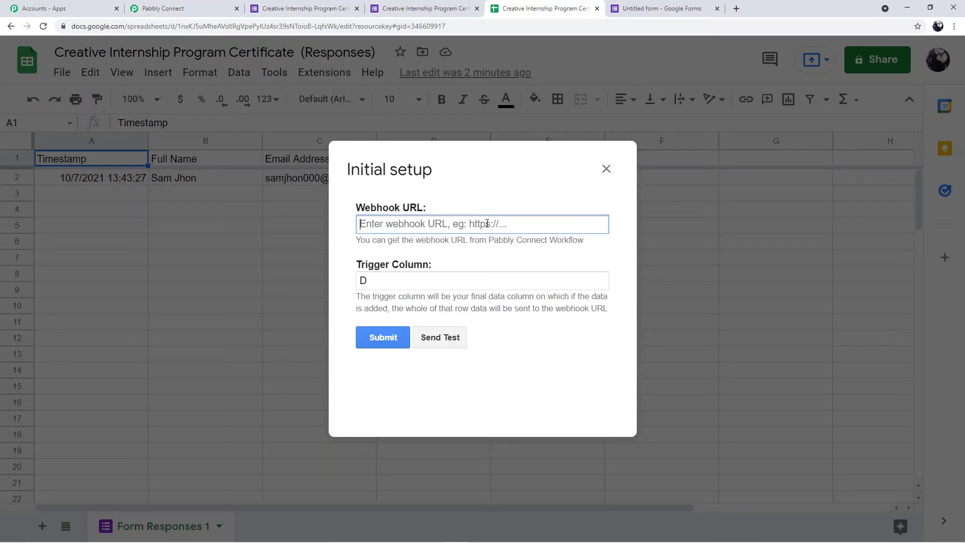
{"action": "key", "text": "ctrl+v"}
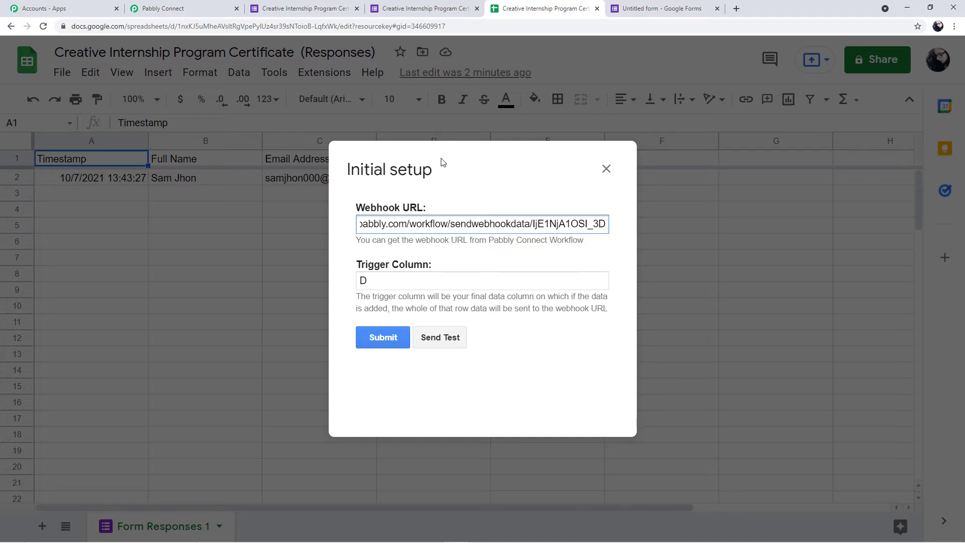
Step: Enter D as the trigger column in the add-on's initial setup
{"action": "left_click", "coordinate": [391, 280]}
{"action": "key", "text": "BackSpace"}
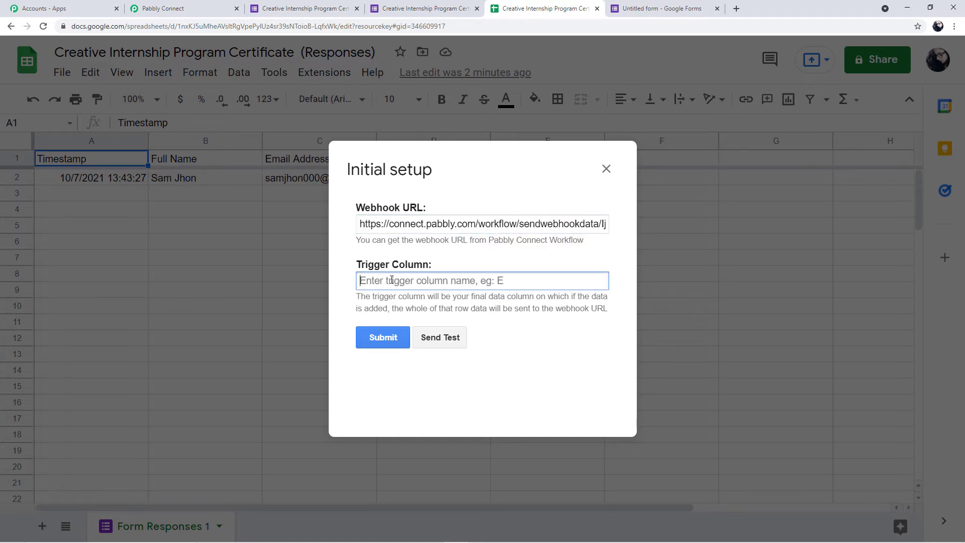
{"action": "type", "text": "D"}
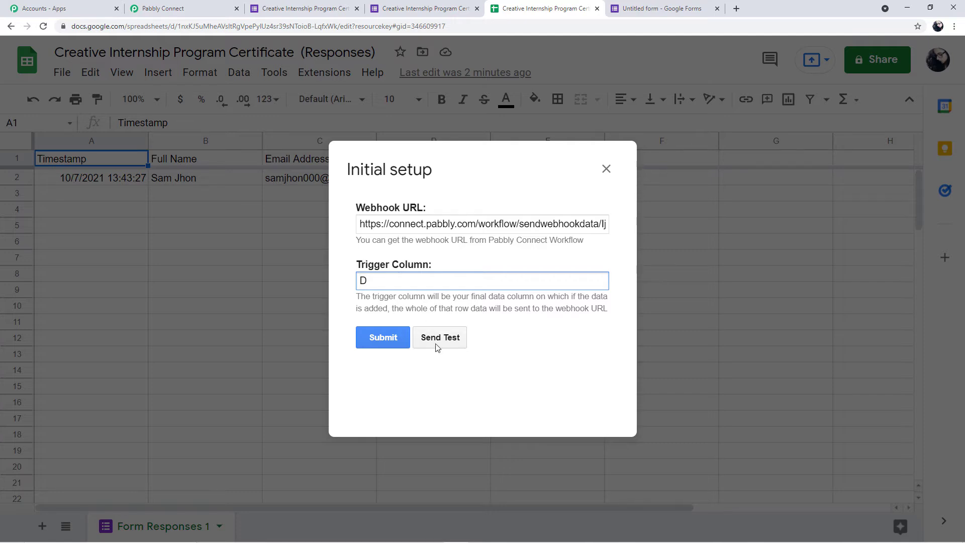
Step: Check the Google Forms trigger's webhook capture status in Pabbly Connect, and send test data from the add-on's initial setup in the response spreadsheet
{"action": "left_click", "coordinate": [163, 9]}
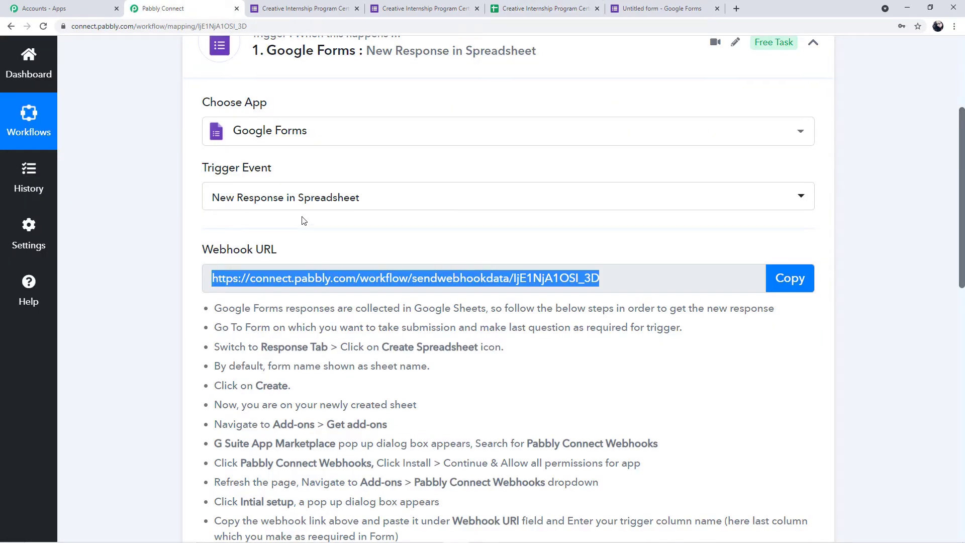
{"action": "scroll", "coordinate": [301, 226], "scroll_direction": "down", "scroll_amount": 4}
{"action": "scroll", "coordinate": [312, 229], "scroll_direction": "down", "scroll_amount": 3}
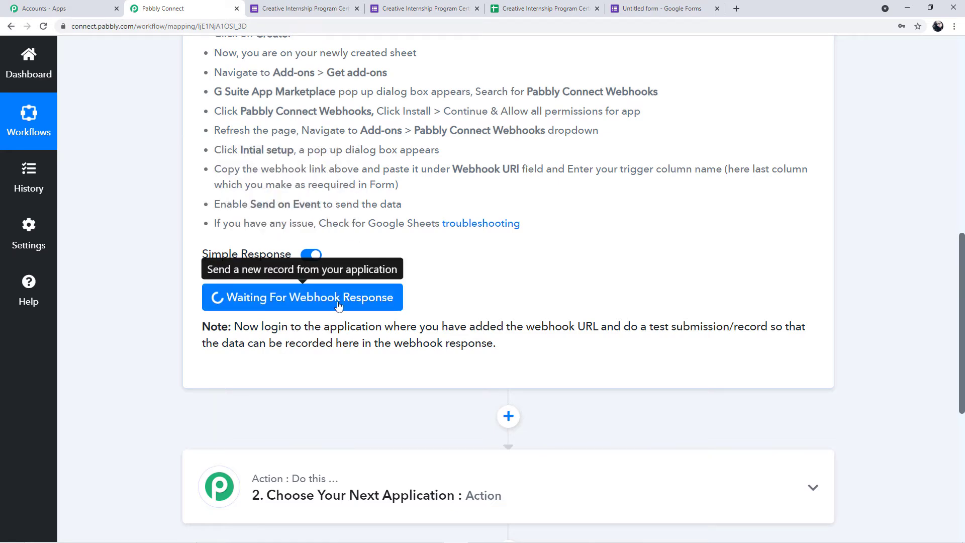
{"action": "left_click", "coordinate": [546, 8]}
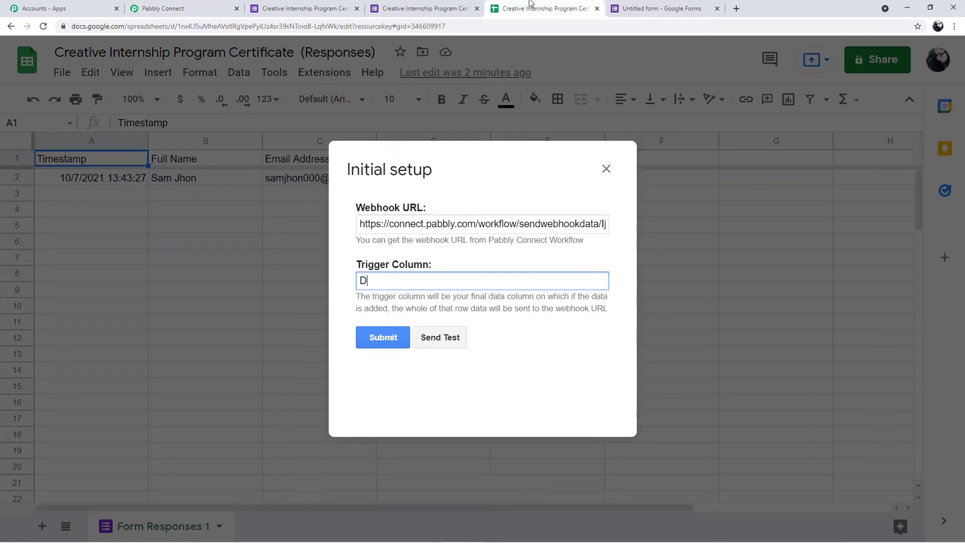
{"action": "left_click", "coordinate": [441, 337]}
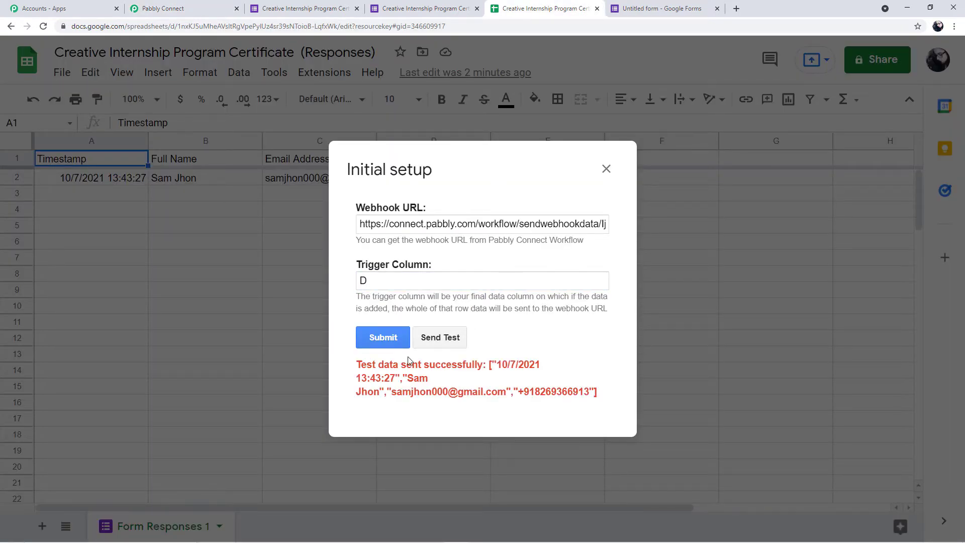
{"action": "left_click_drag", "start_coordinate": [360, 365], "coordinate": [599, 398]}
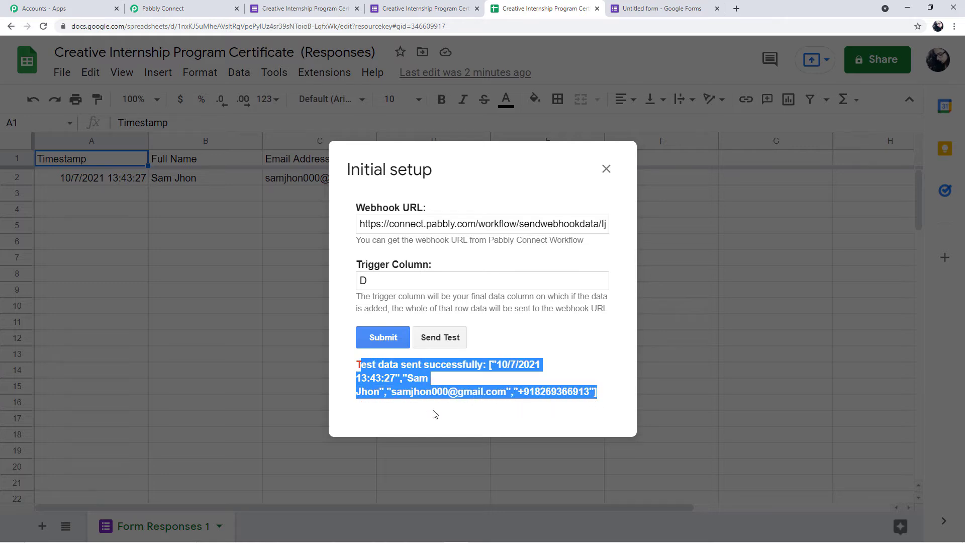
{"action": "left_click", "coordinate": [434, 414]}
Step: Switch to the Pabbly Connect workflow and examine the response fields received by the Google Forms trigger
{"action": "left_click", "coordinate": [194, 7]}
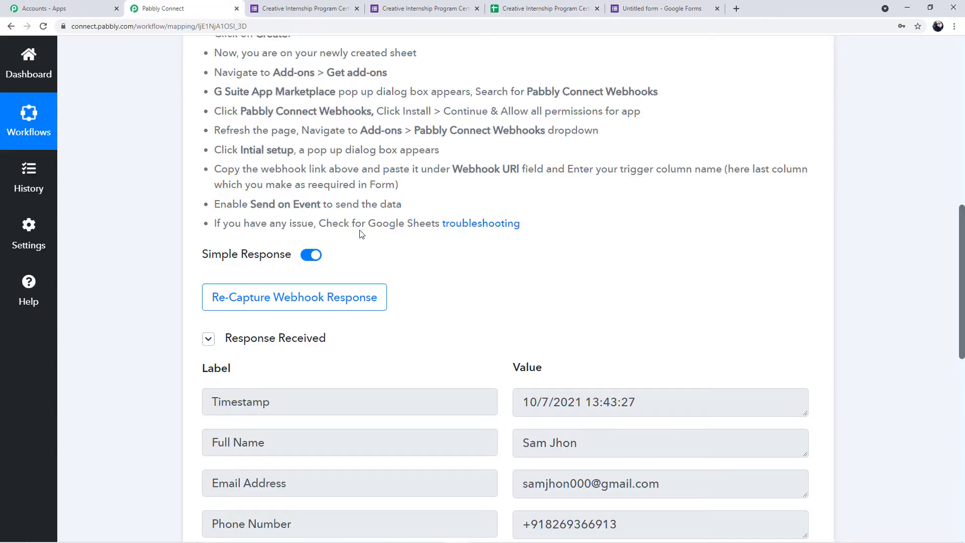
{"action": "scroll", "coordinate": [494, 347], "scroll_direction": "down", "scroll_amount": 4}
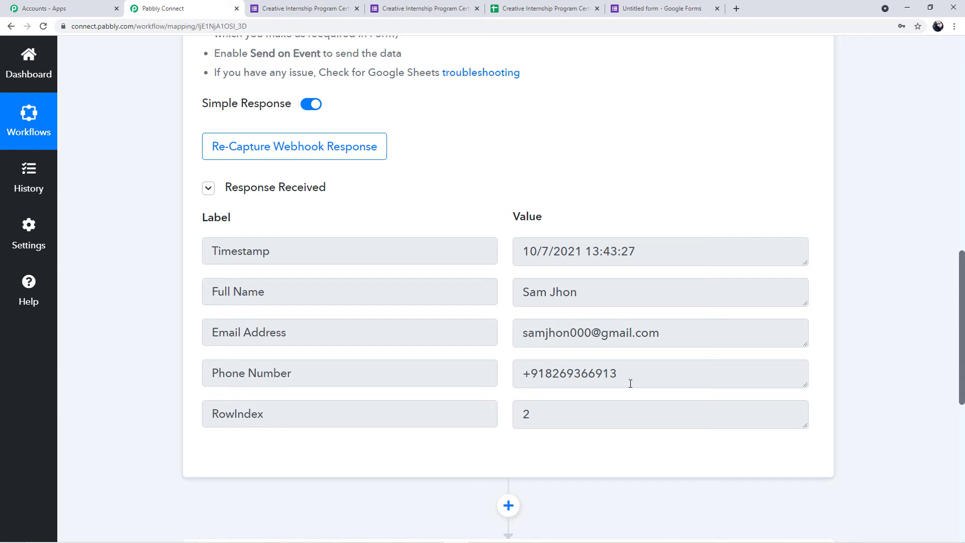
{"action": "left_click_drag", "start_coordinate": [631, 384], "coordinate": [521, 373]}
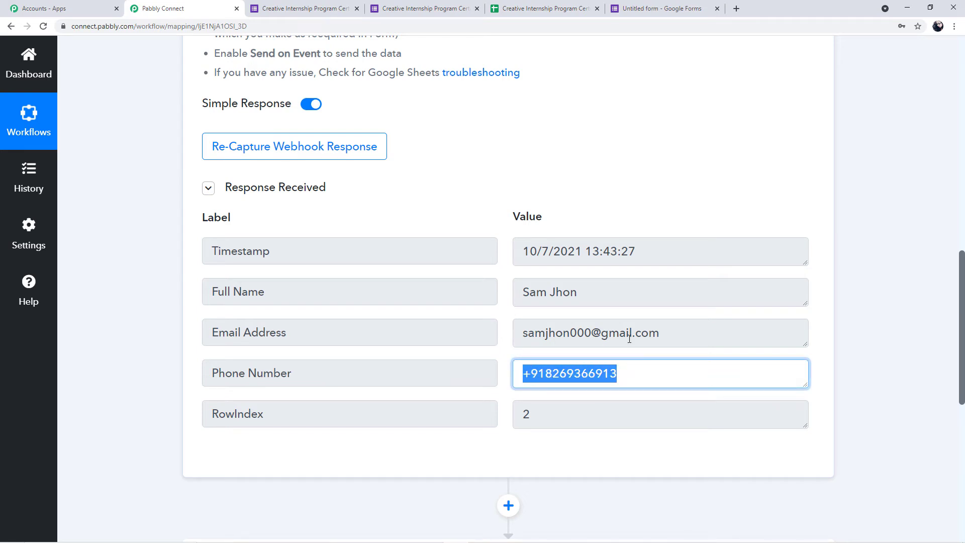
{"action": "triple_click", "coordinate": [629, 299]}
{"action": "triple_click", "coordinate": [664, 328]}
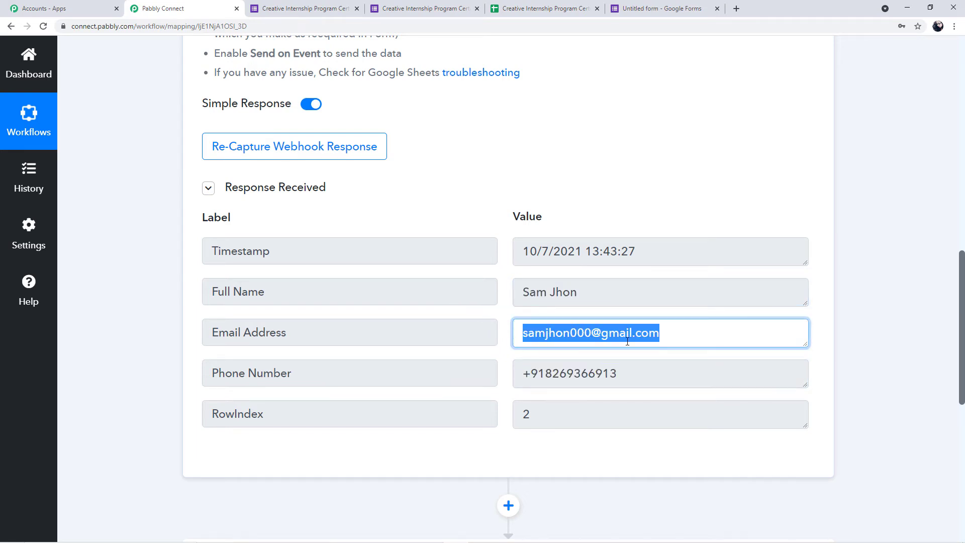
{"action": "triple_click", "coordinate": [671, 369]}
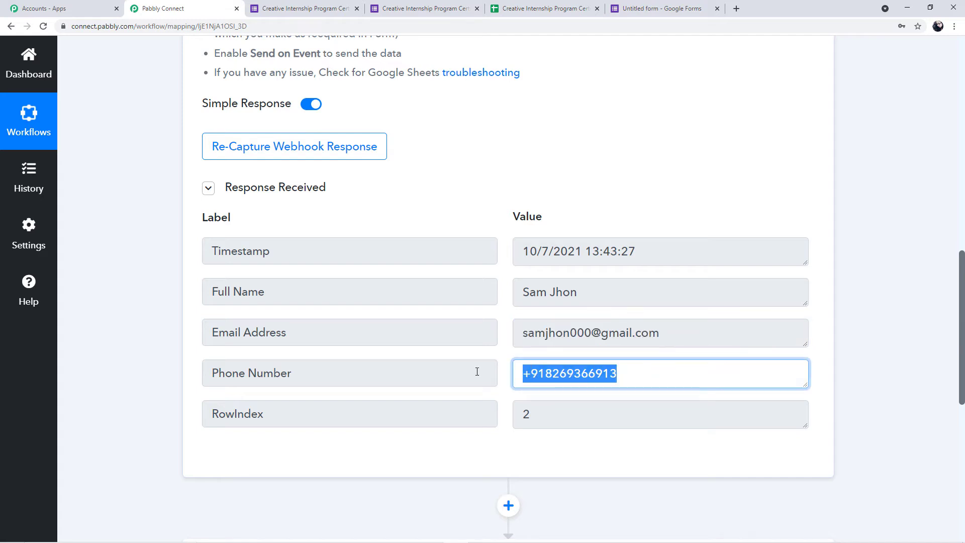
{"action": "triple_click", "coordinate": [649, 247]}
{"action": "scroll", "coordinate": [746, 280], "scroll_direction": "up", "scroll_amount": 3}
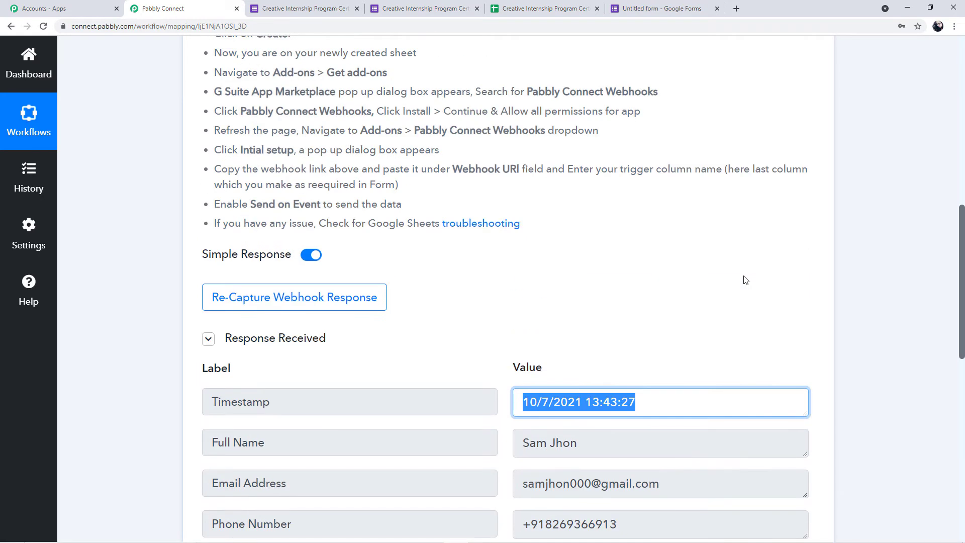
{"action": "scroll", "coordinate": [746, 280], "scroll_direction": "up", "scroll_amount": 7}
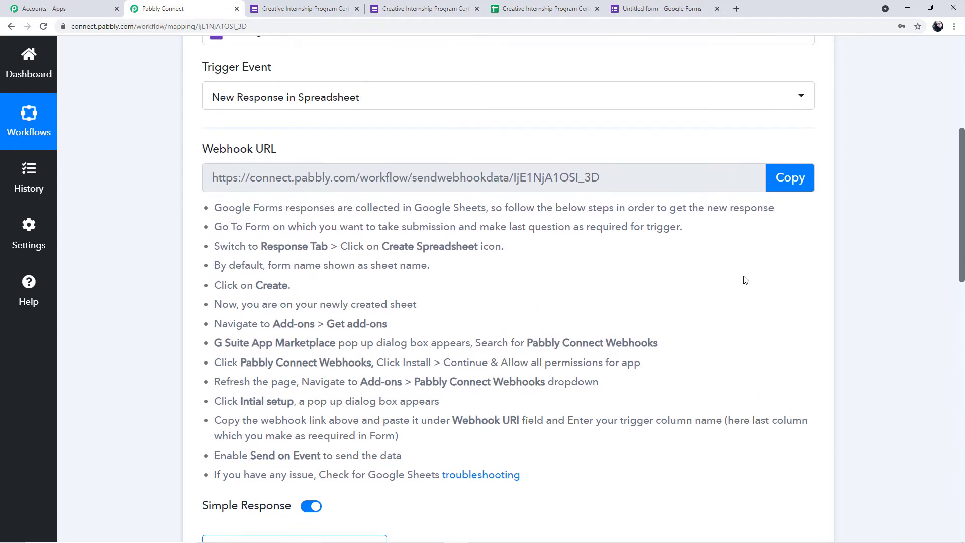
{"action": "scroll", "coordinate": [724, 277], "scroll_direction": "up", "scroll_amount": 1}
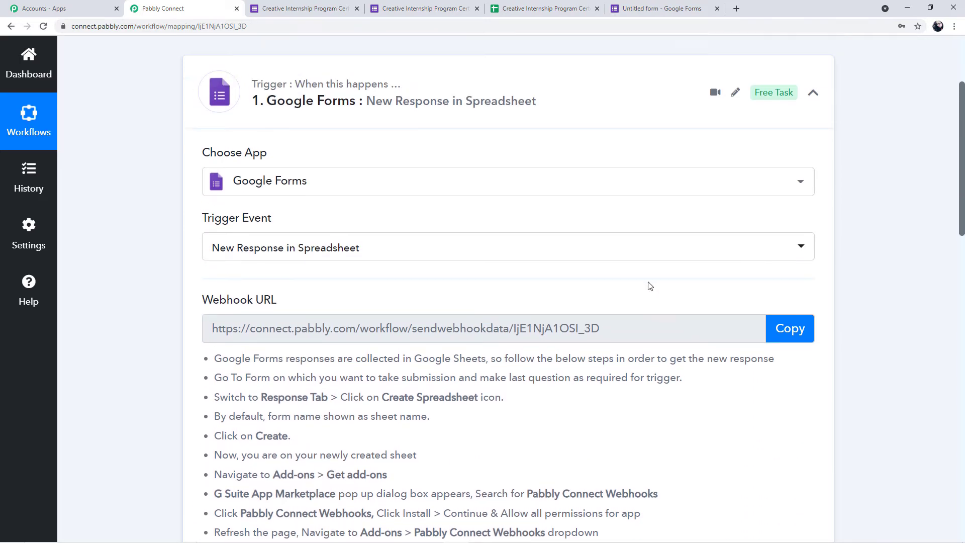
{"action": "scroll", "coordinate": [613, 313], "scroll_direction": "down", "scroll_amount": 9}
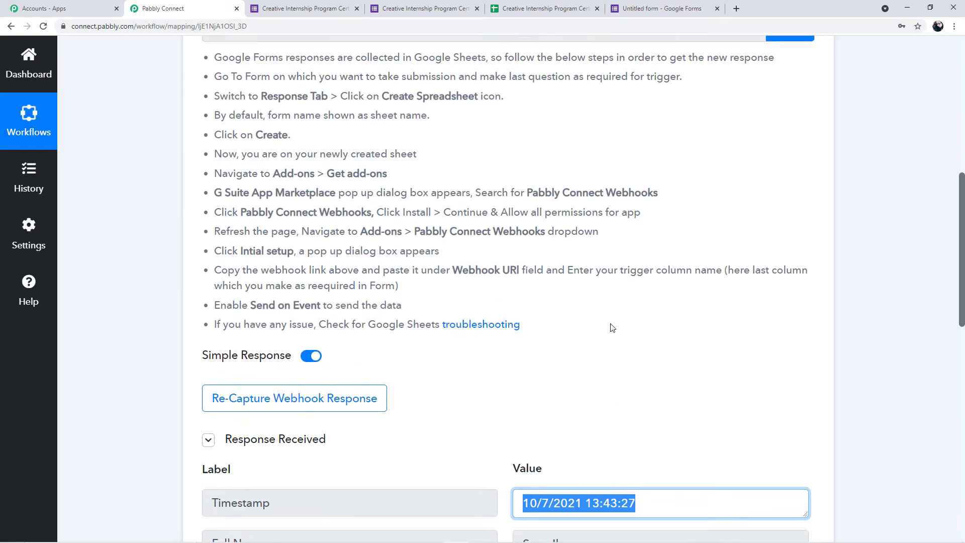
{"action": "scroll", "coordinate": [613, 327], "scroll_direction": "down", "scroll_amount": 2}
Step: Examine the date and time portions of the Timestamp value in the received response
{"action": "left_click", "coordinate": [651, 253]}
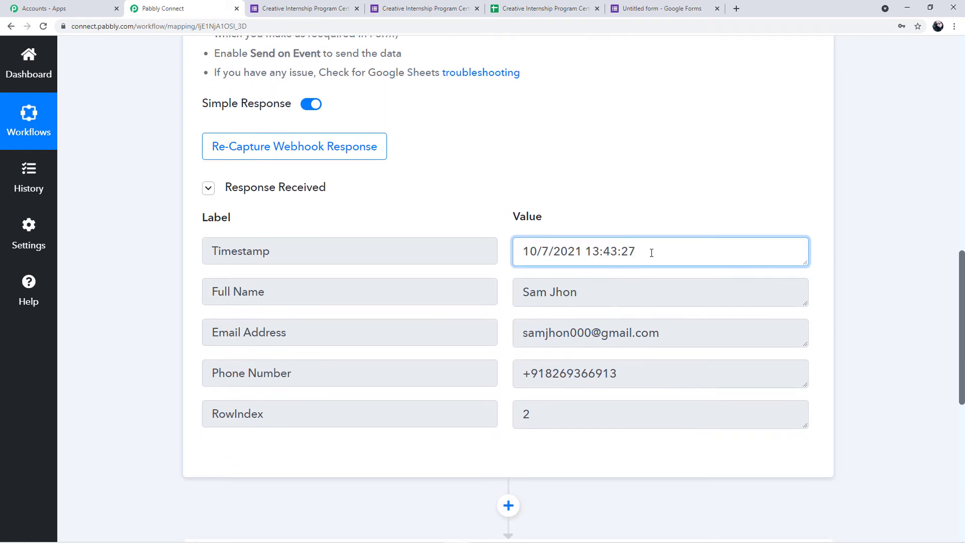
{"action": "left_click_drag", "start_coordinate": [637, 252], "coordinate": [509, 262]}
{"action": "left_click", "coordinate": [670, 251]}
{"action": "left_click_drag", "start_coordinate": [669, 251], "coordinate": [519, 253]}
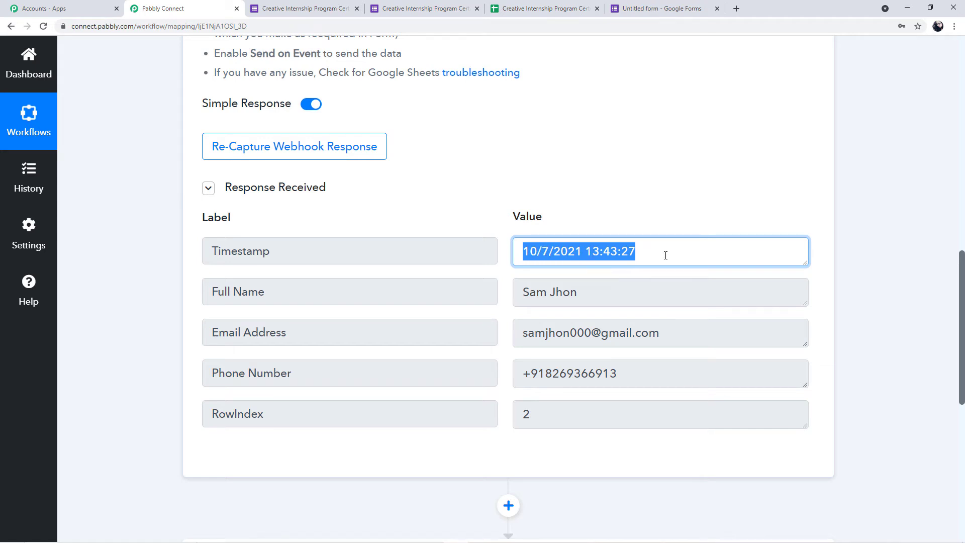
{"action": "left_click", "coordinate": [629, 256]}
{"action": "left_click_drag", "start_coordinate": [587, 252], "coordinate": [655, 249]}
{"action": "left_click", "coordinate": [599, 251]}
{"action": "left_click_drag", "start_coordinate": [585, 252], "coordinate": [666, 253]}
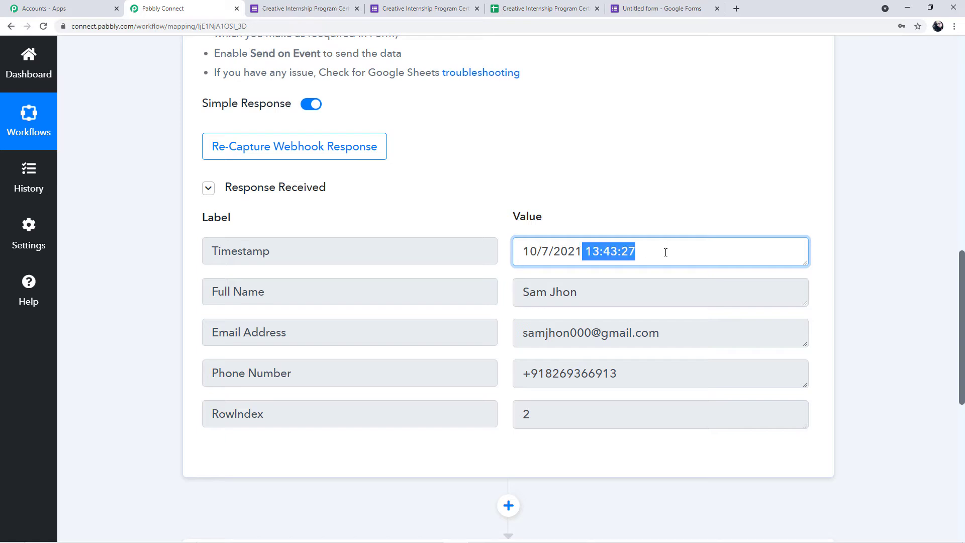
{"action": "left_click_drag", "start_coordinate": [520, 251], "coordinate": [588, 252]}
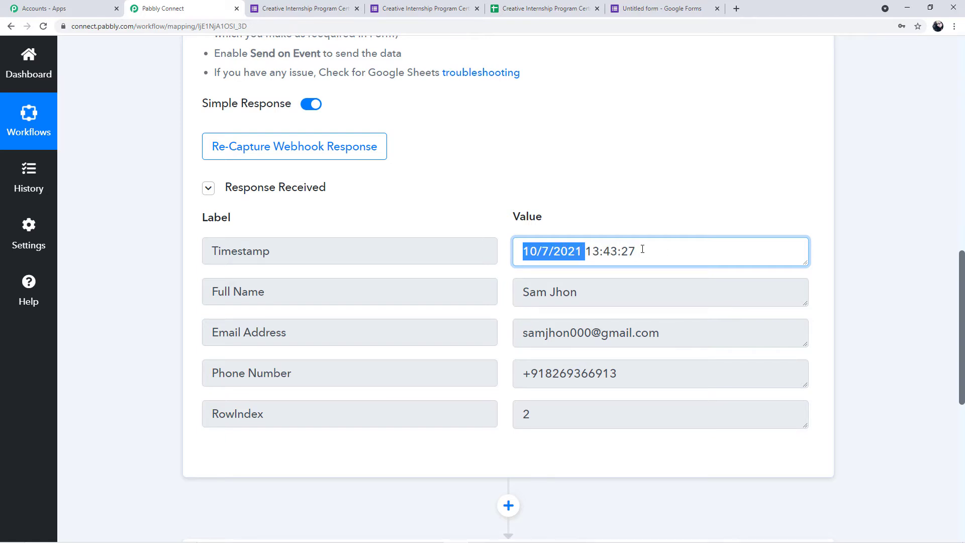
Step: Collapse the Google Forms trigger and choose Date/Time Formatter as the app for the workflow's second step
{"action": "scroll", "coordinate": [643, 250], "scroll_direction": "up", "scroll_amount": 10}
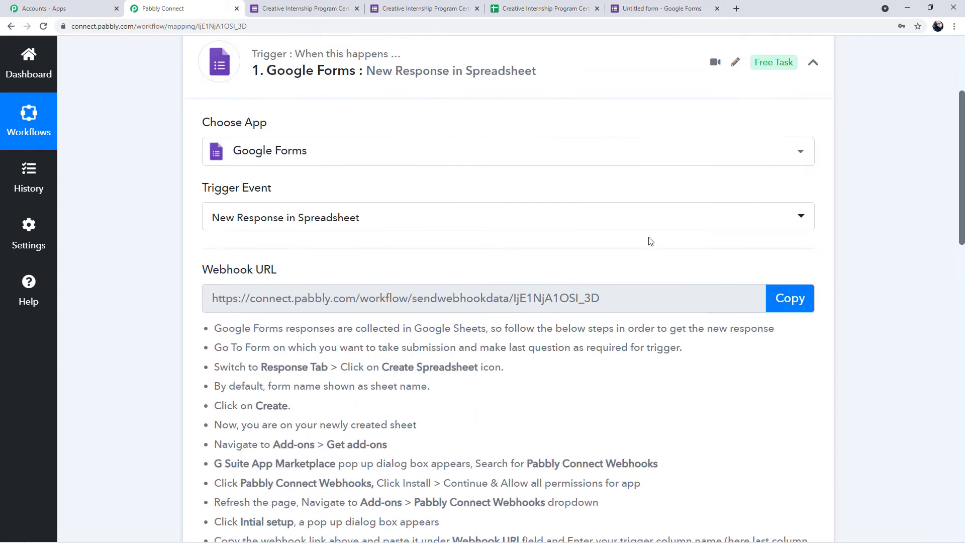
{"action": "scroll", "coordinate": [651, 242], "scroll_direction": "up", "scroll_amount": 2}
{"action": "left_click", "coordinate": [811, 147]}
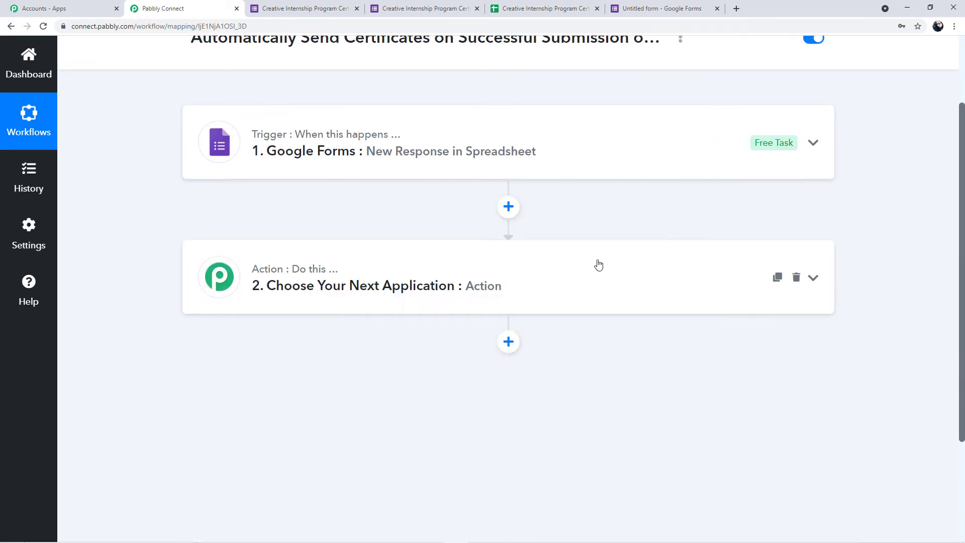
{"action": "left_click", "coordinate": [558, 273]}
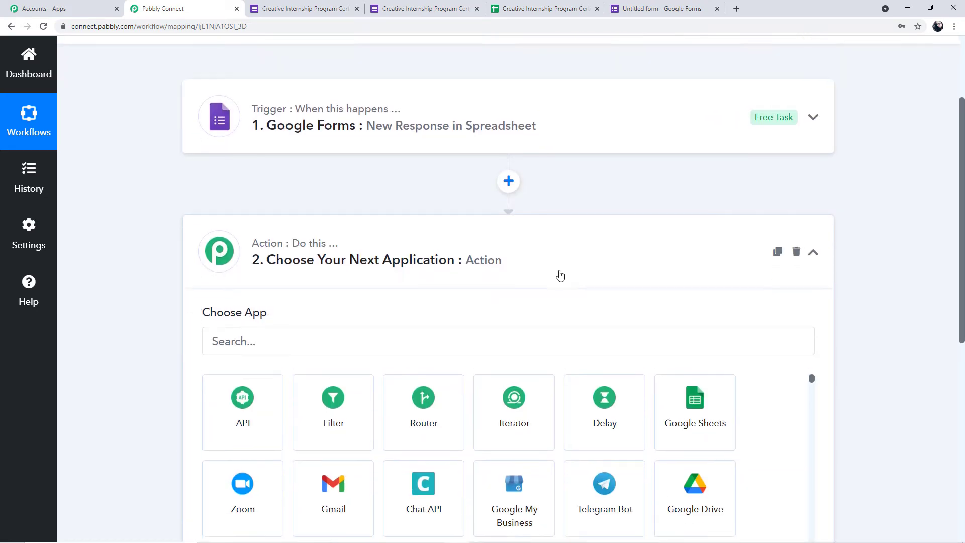
{"action": "left_click", "coordinate": [348, 329]}
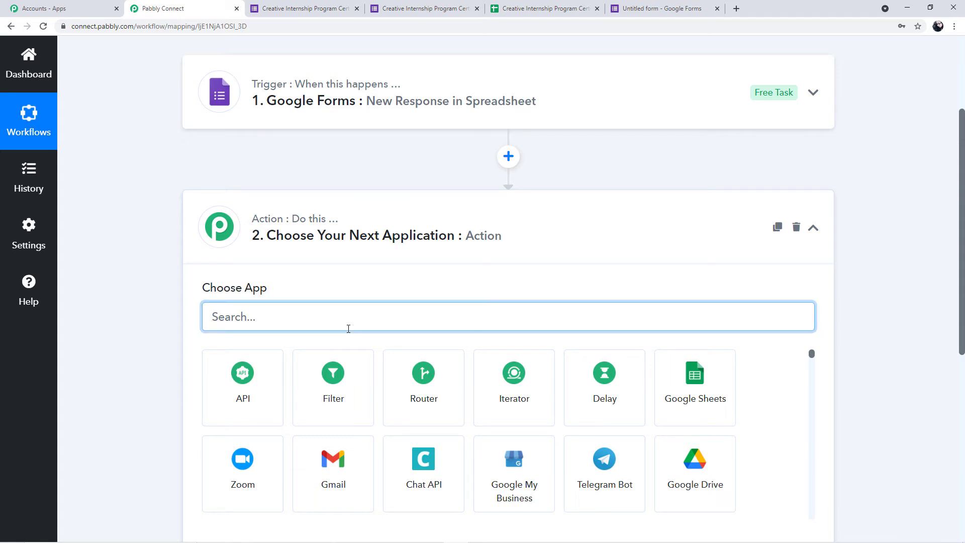
{"action": "type", "text": "date"}
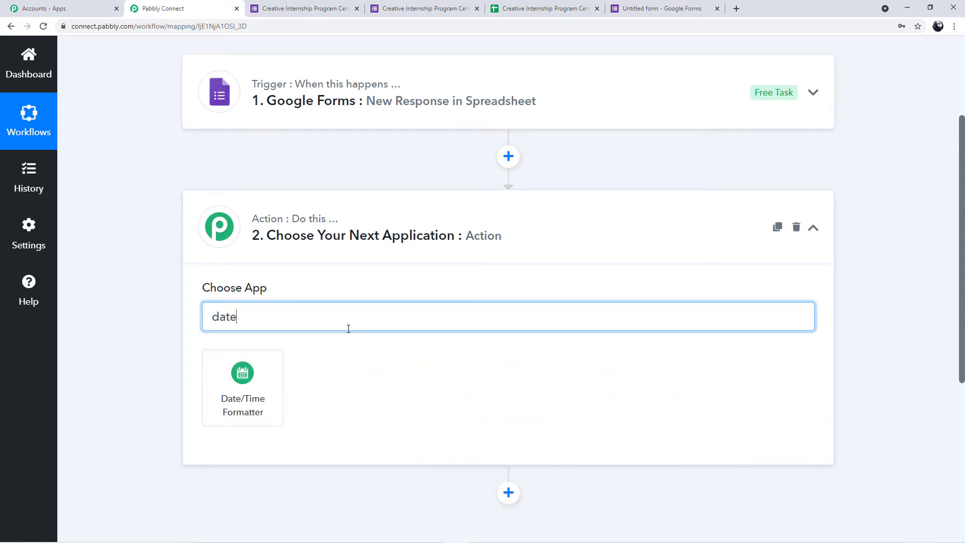
{"action": "left_click", "coordinate": [263, 394]}
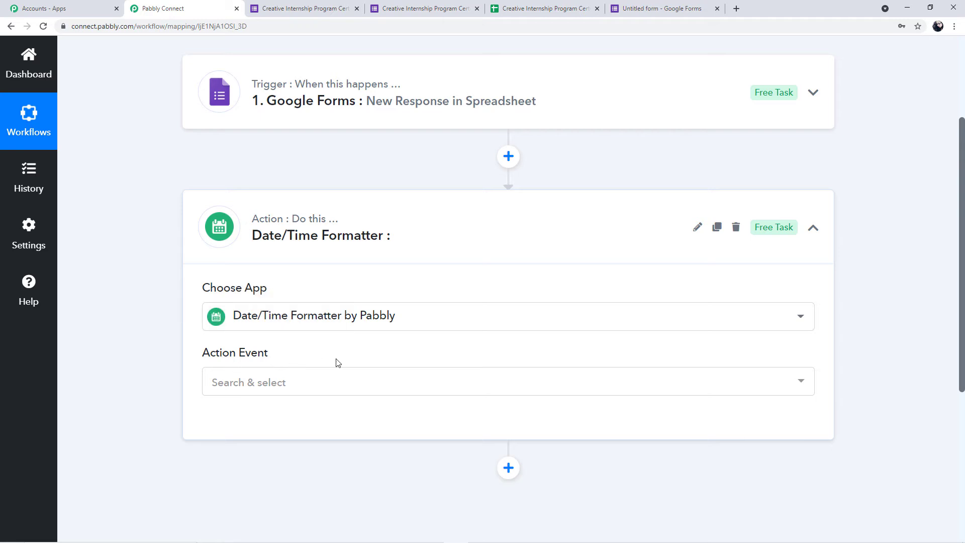
Step: Set the Date/Time Formatter's action event to Format Date Only and connect it
{"action": "left_click", "coordinate": [799, 388]}
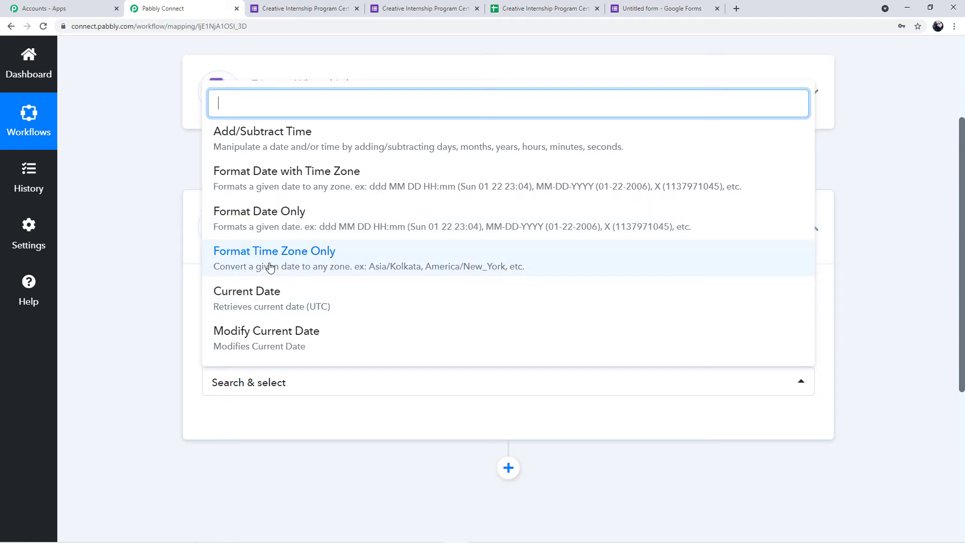
{"action": "left_click", "coordinate": [260, 231]}
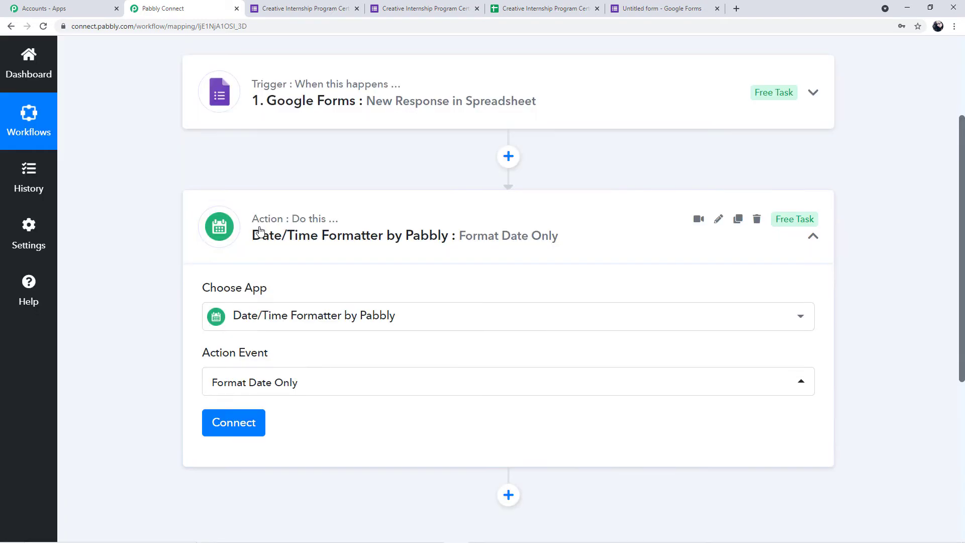
{"action": "left_click", "coordinate": [258, 427]}
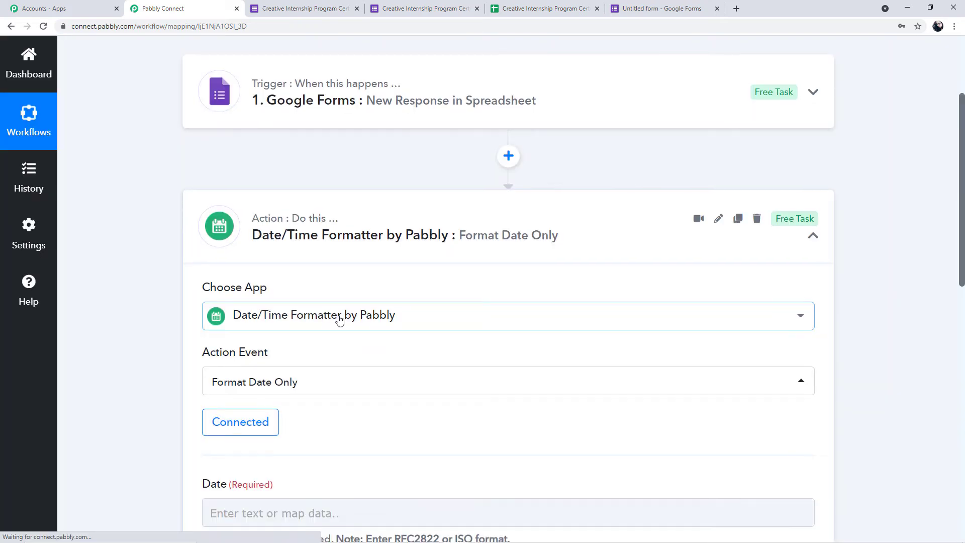
Step: List the Google Forms response fields available for mapping into the Date/Time Formatter's Date field
{"action": "scroll", "coordinate": [338, 316], "scroll_direction": "down", "scroll_amount": 5}
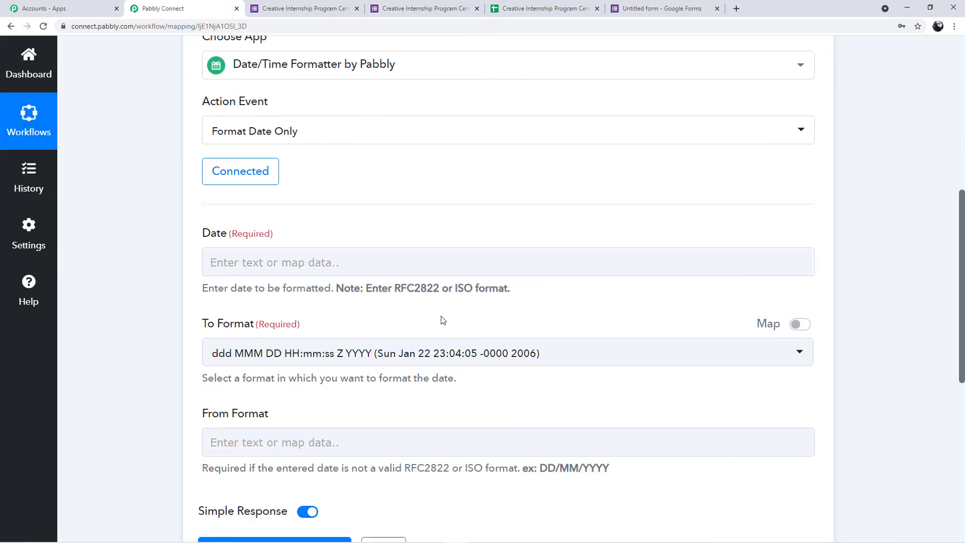
{"action": "left_click", "coordinate": [294, 261]}
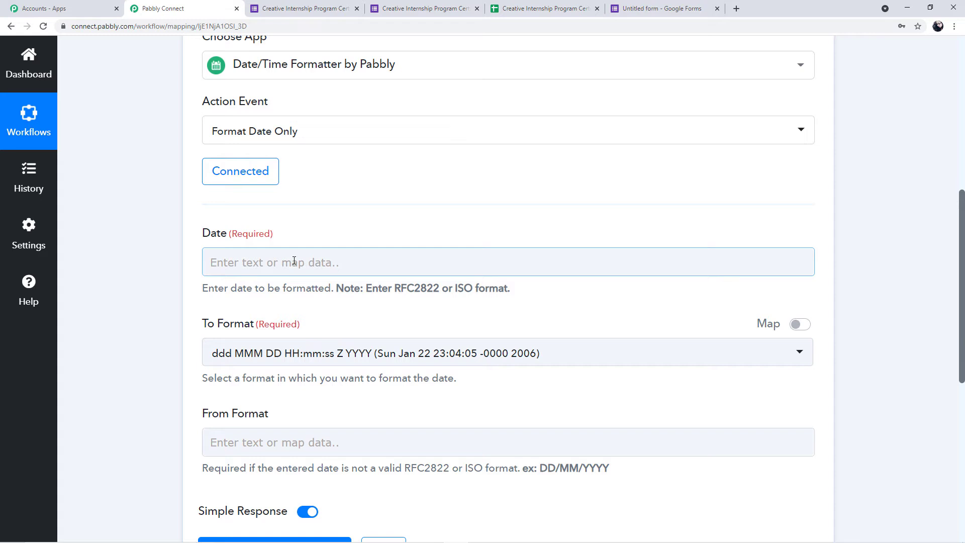
{"action": "left_click", "coordinate": [294, 261]}
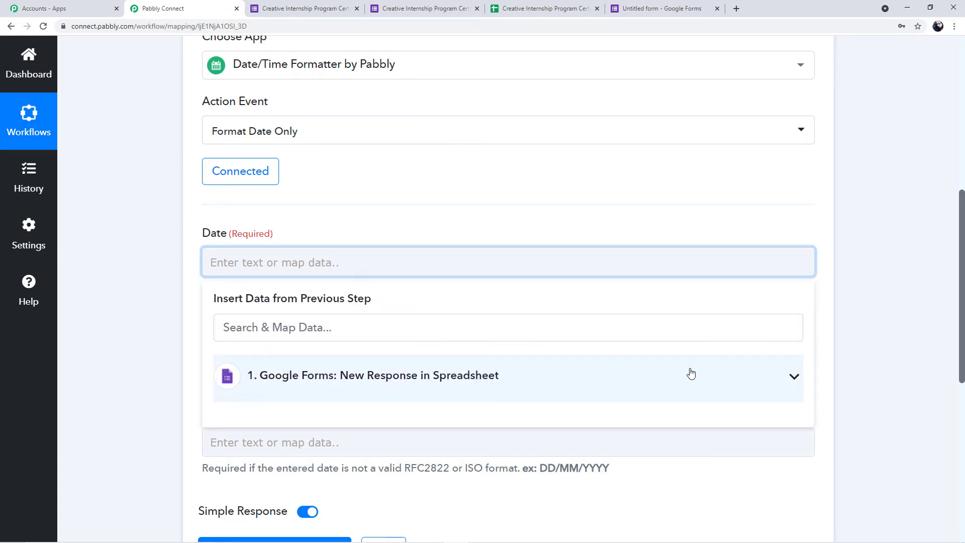
{"action": "left_click", "coordinate": [794, 377]}
{"action": "scroll", "coordinate": [541, 448], "scroll_direction": "down", "scroll_amount": 1}
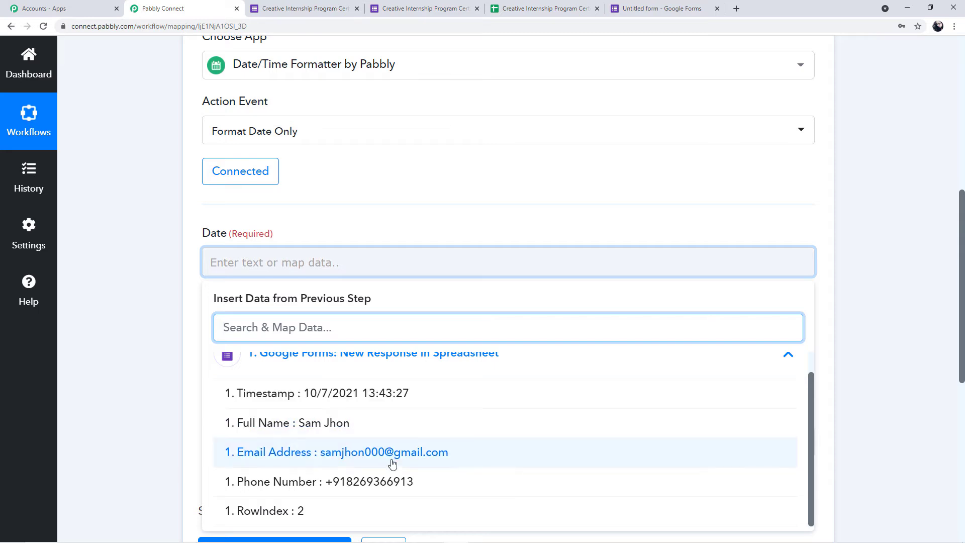
{"action": "scroll", "coordinate": [372, 451], "scroll_direction": "up", "scroll_amount": 1}
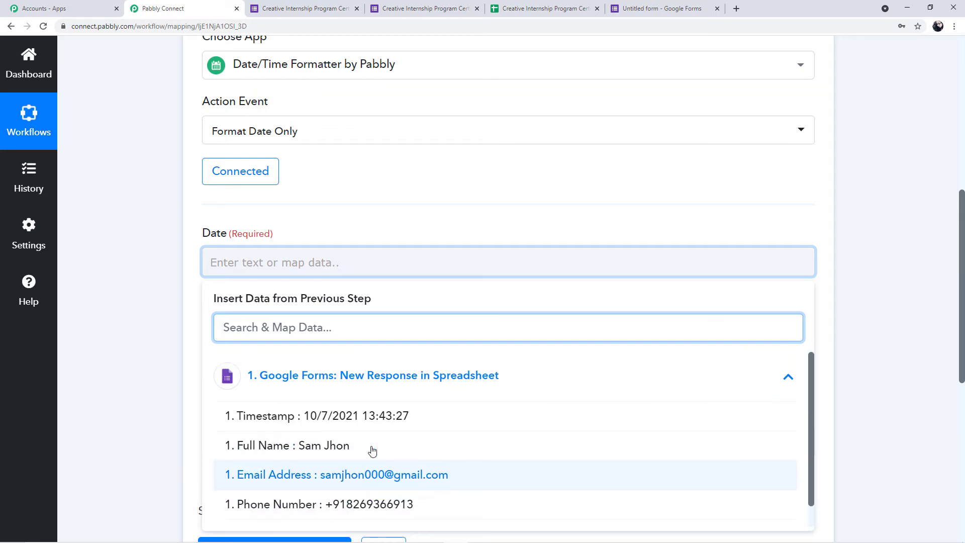
Step: Examine the Full Name, Email Address and Phone Number values in the Google Forms trigger's received response
{"action": "scroll", "coordinate": [450, 414], "scroll_direction": "up", "scroll_amount": 8}
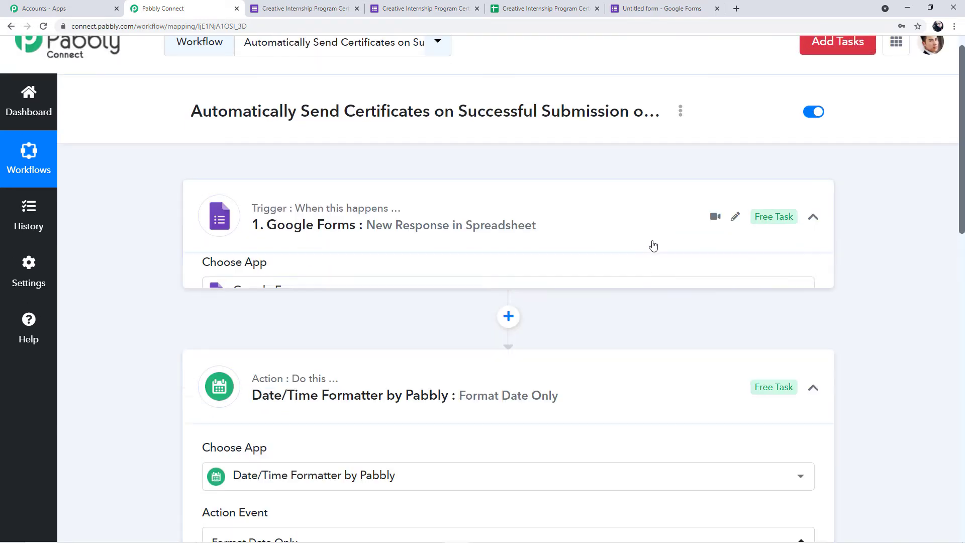
{"action": "scroll", "coordinate": [654, 245], "scroll_direction": "down", "scroll_amount": 15}
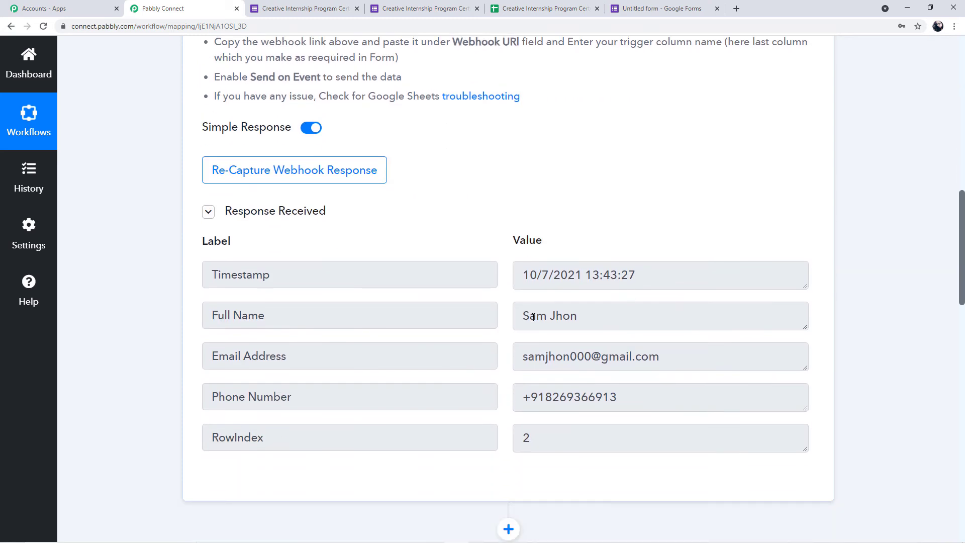
{"action": "left_click_drag", "start_coordinate": [521, 314], "coordinate": [571, 315]}
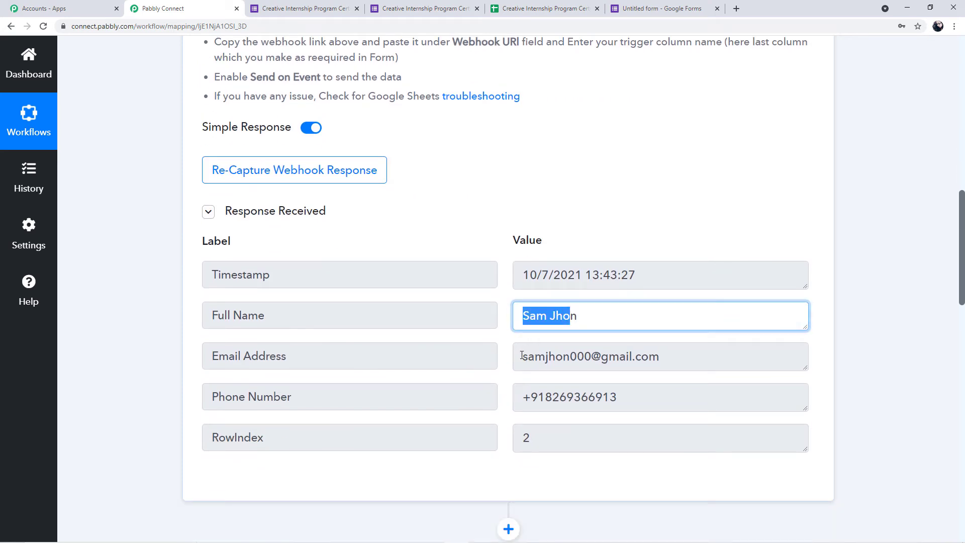
{"action": "left_click_drag", "start_coordinate": [522, 356], "coordinate": [670, 374]}
{"action": "left_click_drag", "start_coordinate": [517, 393], "coordinate": [674, 394]}
{"action": "scroll", "coordinate": [623, 400], "scroll_direction": "down", "scroll_amount": 5}
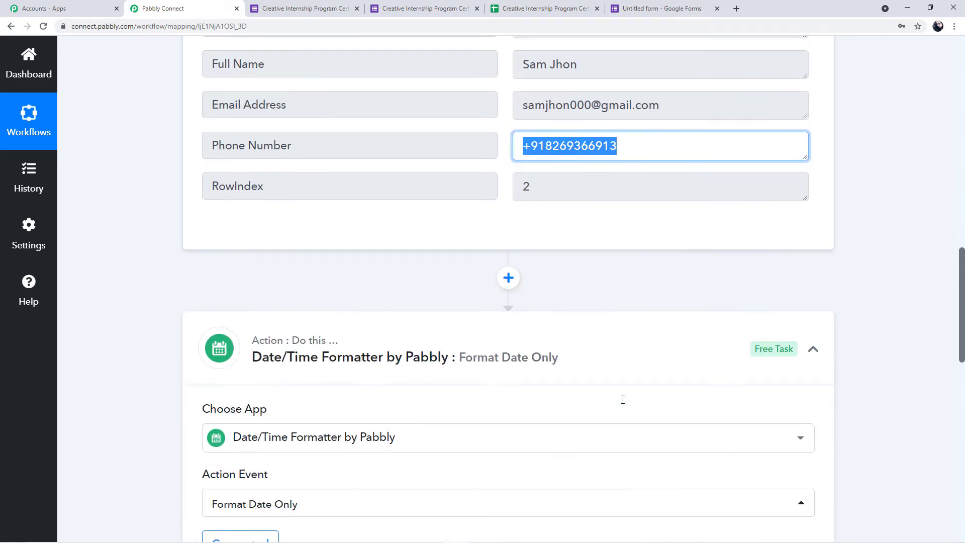
{"action": "scroll", "coordinate": [623, 400], "scroll_direction": "down", "scroll_amount": 9}
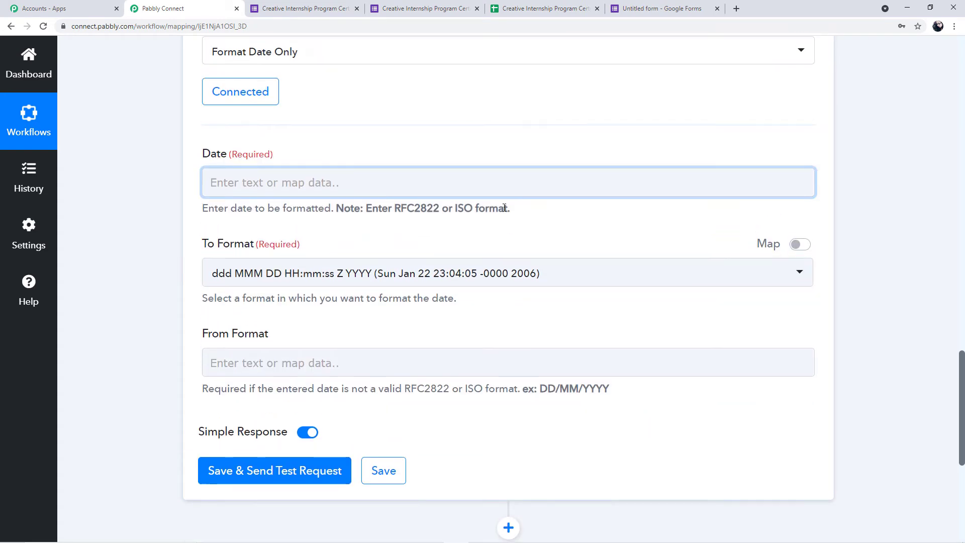
Step: Map the Timestamp from the Google Forms response into the Date/Time Formatter's Date field
{"action": "left_click", "coordinate": [525, 194]}
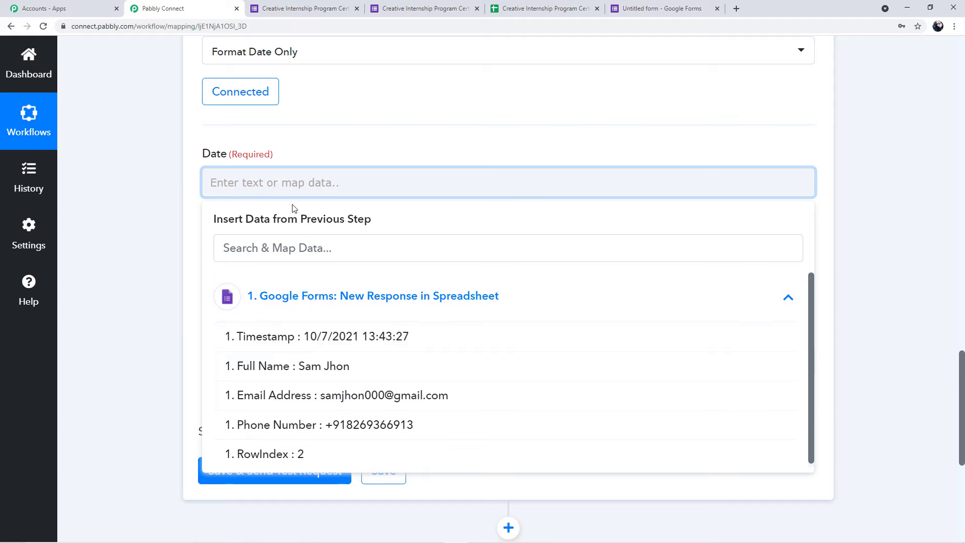
{"action": "left_click", "coordinate": [371, 342]}
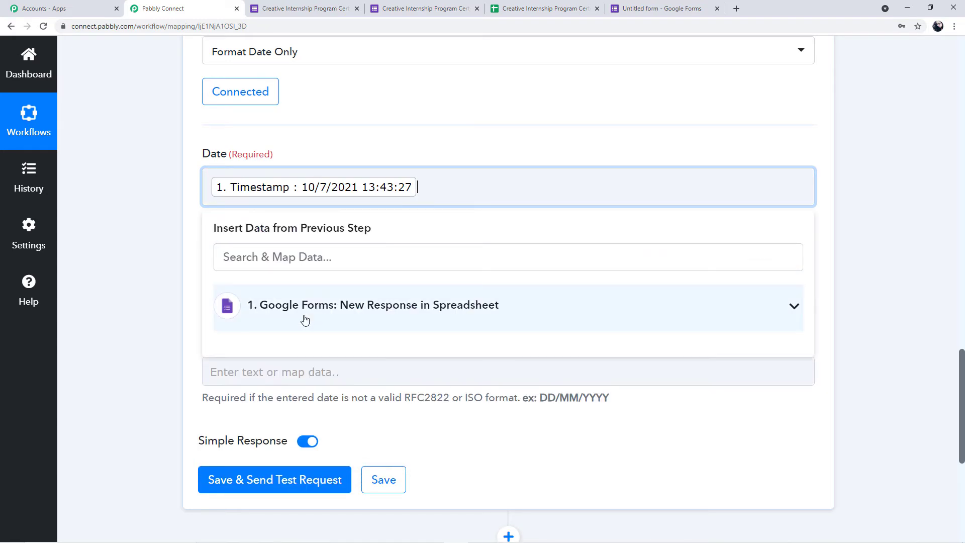
{"action": "left_click", "coordinate": [168, 275]}
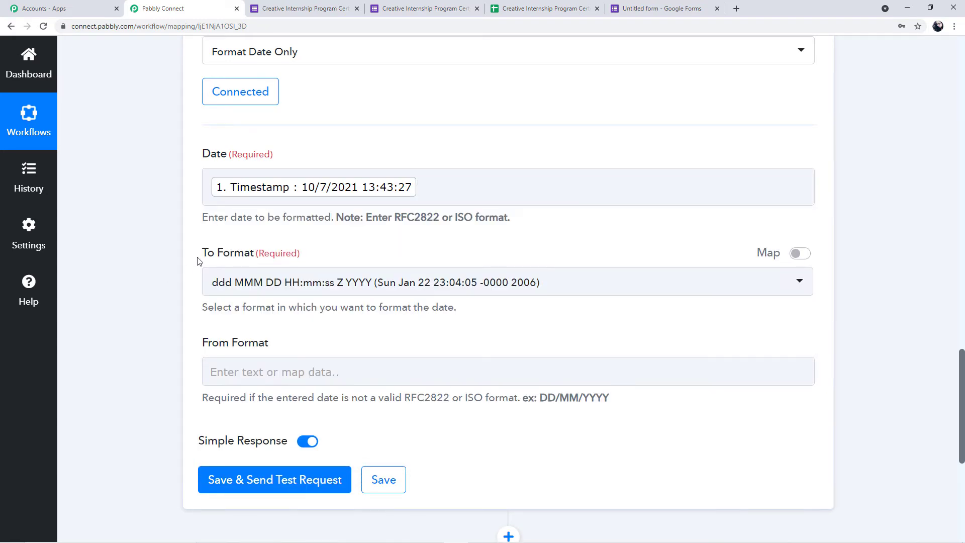
Step: Set the Date/Time Formatter's To Format to DD MMM YYYY (27 Oct 2020)
{"action": "left_click", "coordinate": [803, 286]}
{"action": "scroll", "coordinate": [531, 380], "scroll_direction": "down", "scroll_amount": 3}
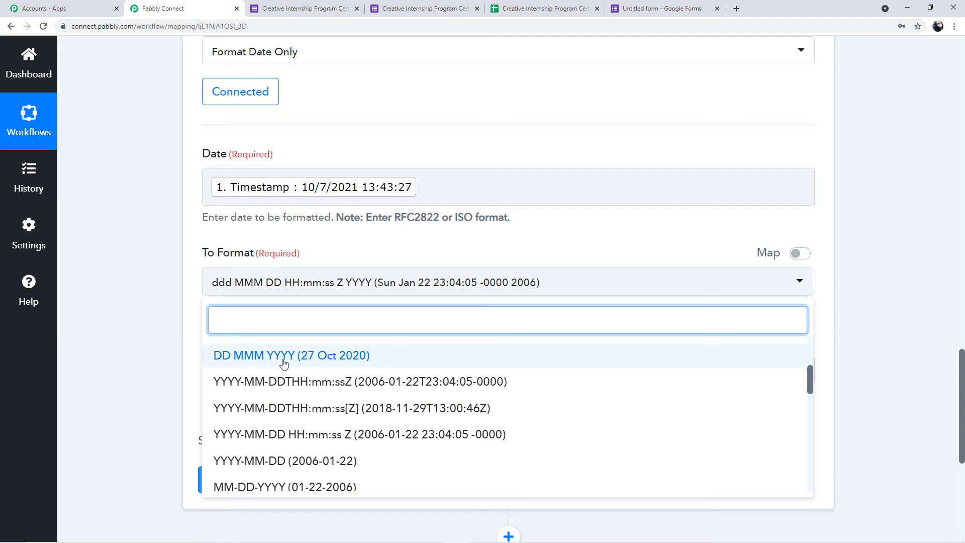
{"action": "left_click", "coordinate": [330, 360]}
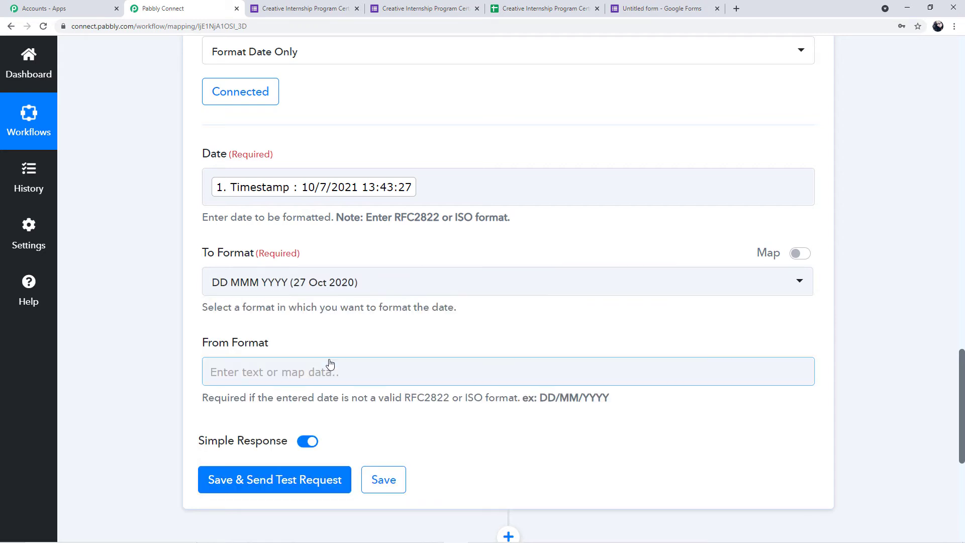
{"action": "left_click", "coordinate": [183, 315]}
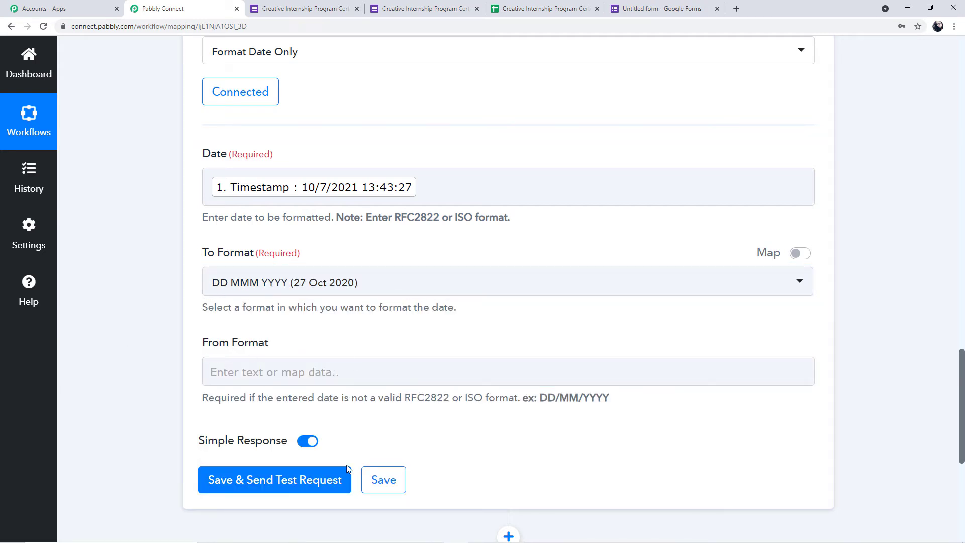
Step: Save the Date/Time Formatter step with a test request and examine the Result value in the received response
{"action": "left_click", "coordinate": [317, 481]}
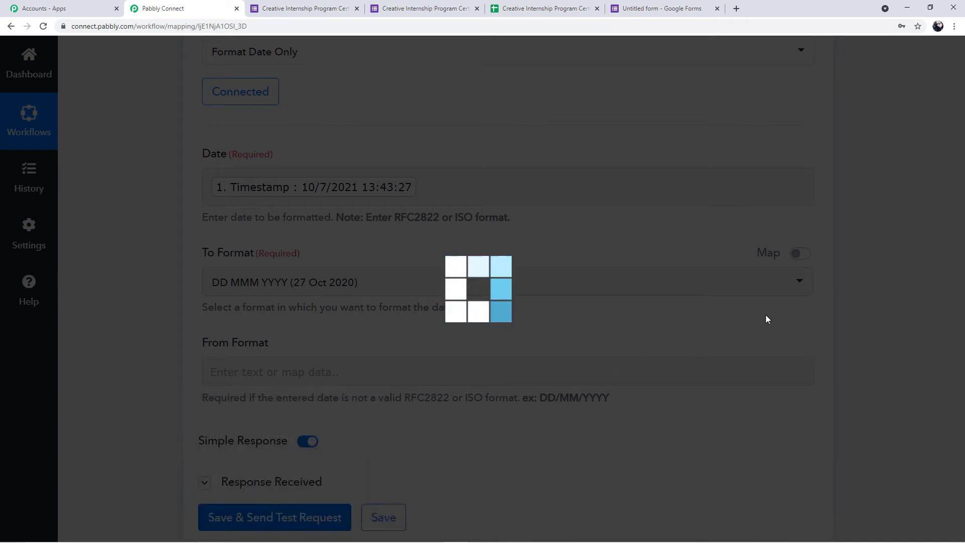
{"action": "scroll", "coordinate": [766, 315], "scroll_direction": "down", "scroll_amount": 3}
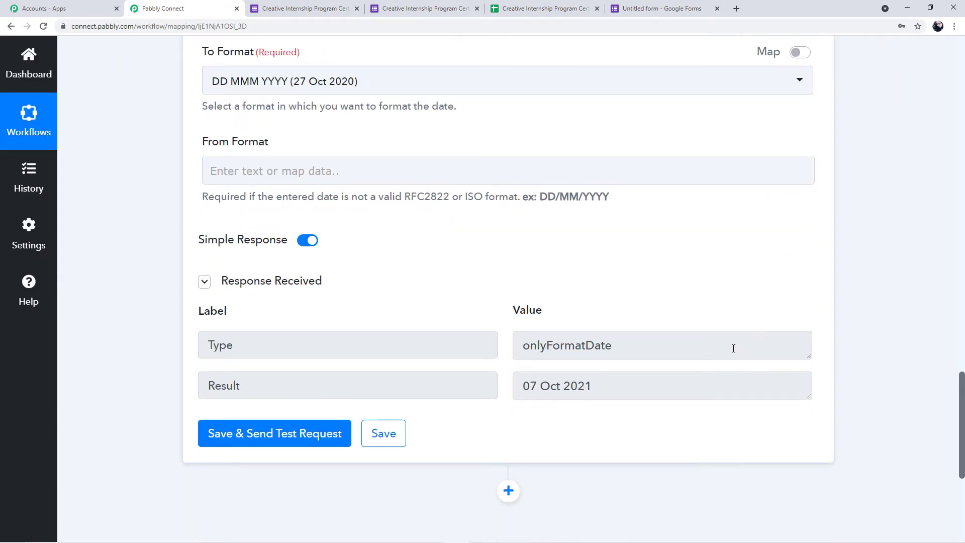
{"action": "left_click_drag", "start_coordinate": [620, 386], "coordinate": [468, 380]}
{"action": "left_click_drag", "start_coordinate": [701, 381], "coordinate": [471, 380]}
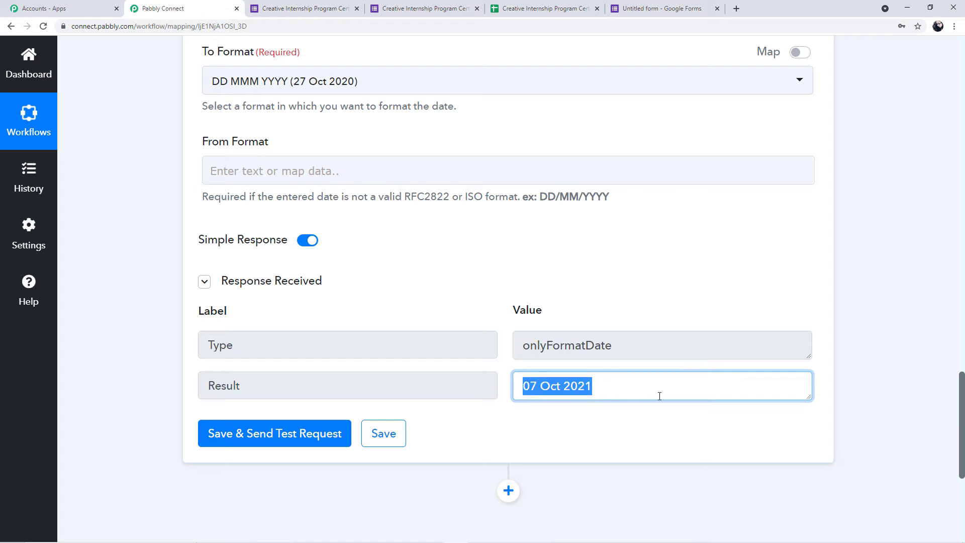
{"action": "left_click", "coordinate": [546, 385]}
{"action": "left_click_drag", "start_coordinate": [524, 385], "coordinate": [599, 390]}
{"action": "left_click", "coordinate": [627, 389]}
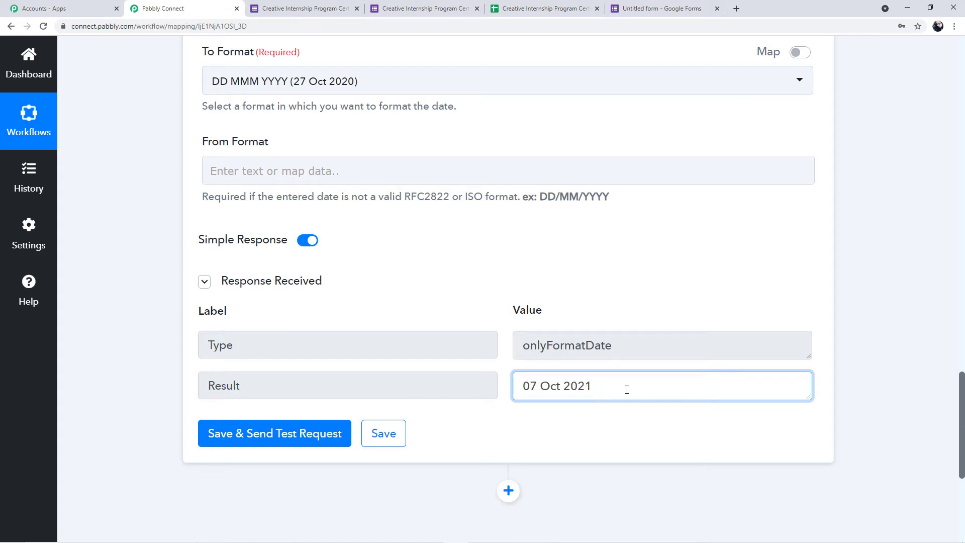
{"action": "left_click_drag", "start_coordinate": [522, 388], "coordinate": [615, 392]}
Step: Collapse the Date/Time Formatter step and add a new action below it with Google Slides as its app
{"action": "scroll", "coordinate": [692, 378], "scroll_direction": "up", "scroll_amount": 3}
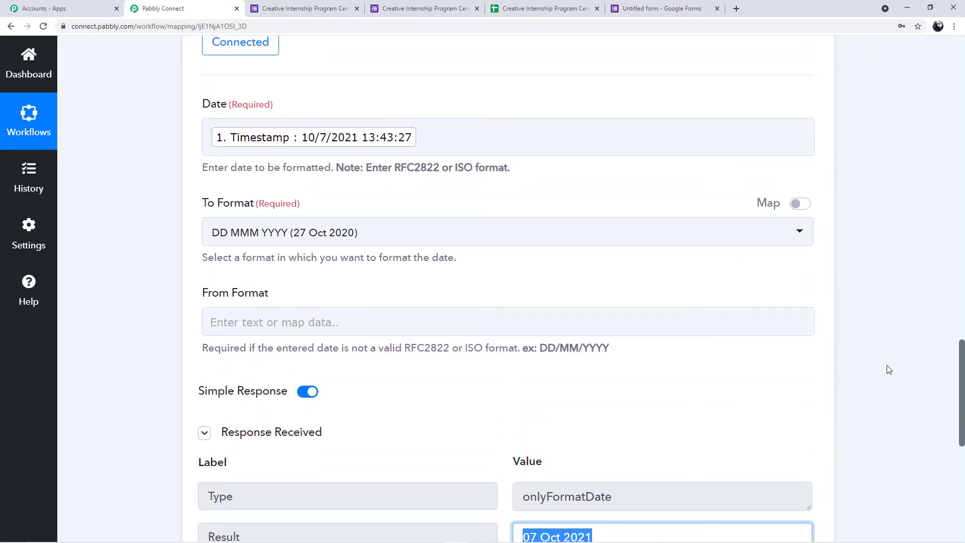
{"action": "scroll", "coordinate": [889, 369], "scroll_direction": "up", "scroll_amount": 4}
{"action": "scroll", "coordinate": [889, 370], "scroll_direction": "up", "scroll_amount": 2}
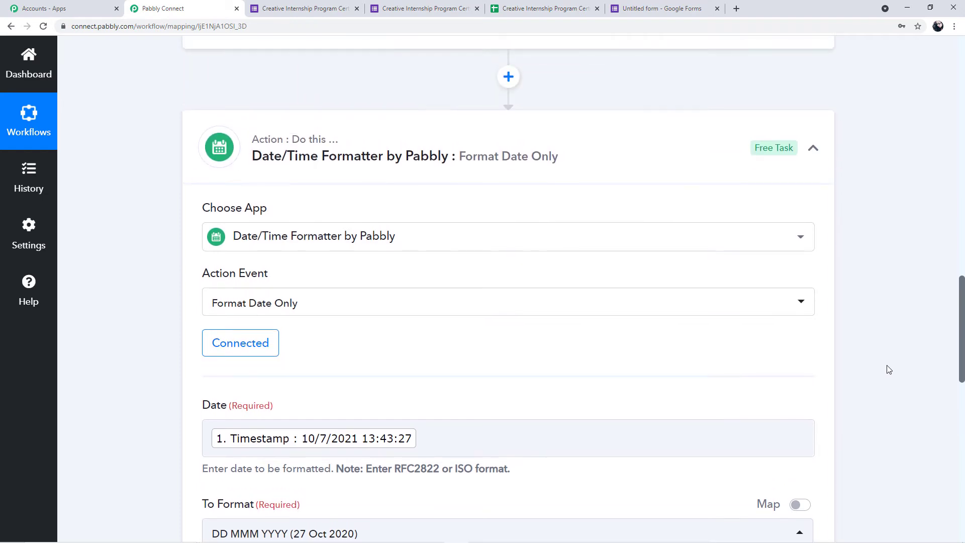
{"action": "left_click", "coordinate": [813, 153]}
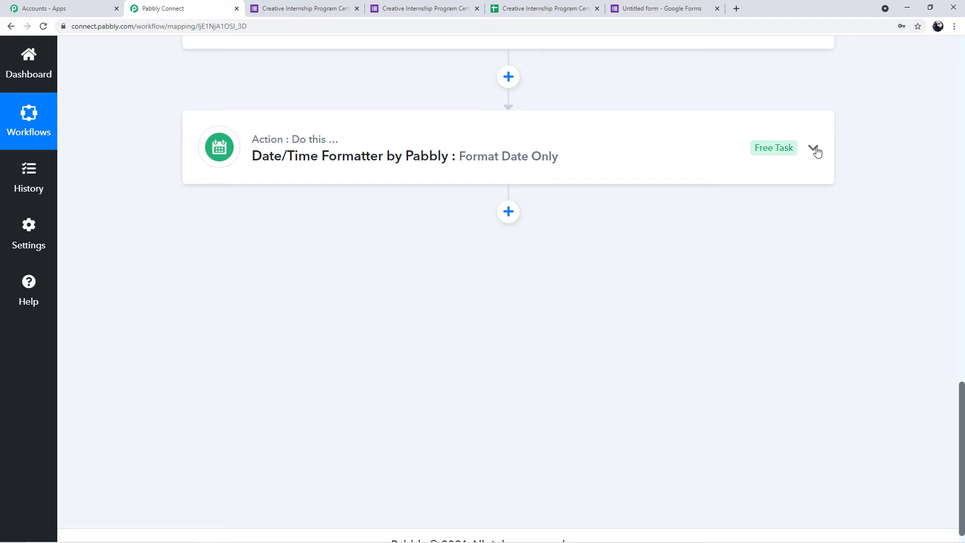
{"action": "left_click", "coordinate": [508, 224]}
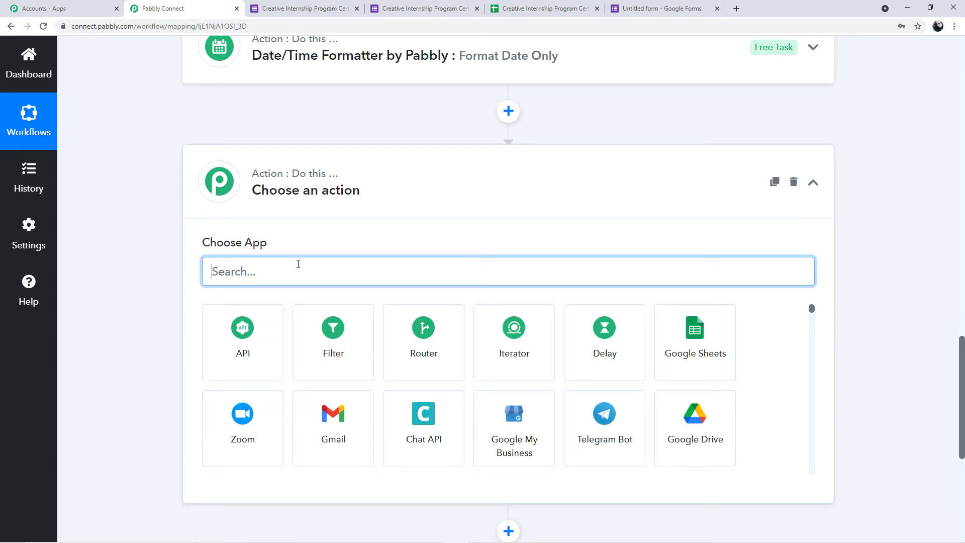
{"action": "type", "text": "Googl"}
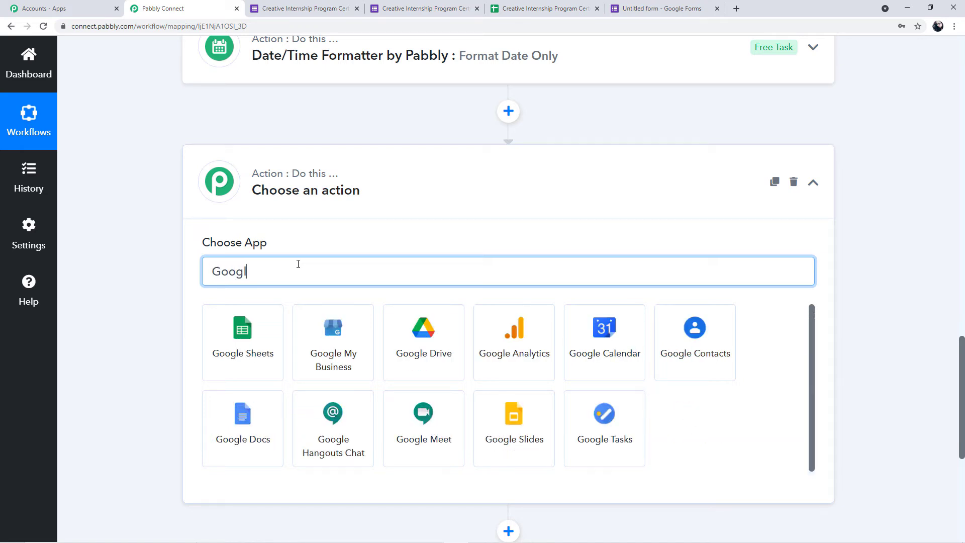
{"action": "type", "text": "e sli"}
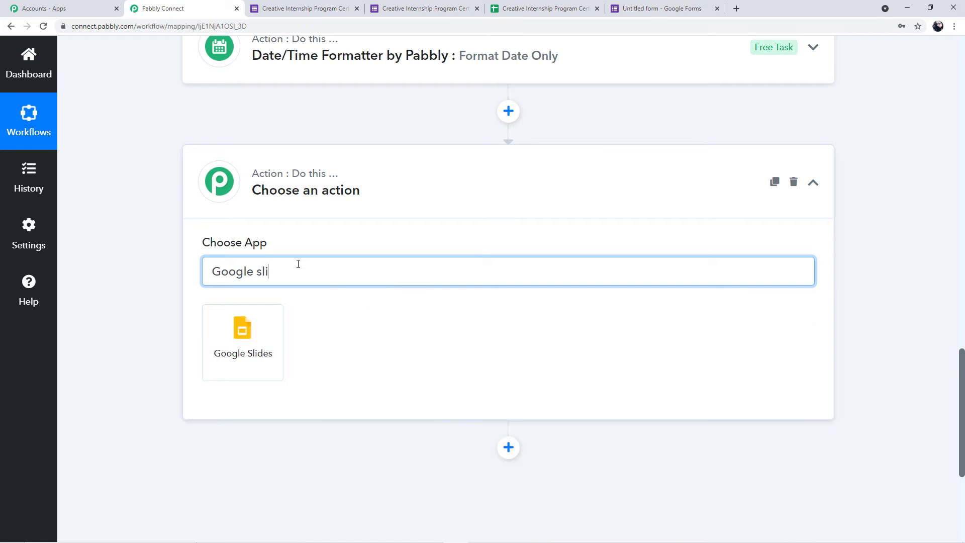
{"action": "left_click", "coordinate": [240, 349]}
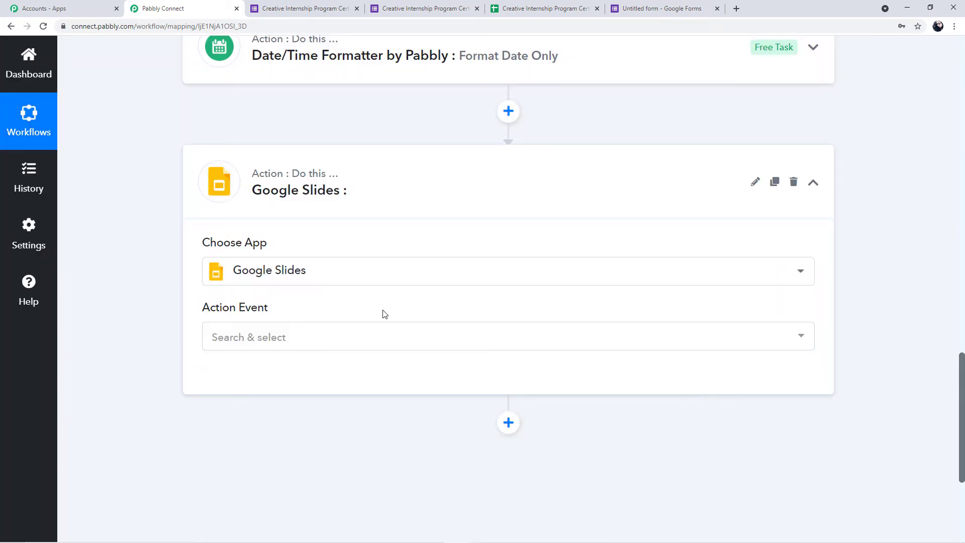
Step: Set the Google Slides action event to Create Presentation From Template and open its account connection settings
{"action": "left_click", "coordinate": [802, 340]}
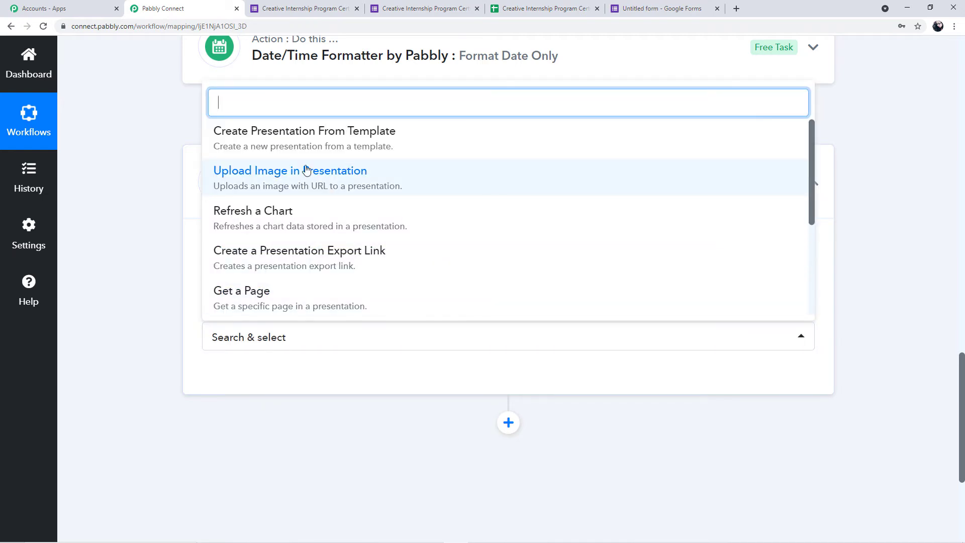
{"action": "left_click", "coordinate": [345, 146]}
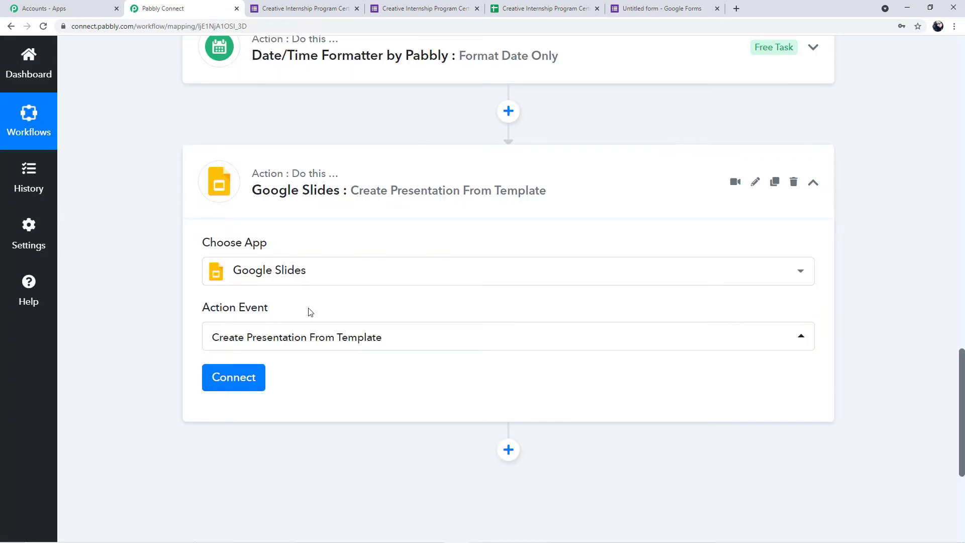
{"action": "left_click", "coordinate": [231, 381]}
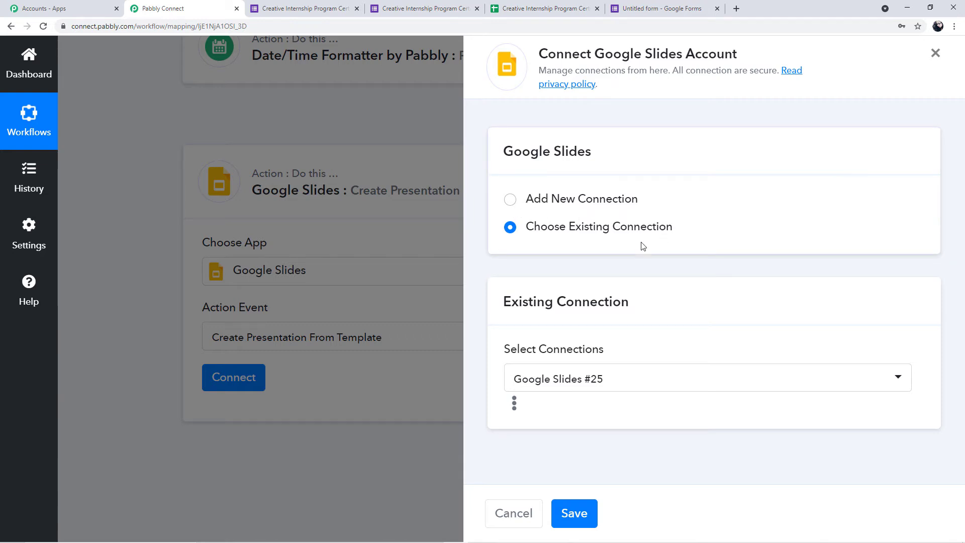
Step: Add a new Google Slides connection and authorize Pabbly Connect Drive to access the Google account
{"action": "left_click", "coordinate": [510, 200]}
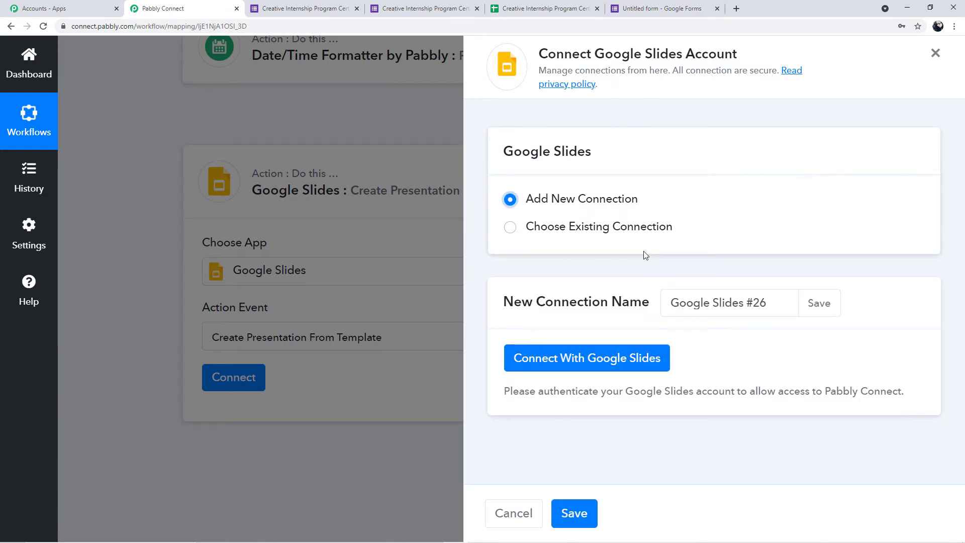
{"action": "left_click", "coordinate": [626, 354]}
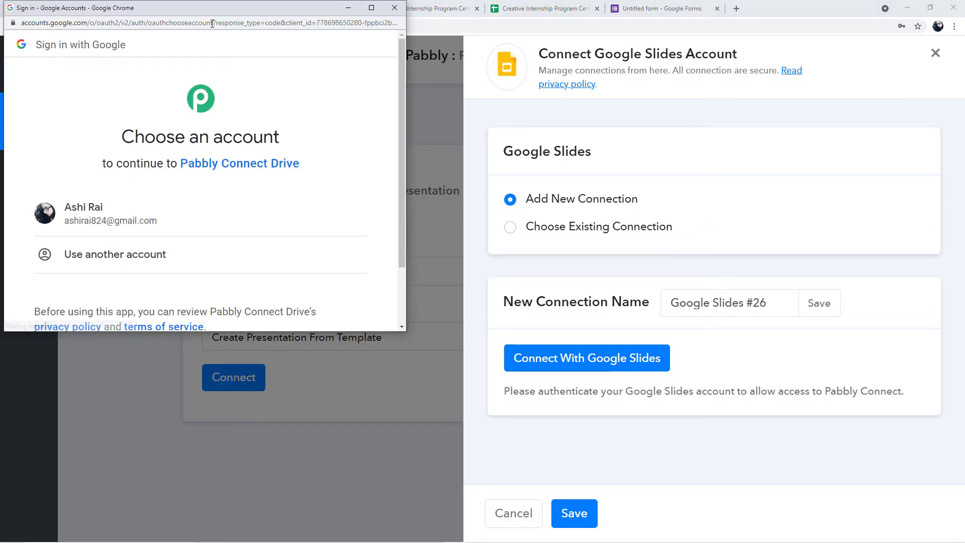
{"action": "left_click", "coordinate": [150, 225]}
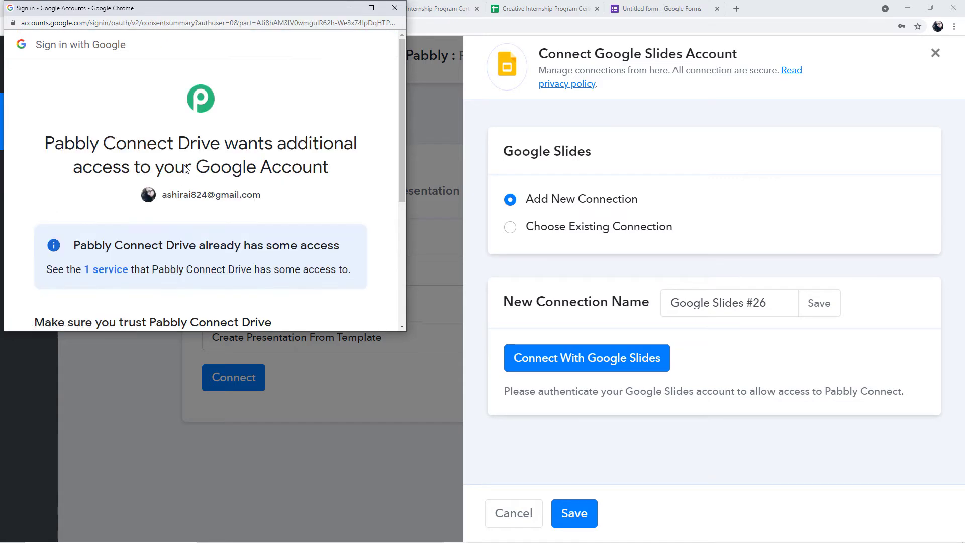
{"action": "scroll", "coordinate": [185, 169], "scroll_direction": "down", "scroll_amount": 4}
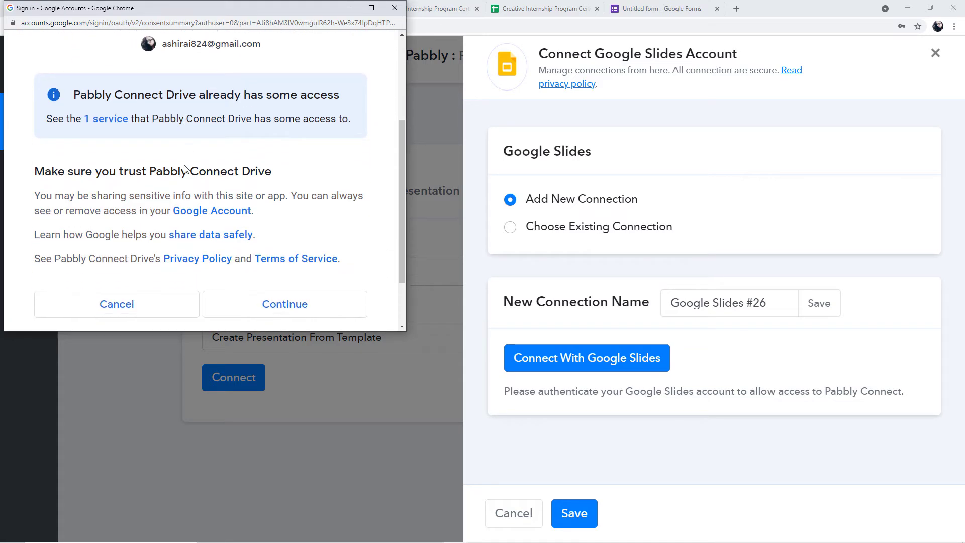
{"action": "scroll", "coordinate": [185, 169], "scroll_direction": "up", "scroll_amount": 2}
{"action": "scroll", "coordinate": [185, 169], "scroll_direction": "up", "scroll_amount": 2}
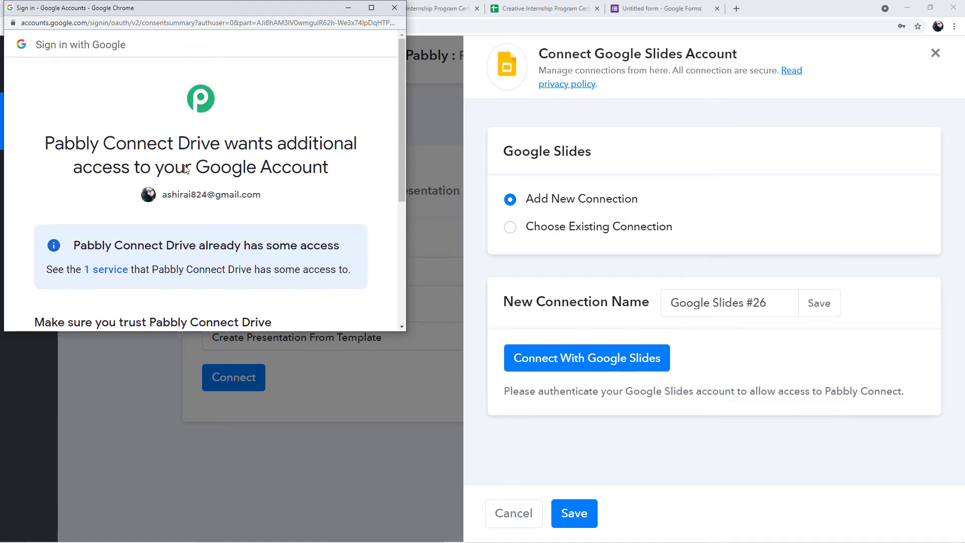
{"action": "scroll", "coordinate": [185, 169], "scroll_direction": "down", "scroll_amount": 5}
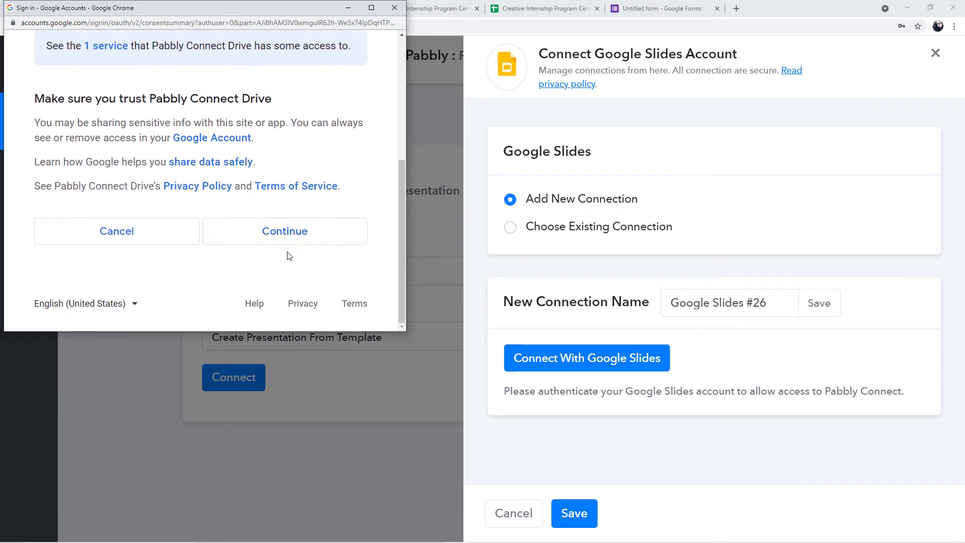
{"action": "left_click", "coordinate": [285, 232]}
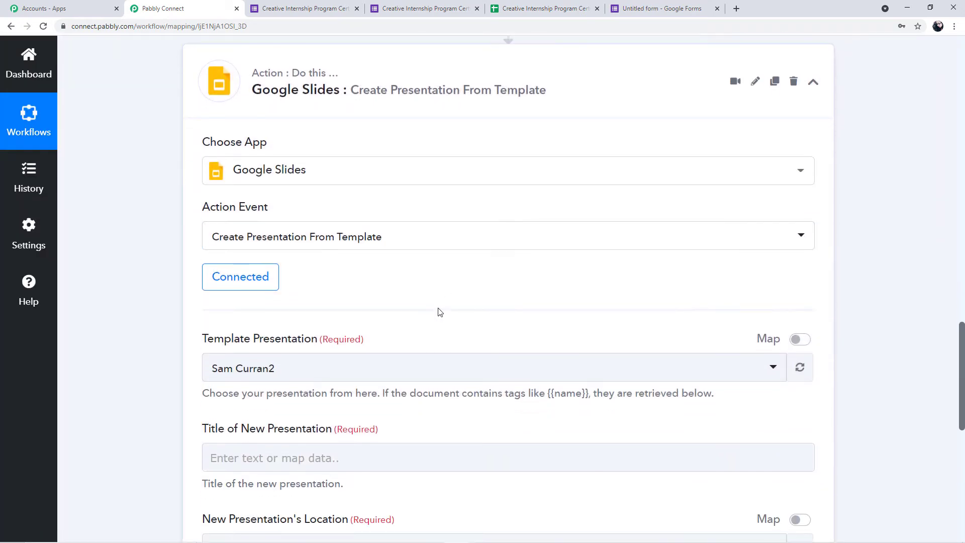
Step: Switch to Google Slides, look through the recent presentations, and briefly open a blank presentation before returning to the list
{"action": "scroll", "coordinate": [440, 313], "scroll_direction": "down", "scroll_amount": 2}
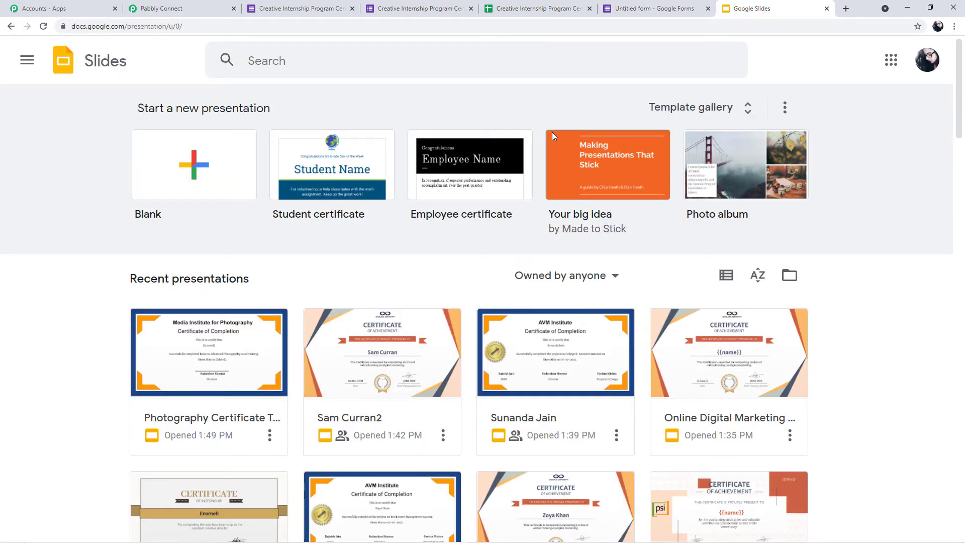
{"action": "scroll", "coordinate": [773, 188], "scroll_direction": "down", "scroll_amount": 2}
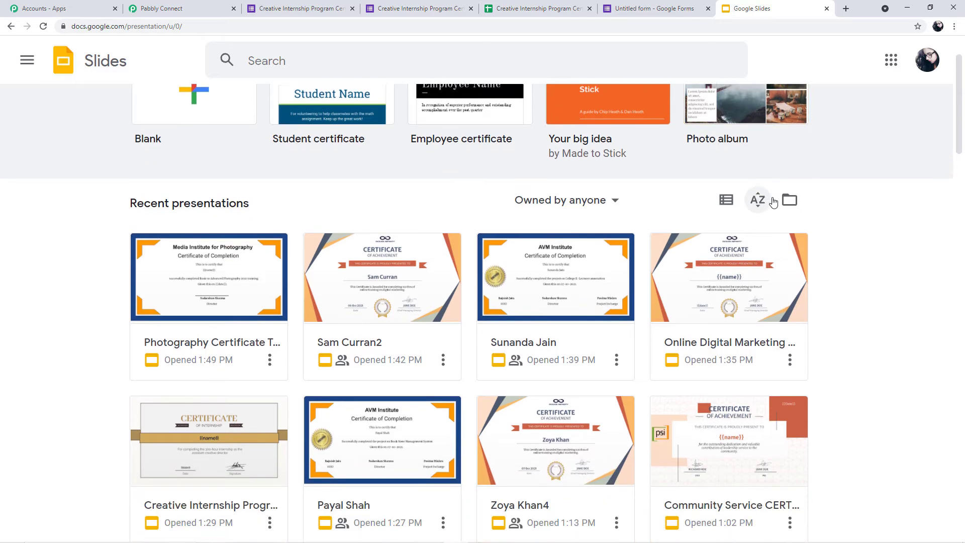
{"action": "scroll", "coordinate": [774, 208], "scroll_direction": "down", "scroll_amount": 5}
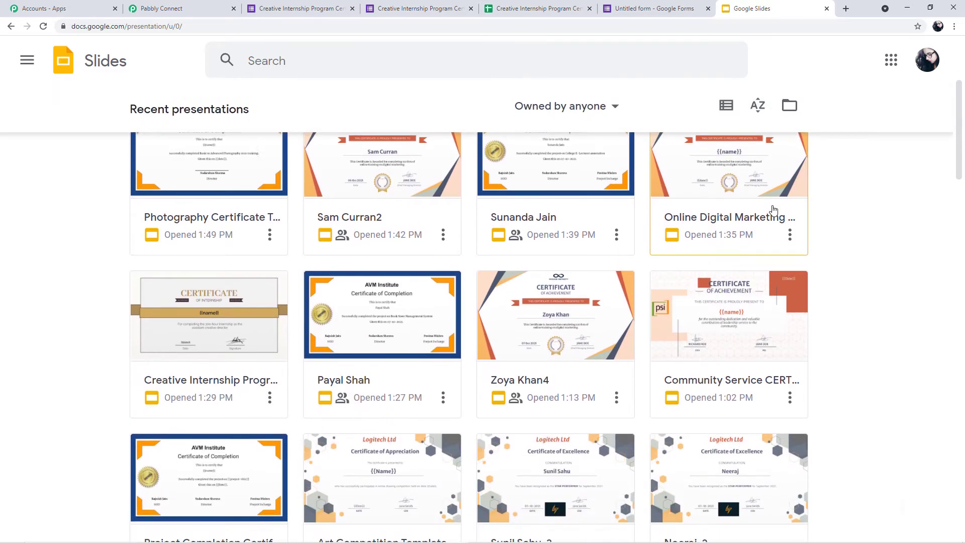
{"action": "scroll", "coordinate": [773, 211], "scroll_direction": "down", "scroll_amount": 3}
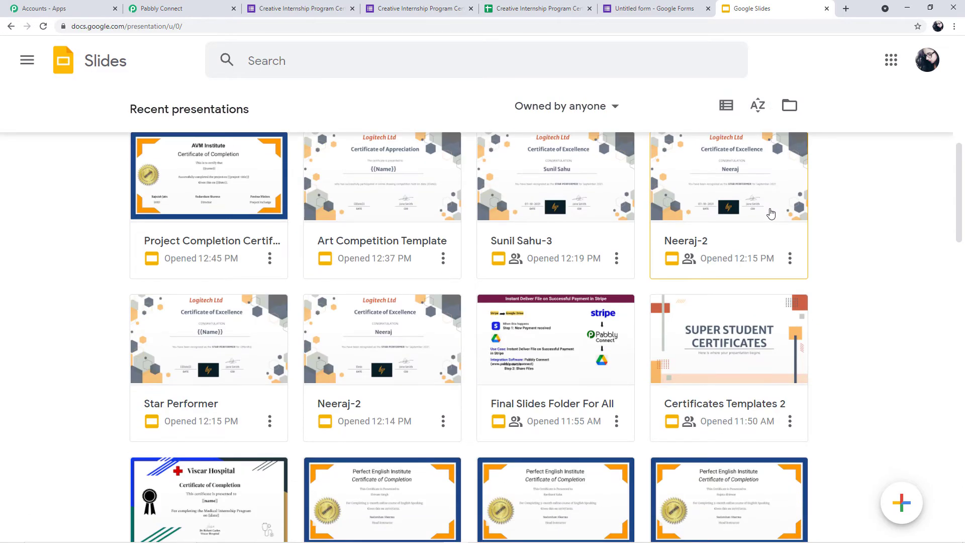
{"action": "scroll", "coordinate": [773, 216], "scroll_direction": "down", "scroll_amount": 3}
{"action": "scroll", "coordinate": [853, 251], "scroll_direction": "up", "scroll_amount": 2}
{"action": "scroll", "coordinate": [853, 251], "scroll_direction": "up", "scroll_amount": 11}
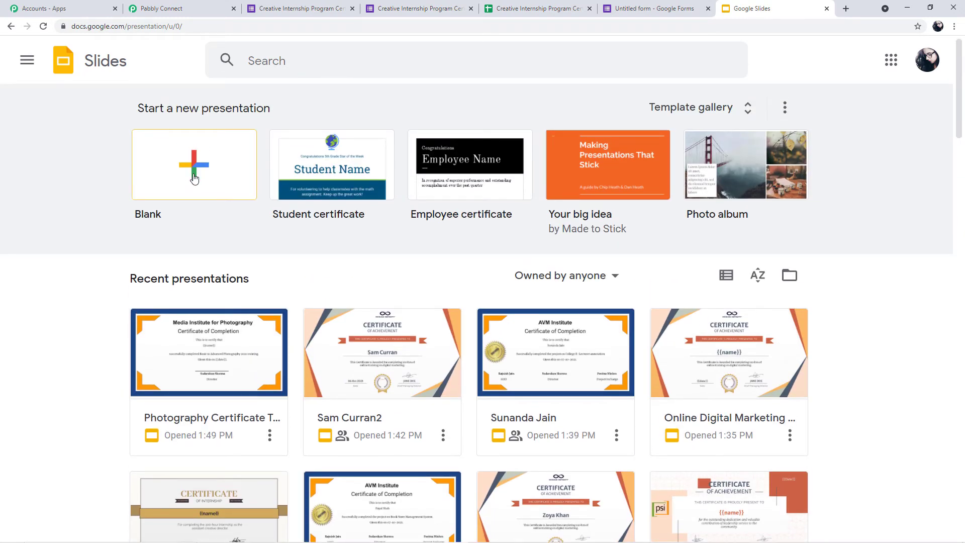
{"action": "left_click", "coordinate": [194, 178]}
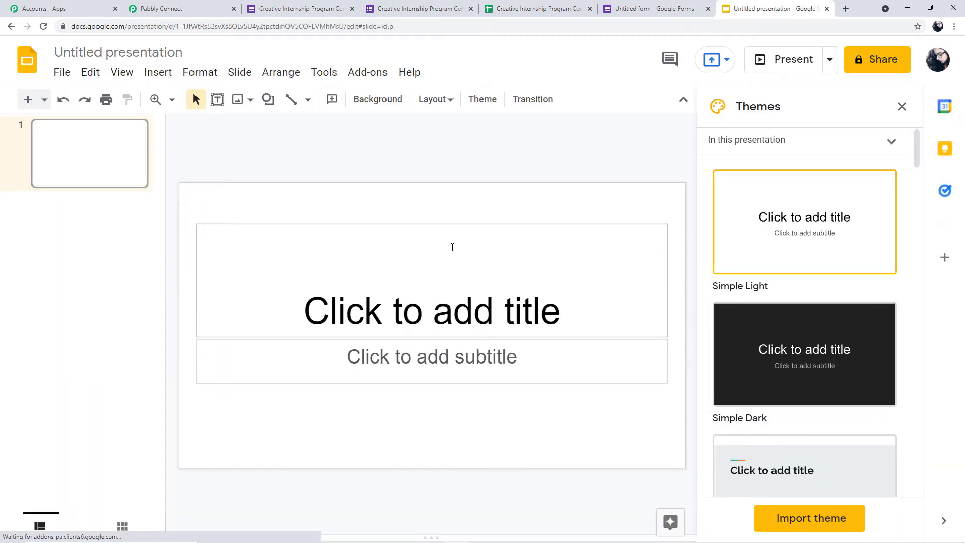
{"action": "left_click", "coordinate": [31, 57]}
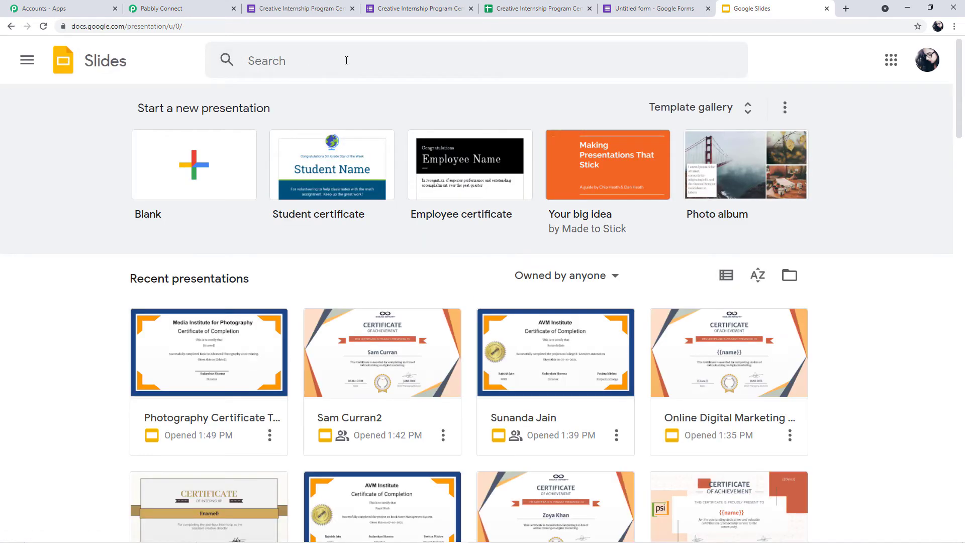
Step: Open the Creative Internship Program Certificate presentation and select its title
{"action": "left_click", "coordinate": [347, 60]}
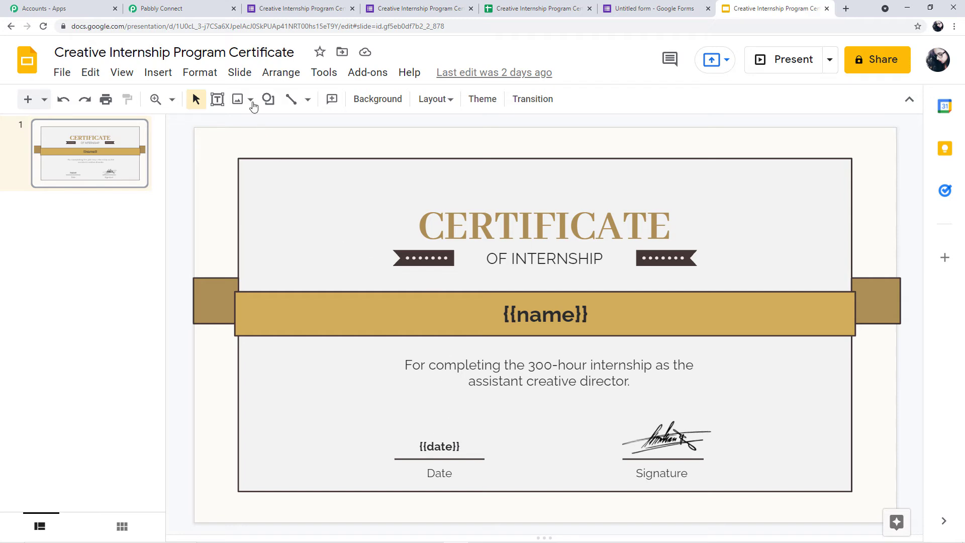
{"action": "left_click_drag", "start_coordinate": [294, 55], "coordinate": [57, 56]}
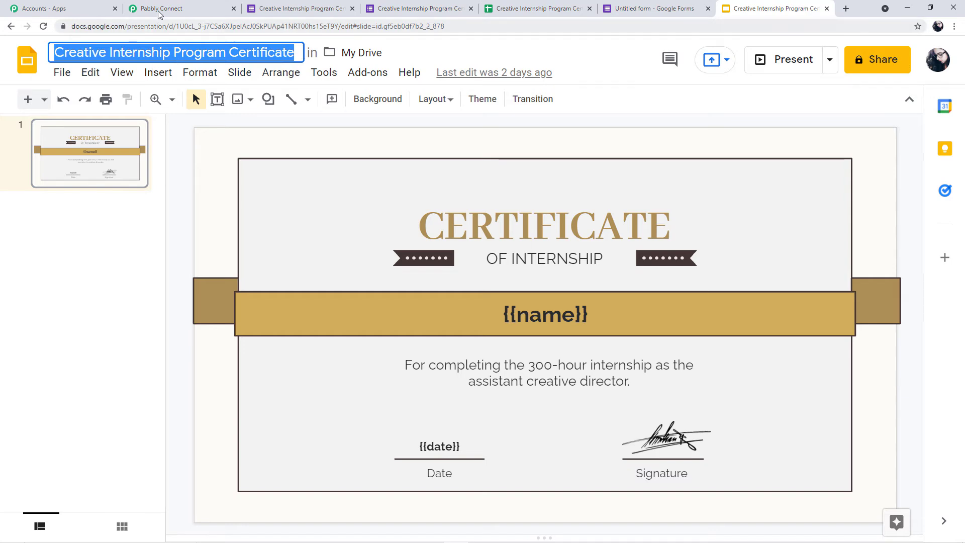
Step: Switch back to Pabbly Connect and look through the available Template Presentation options of the Google Slides action
{"action": "left_click", "coordinate": [174, 11]}
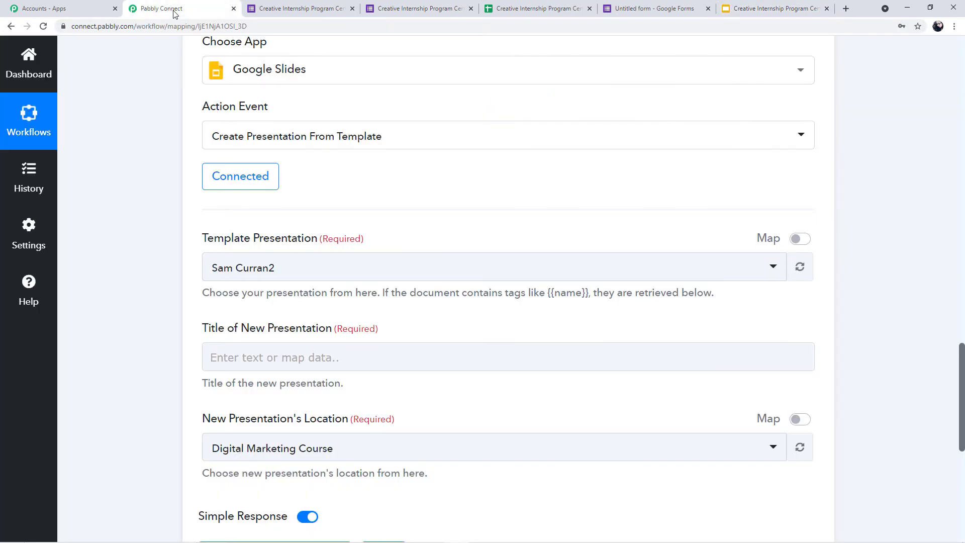
{"action": "left_click", "coordinate": [336, 271]}
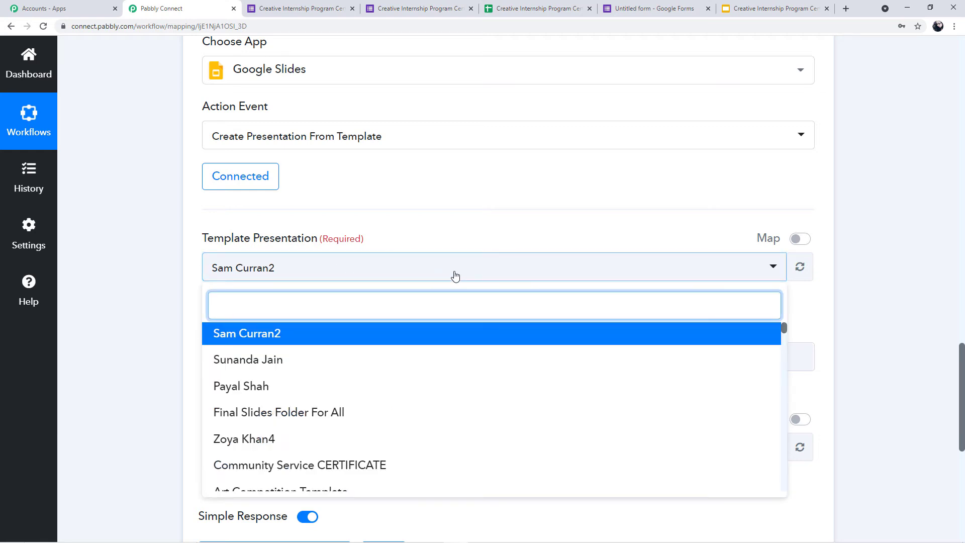
{"action": "scroll", "coordinate": [387, 385], "scroll_direction": "down", "scroll_amount": 4}
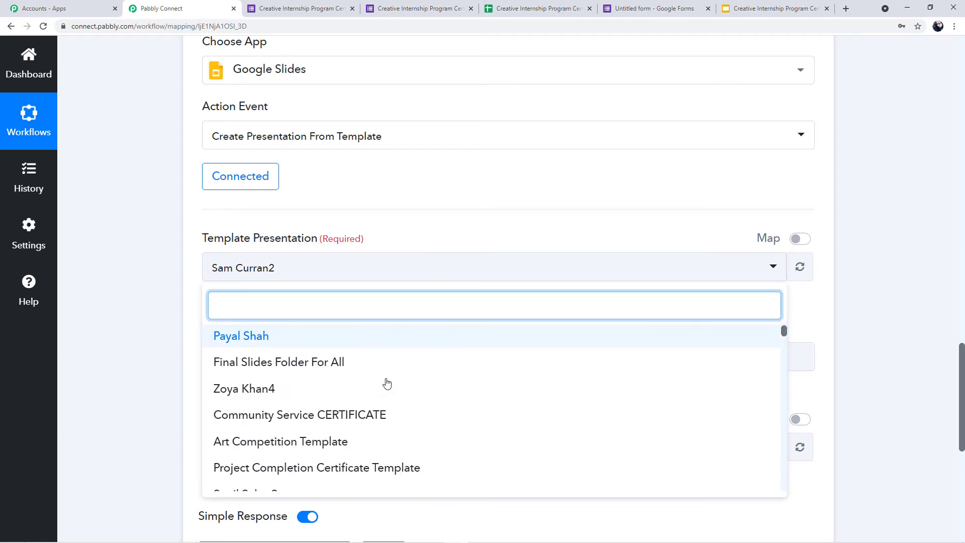
{"action": "scroll", "coordinate": [386, 386], "scroll_direction": "down", "scroll_amount": 6}
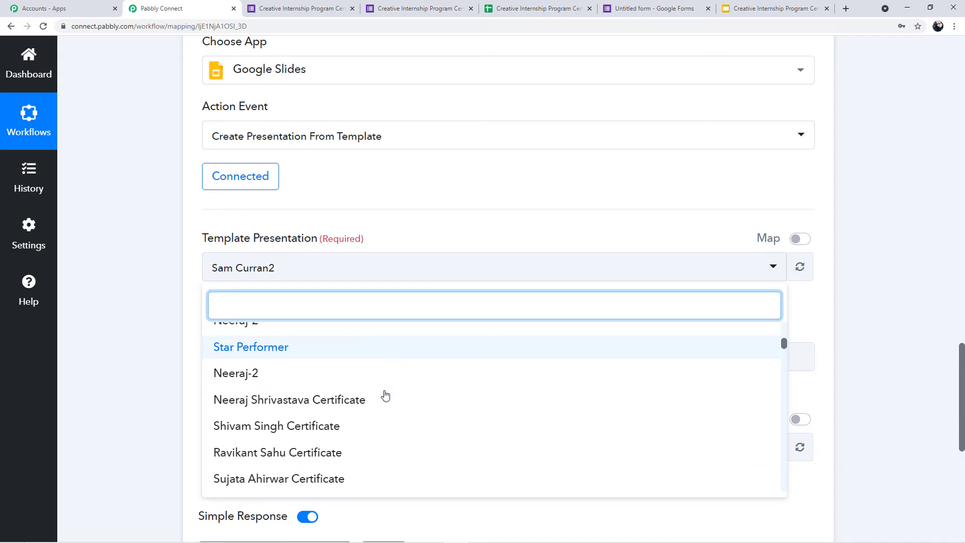
{"action": "scroll", "coordinate": [386, 394], "scroll_direction": "down", "scroll_amount": 1}
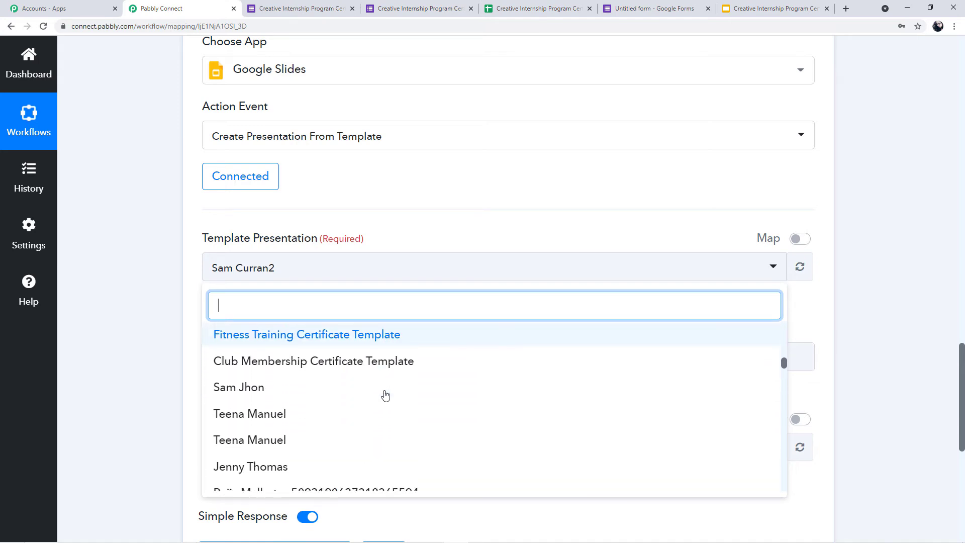
{"action": "scroll", "coordinate": [347, 448], "scroll_direction": "up", "scroll_amount": 3}
{"action": "scroll", "coordinate": [350, 464], "scroll_direction": "up", "scroll_amount": 5}
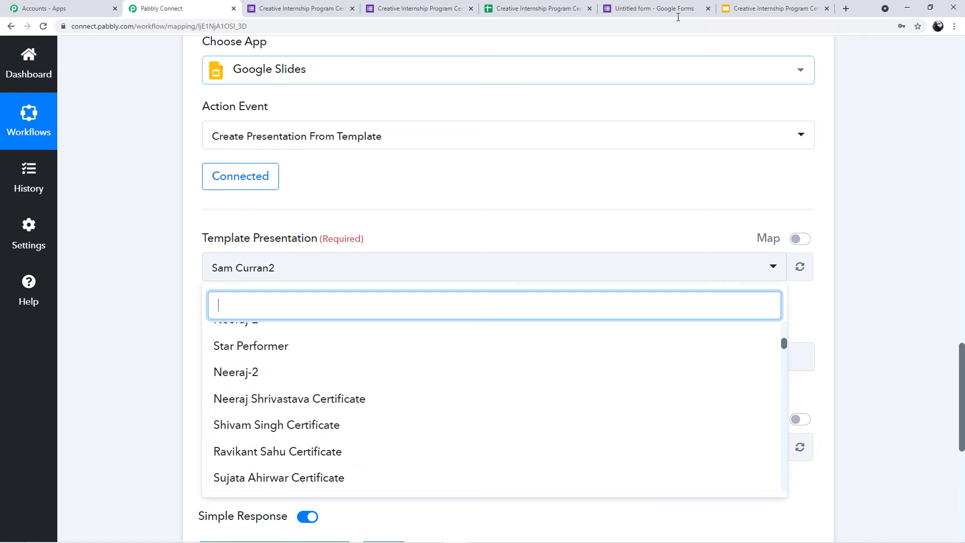
Step: Switch to Google Slides, return to its home page, and look over the recent certificate presentations
{"action": "left_click", "coordinate": [769, 8]}
{"action": "left_click", "coordinate": [33, 67]}
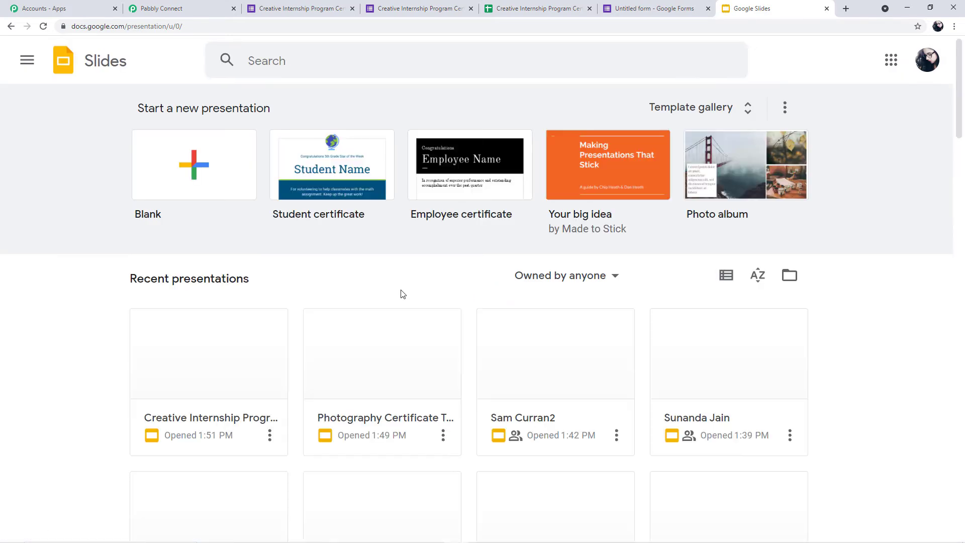
{"action": "scroll", "coordinate": [409, 327], "scroll_direction": "down", "scroll_amount": 2}
{"action": "scroll", "coordinate": [591, 378], "scroll_direction": "down", "scroll_amount": 2}
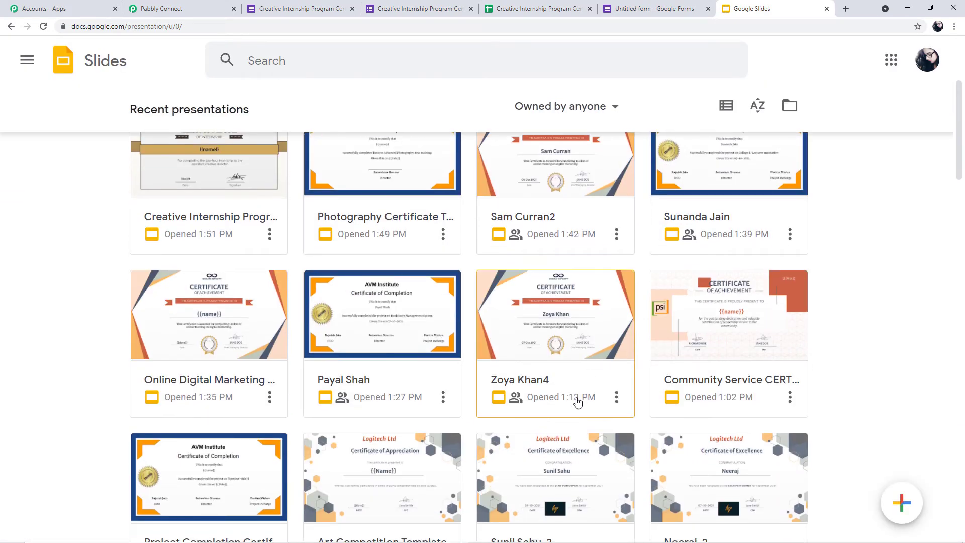
Step: Switch to Pabbly Connect, search the template options for "creat", and set Template Presentation to Creative Internship Program Certificate
{"action": "left_click", "coordinate": [158, 5]}
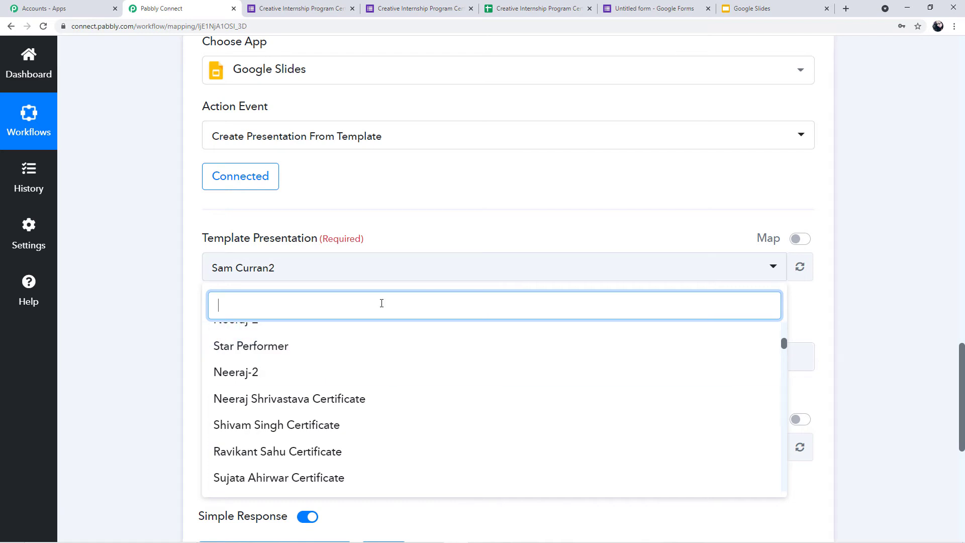
{"action": "type", "text": "creat"}
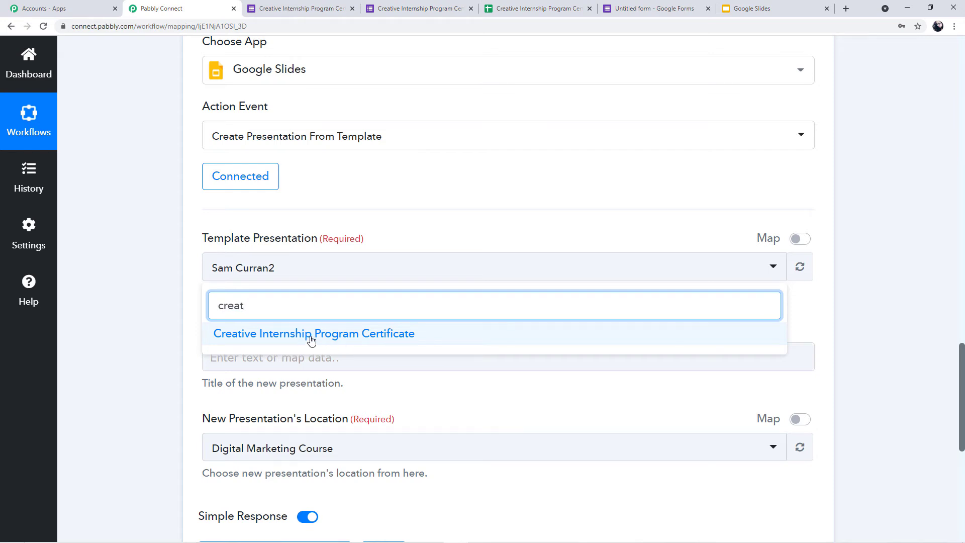
{"action": "left_click", "coordinate": [314, 336]}
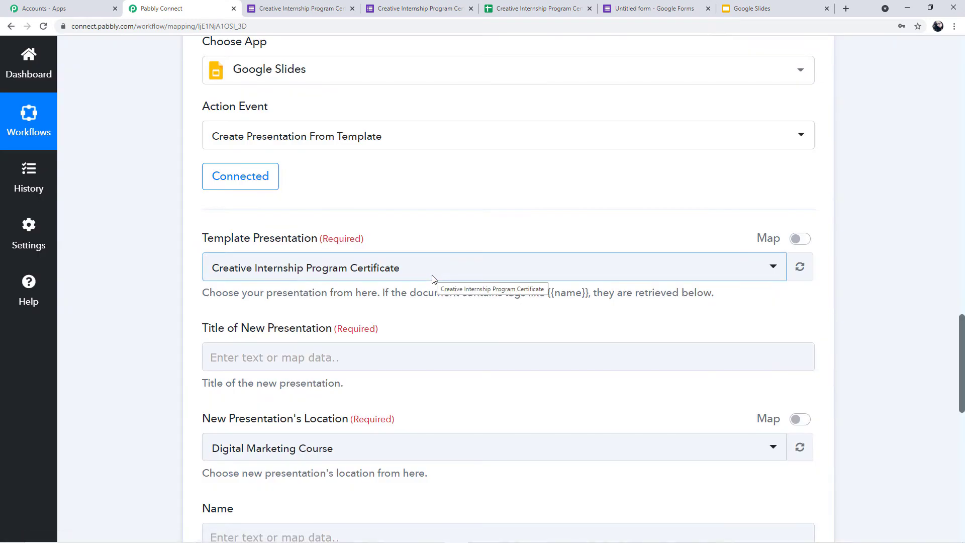
Step: Map Title of New Presentation to the Full Name value from the Google Forms response
{"action": "scroll", "coordinate": [432, 280], "scroll_direction": "down", "scroll_amount": 1}
{"action": "left_click", "coordinate": [261, 303]}
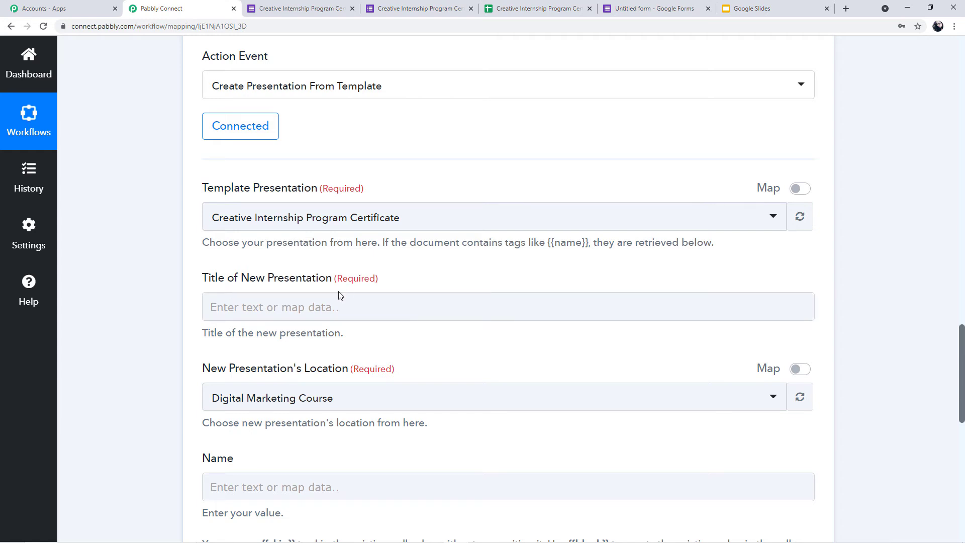
{"action": "left_click", "coordinate": [331, 306]}
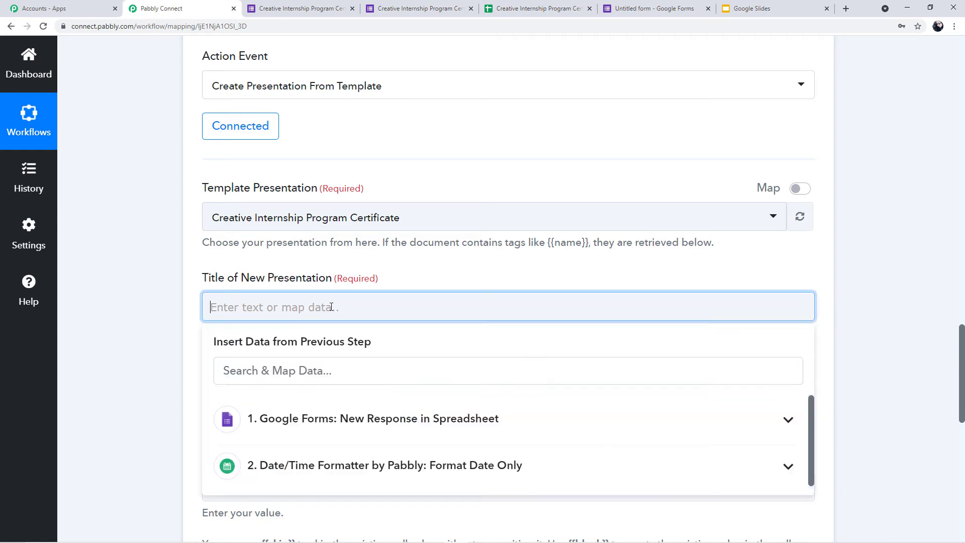
{"action": "left_click", "coordinate": [406, 419]}
{"action": "scroll", "coordinate": [418, 420], "scroll_direction": "down", "scroll_amount": 1}
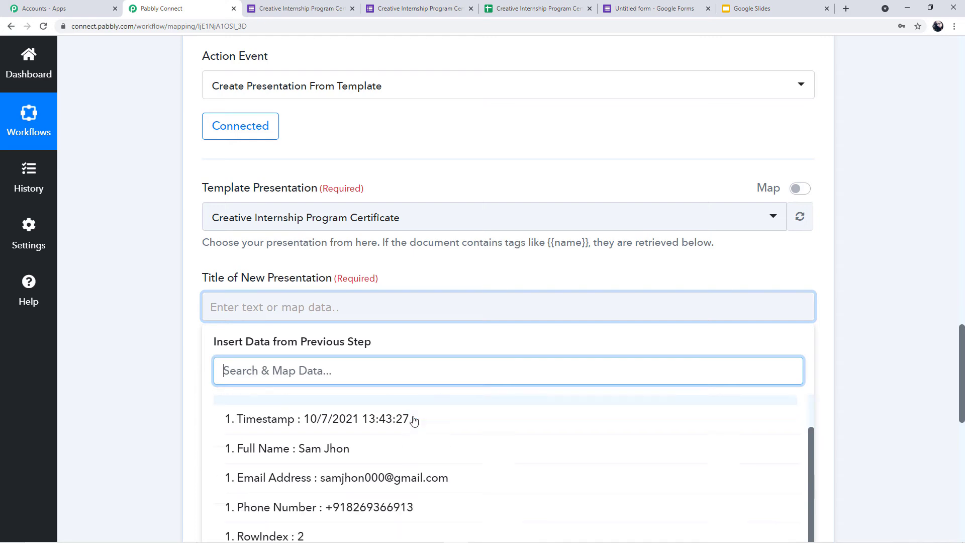
{"action": "left_click", "coordinate": [403, 431]}
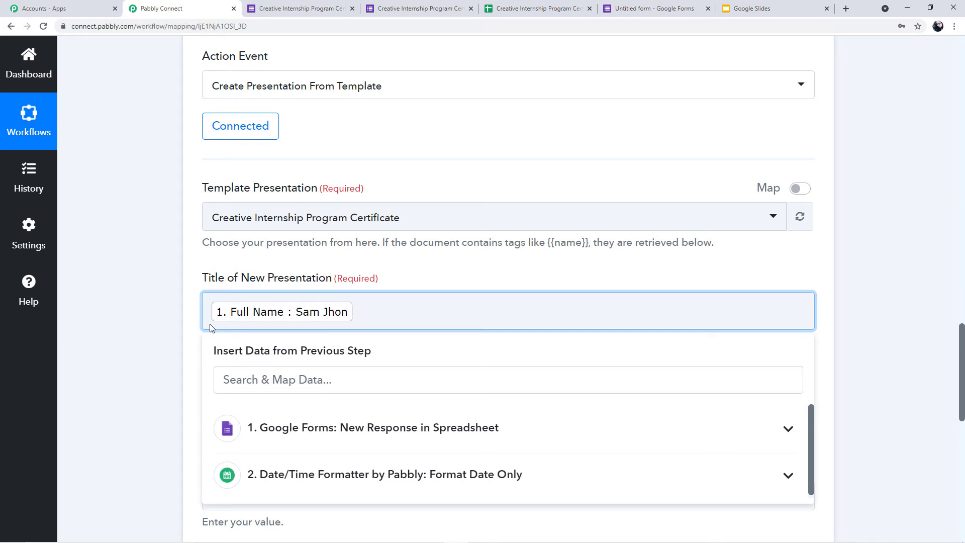
{"action": "left_click", "coordinate": [303, 319]}
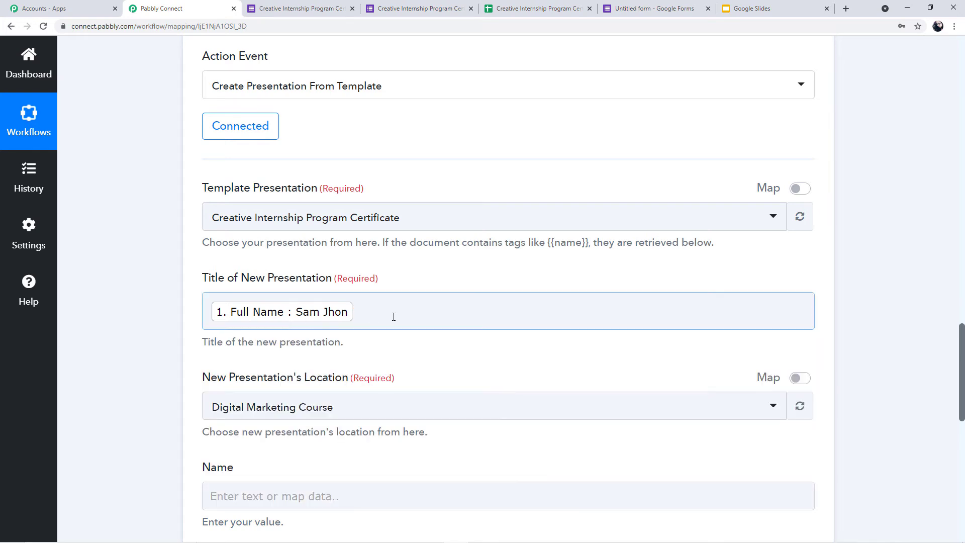
Step: Switch to Google Drive, look through the My Drive folders and the Certificate of Creation folder, and view the options for creating new items
{"action": "scroll", "coordinate": [393, 316], "scroll_direction": "down", "scroll_amount": 2}
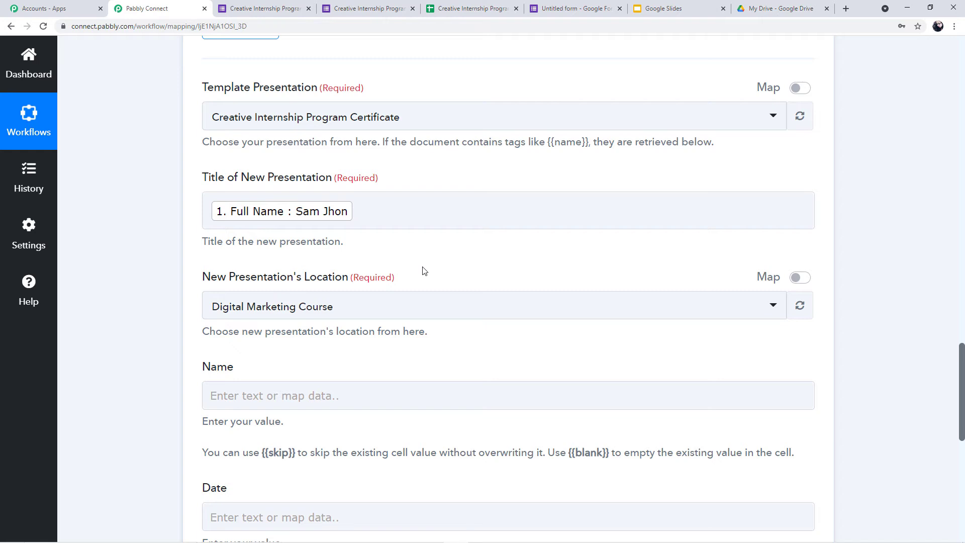
{"action": "left_click", "coordinate": [781, 8]}
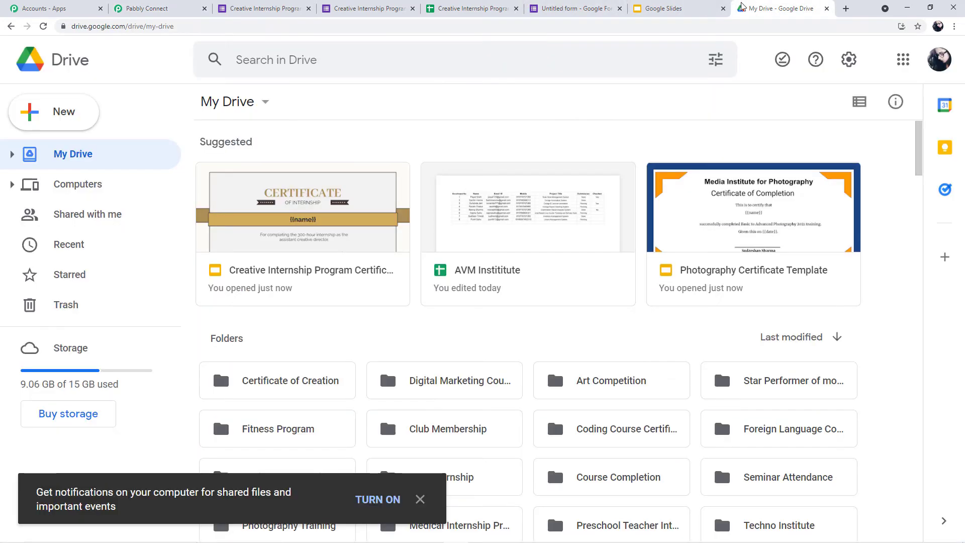
{"action": "scroll", "coordinate": [537, 149], "scroll_direction": "down", "scroll_amount": 5}
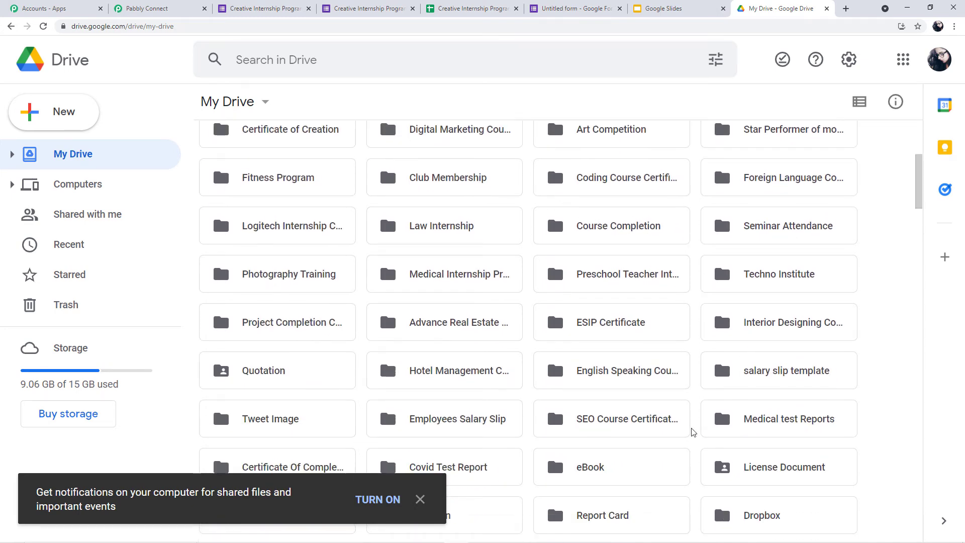
{"action": "scroll", "coordinate": [608, 430], "scroll_direction": "down", "scroll_amount": 1}
{"action": "left_click", "coordinate": [420, 499]}
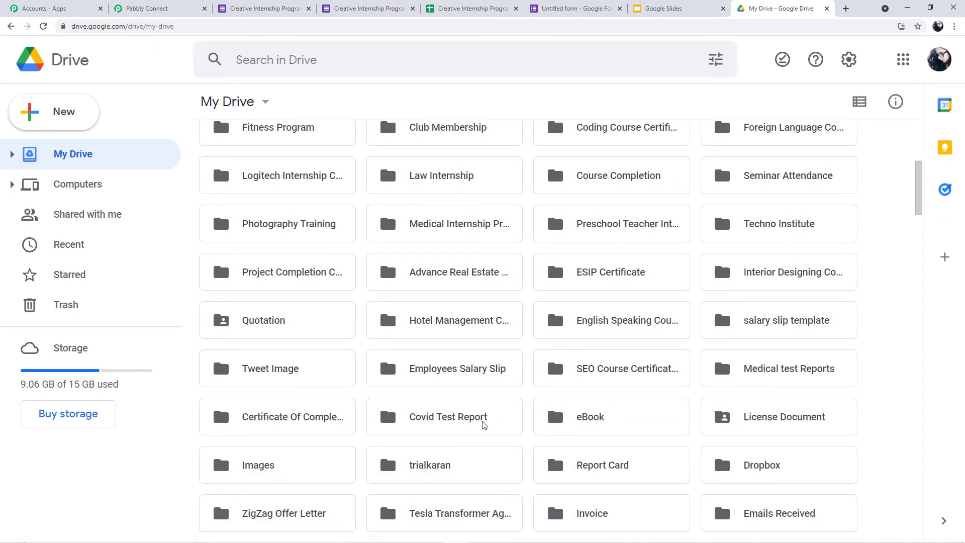
{"action": "scroll", "coordinate": [483, 426], "scroll_direction": "up", "scroll_amount": 6}
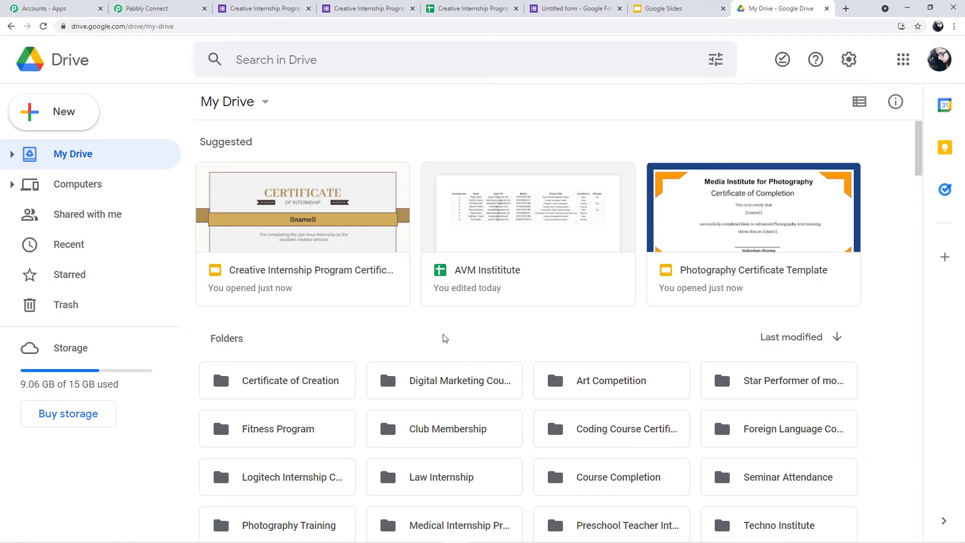
{"action": "double_click", "coordinate": [297, 385]}
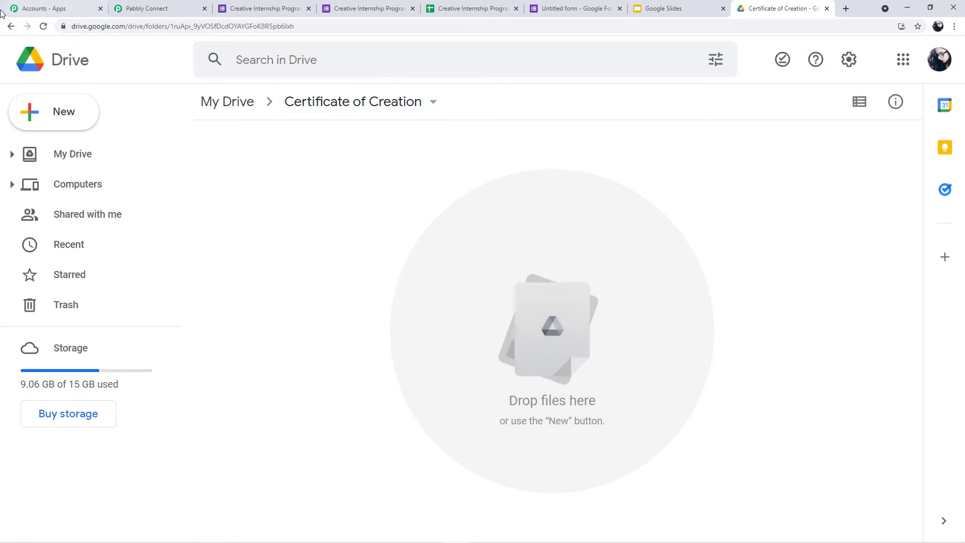
{"action": "left_click", "coordinate": [11, 26]}
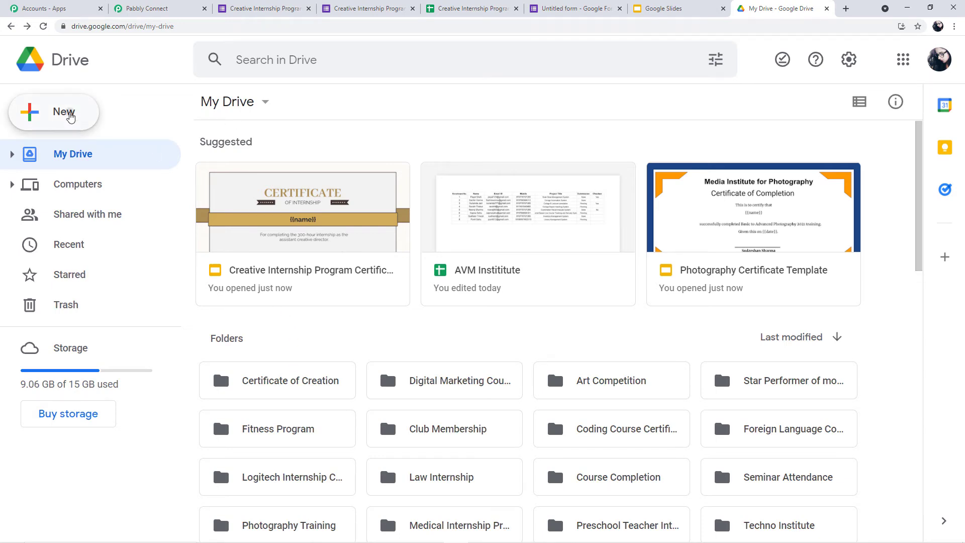
{"action": "left_click", "coordinate": [70, 116]}
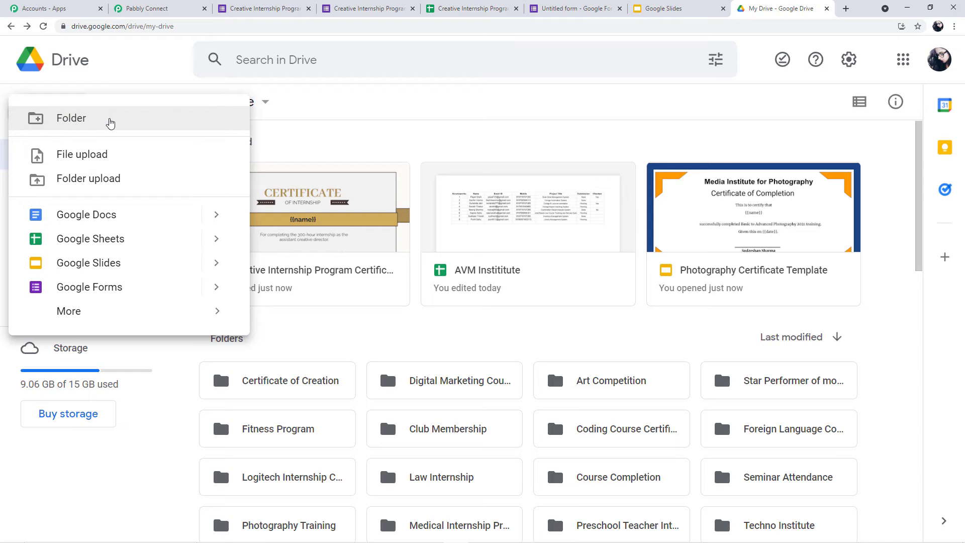
{"action": "left_click", "coordinate": [349, 125]}
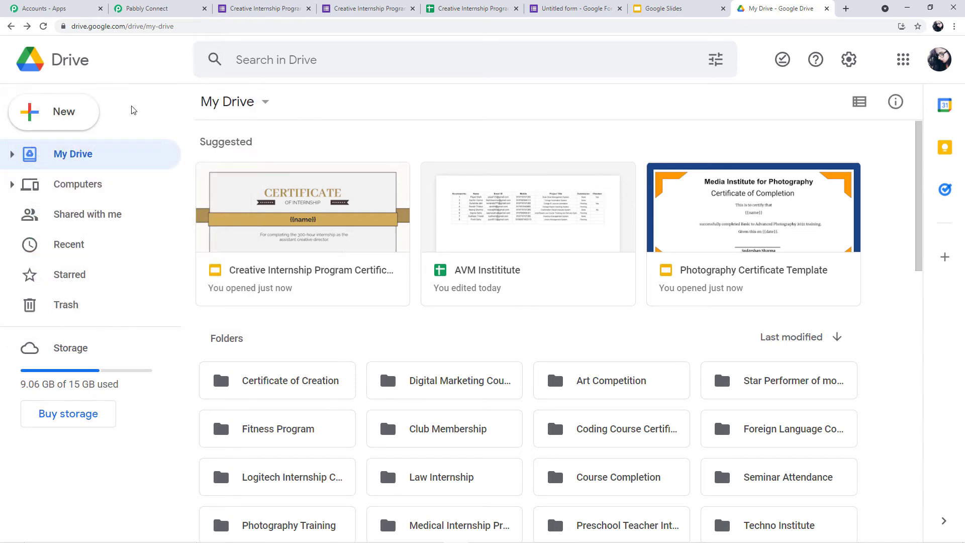
Step: Switch back to Pabbly Connect and set New Presentation's Location to the Certificate of Creation folder
{"action": "left_click", "coordinate": [151, 9]}
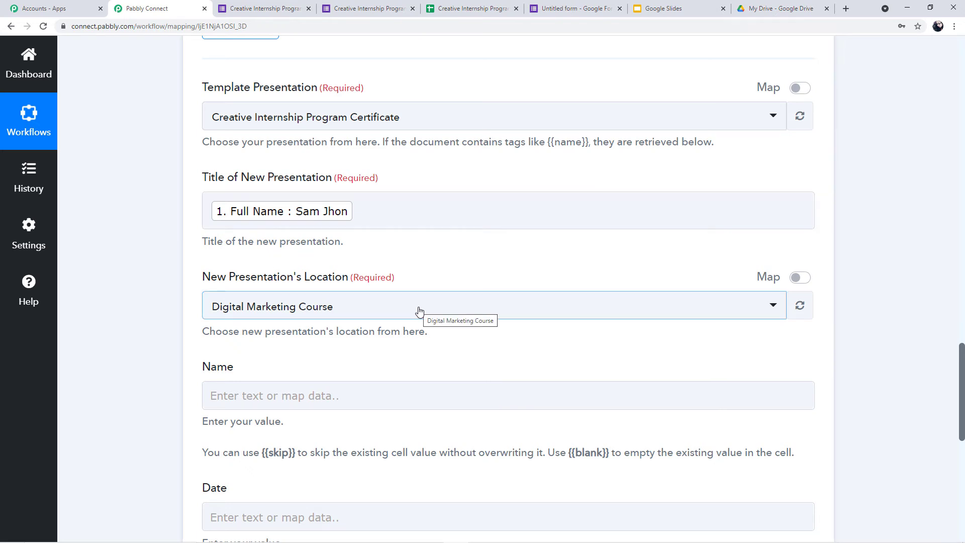
{"action": "left_click", "coordinate": [541, 311]}
{"action": "scroll", "coordinate": [456, 196], "scroll_direction": "down", "scroll_amount": 2}
{"action": "scroll", "coordinate": [457, 204], "scroll_direction": "up", "scroll_amount": 2}
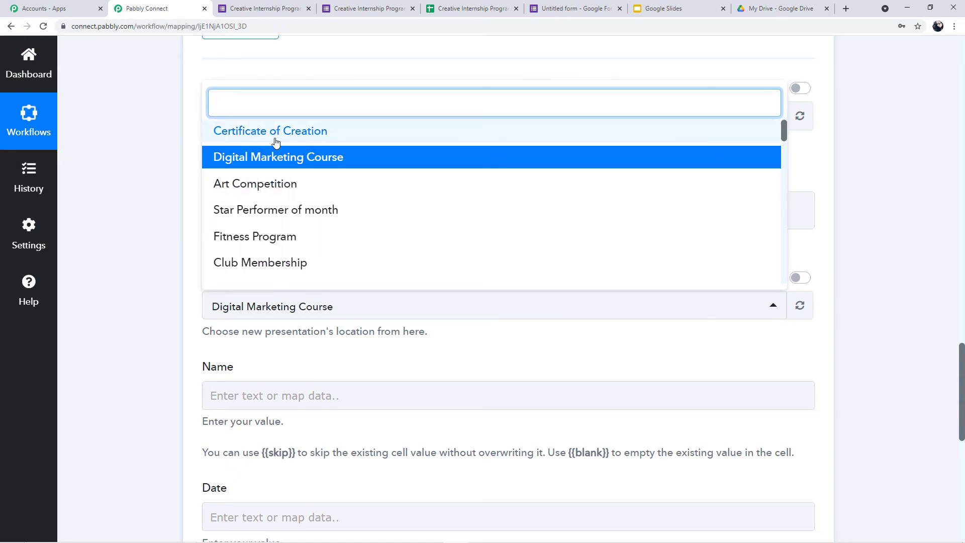
{"action": "left_click", "coordinate": [300, 136]}
{"action": "left_click", "coordinate": [146, 235]}
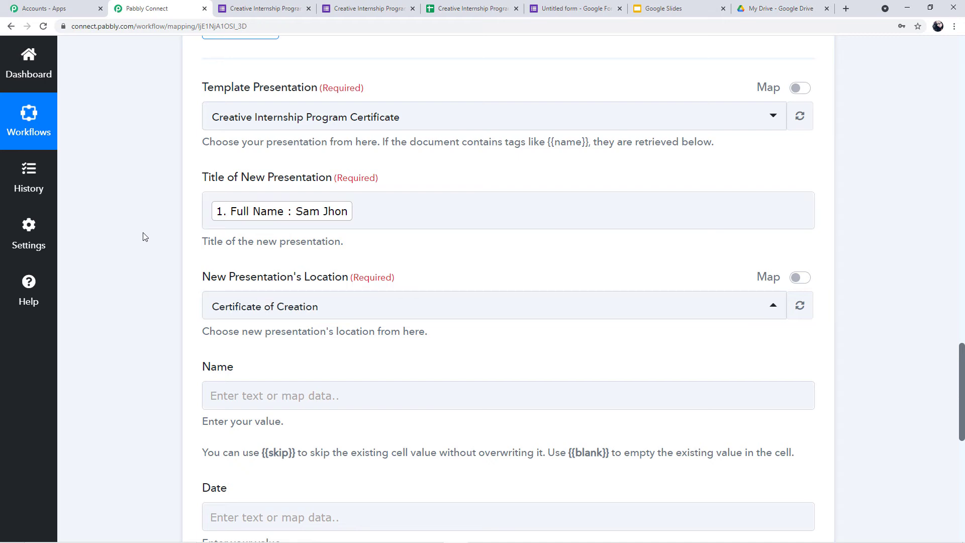
Step: Map the Name field to the Full Name value from the Google Forms response
{"action": "scroll", "coordinate": [144, 237], "scroll_direction": "down", "scroll_amount": 2}
{"action": "scroll", "coordinate": [151, 238], "scroll_direction": "down", "scroll_amount": 1}
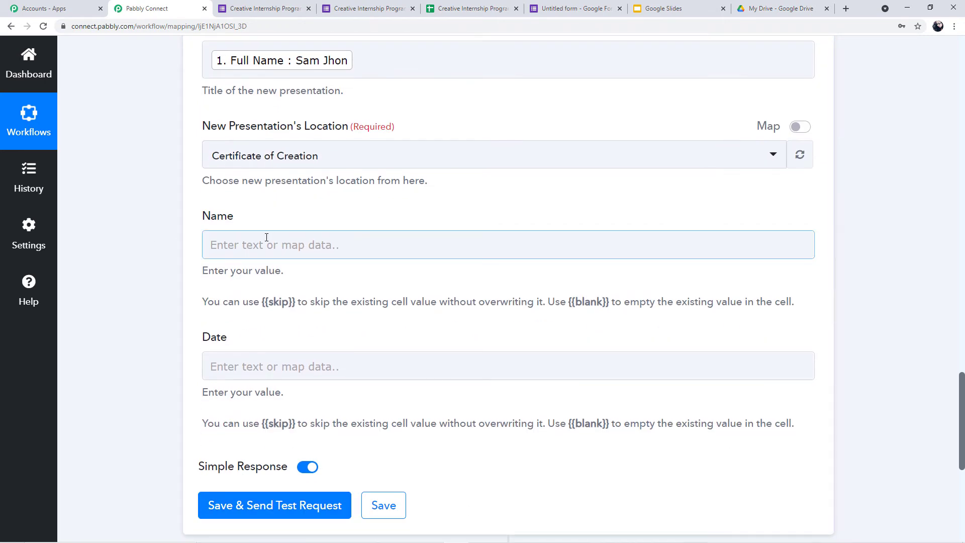
{"action": "left_click", "coordinate": [291, 249]}
{"action": "left_click", "coordinate": [295, 246]}
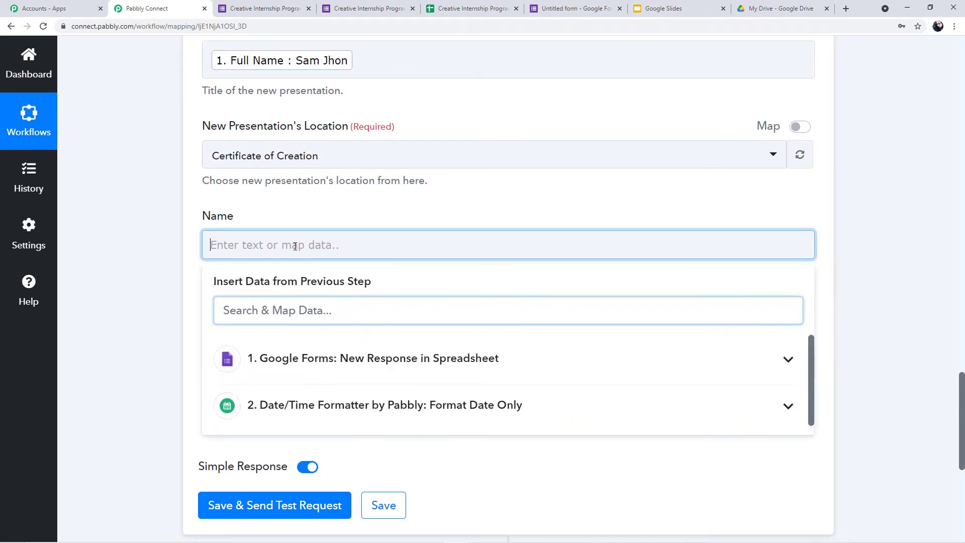
{"action": "left_click", "coordinate": [330, 359]}
{"action": "scroll", "coordinate": [334, 347], "scroll_direction": "down", "scroll_amount": 1}
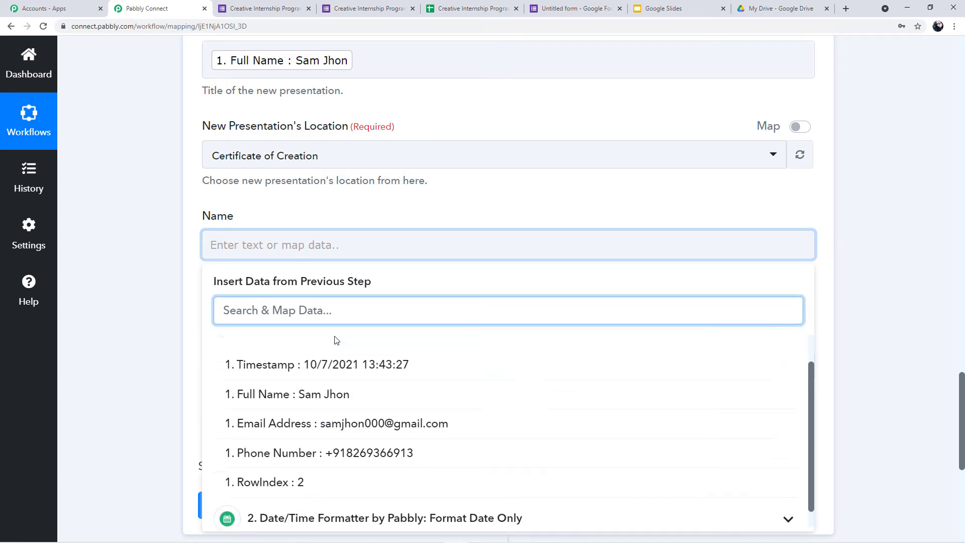
{"action": "left_click", "coordinate": [311, 380]}
{"action": "left_click", "coordinate": [176, 286]}
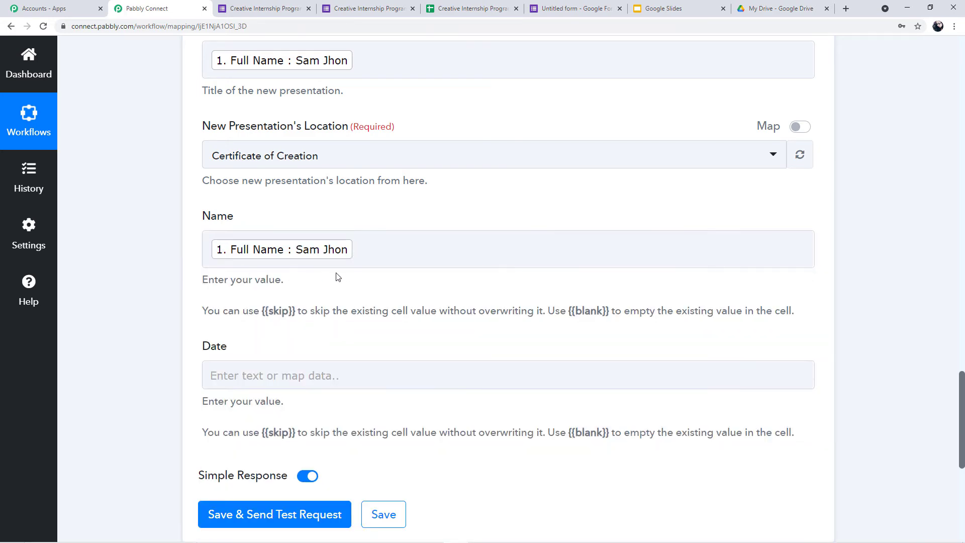
Step: Map the Date field to the Result value from the Date/Time Formatter step
{"action": "scroll", "coordinate": [352, 275], "scroll_direction": "down", "scroll_amount": 2}
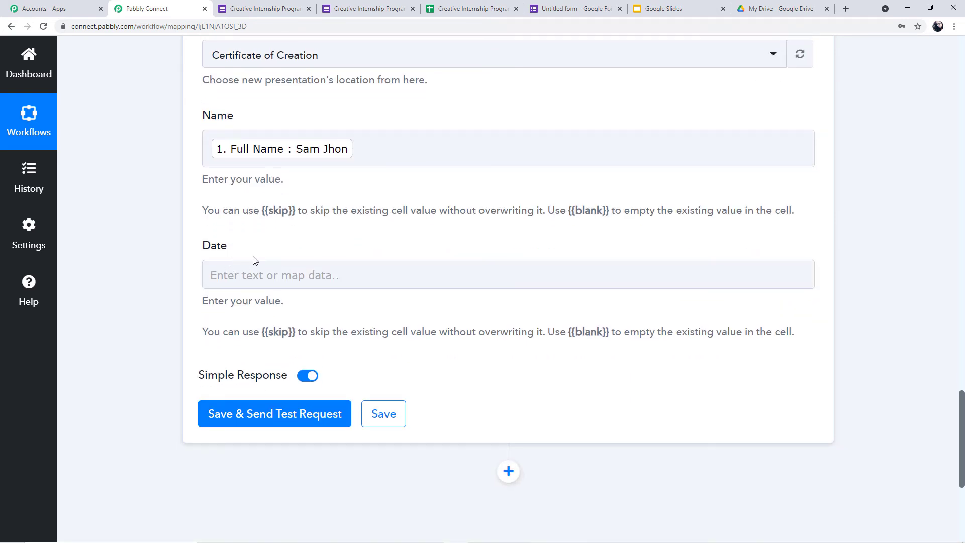
{"action": "left_click", "coordinate": [291, 278]}
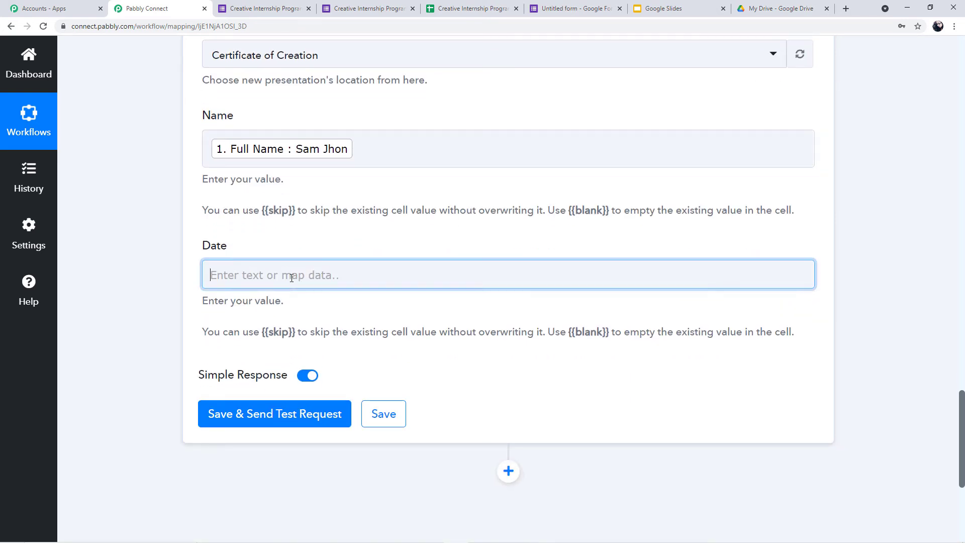
{"action": "scroll", "coordinate": [315, 296], "scroll_direction": "down", "scroll_amount": 2}
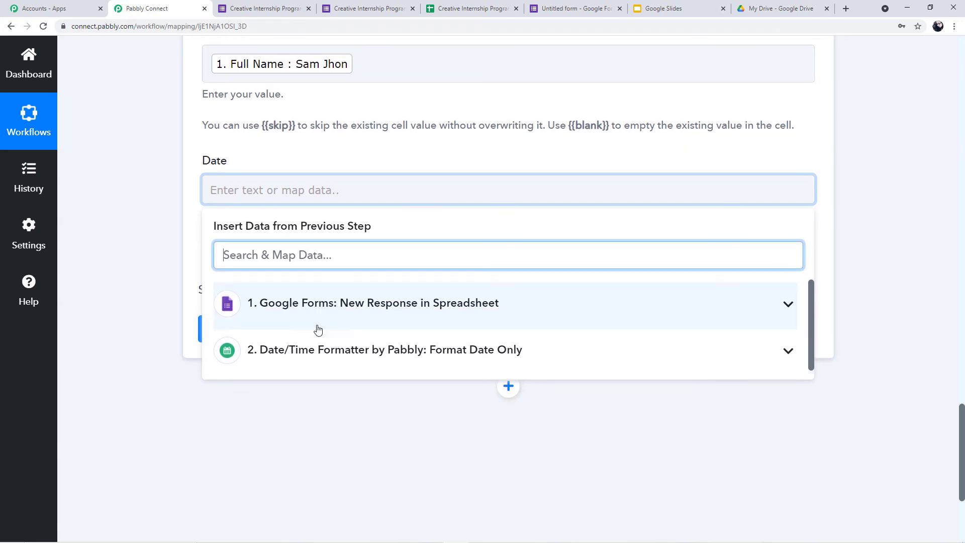
{"action": "left_click", "coordinate": [330, 346]}
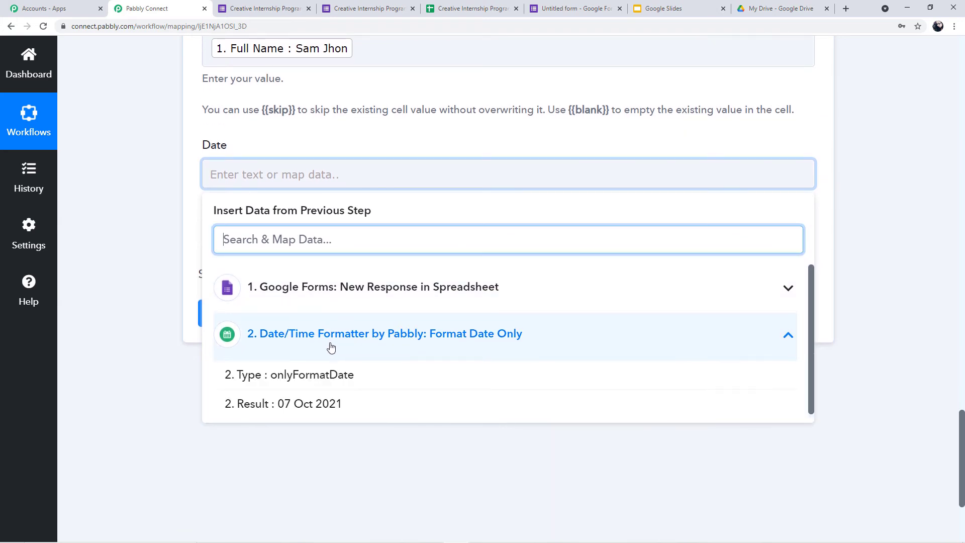
{"action": "left_click", "coordinate": [318, 405]}
{"action": "left_click", "coordinate": [169, 256]}
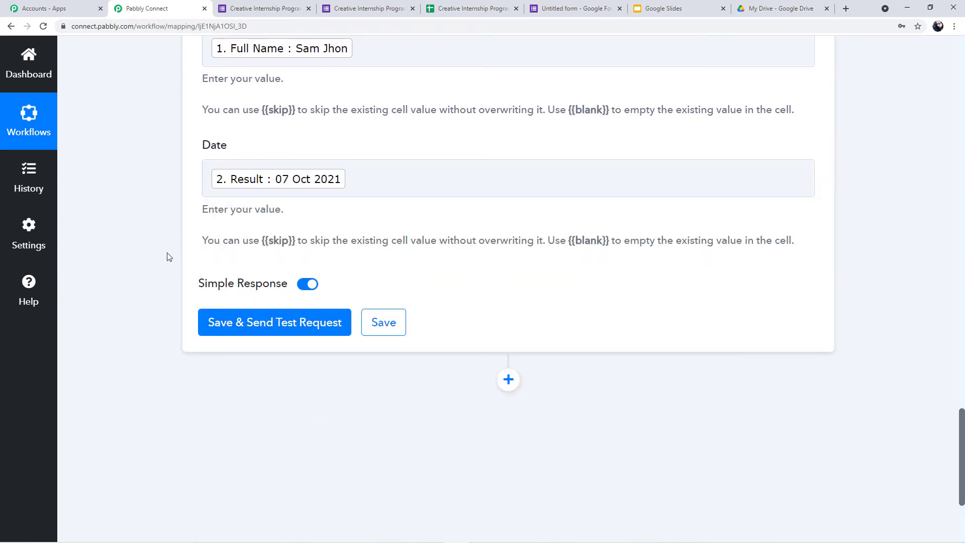
Step: Save the Google Slides action with a test request, review the response, and collapse the action
{"action": "left_click", "coordinate": [271, 326]}
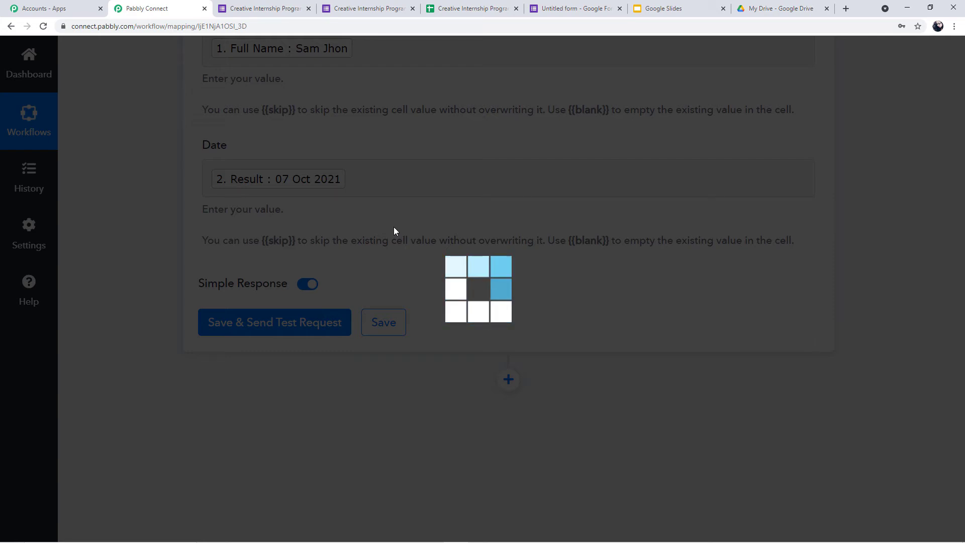
{"action": "scroll", "coordinate": [432, 325], "scroll_direction": "down", "scroll_amount": 1}
{"action": "scroll", "coordinate": [445, 327], "scroll_direction": "down", "scroll_amount": 1}
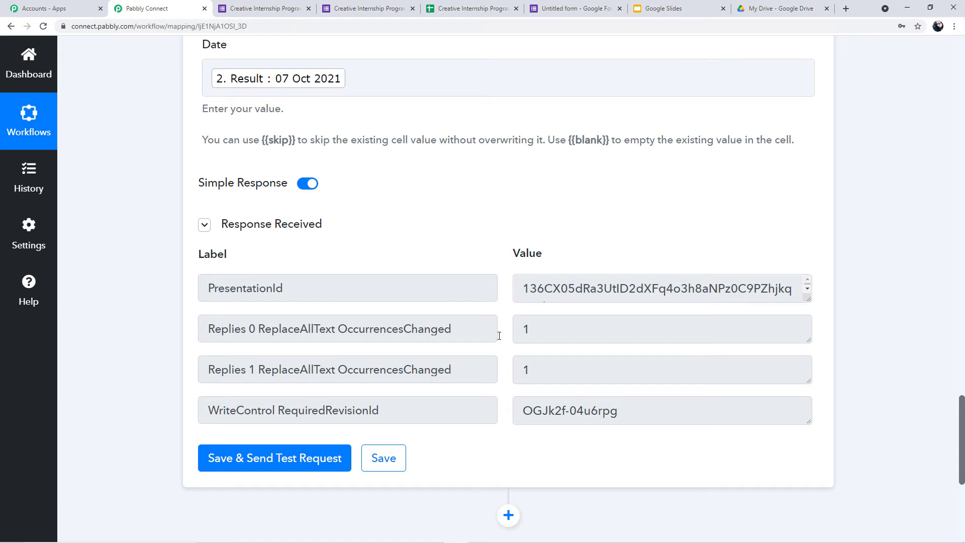
{"action": "scroll", "coordinate": [535, 368], "scroll_direction": "up", "scroll_amount": 2}
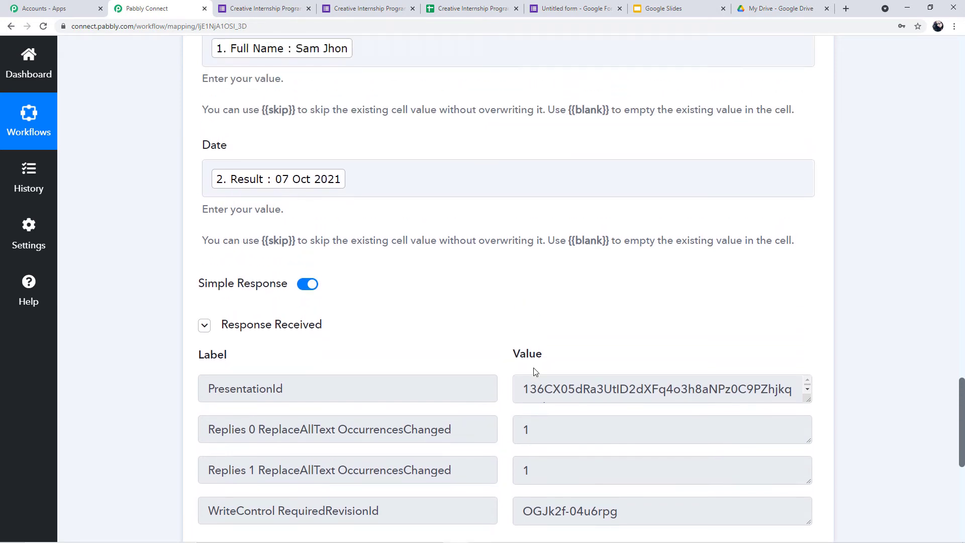
{"action": "scroll", "coordinate": [535, 372], "scroll_direction": "up", "scroll_amount": 9}
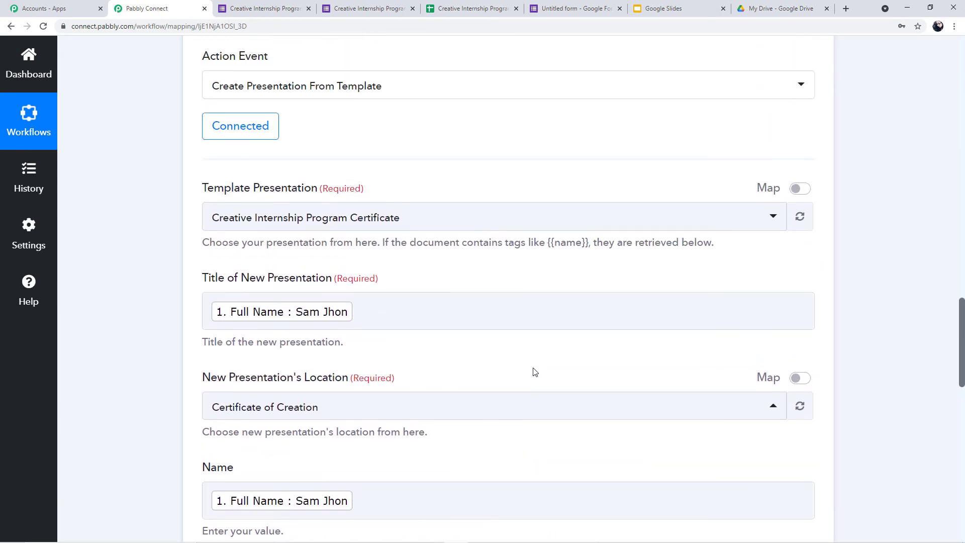
{"action": "scroll", "coordinate": [535, 371], "scroll_direction": "up", "scroll_amount": 4}
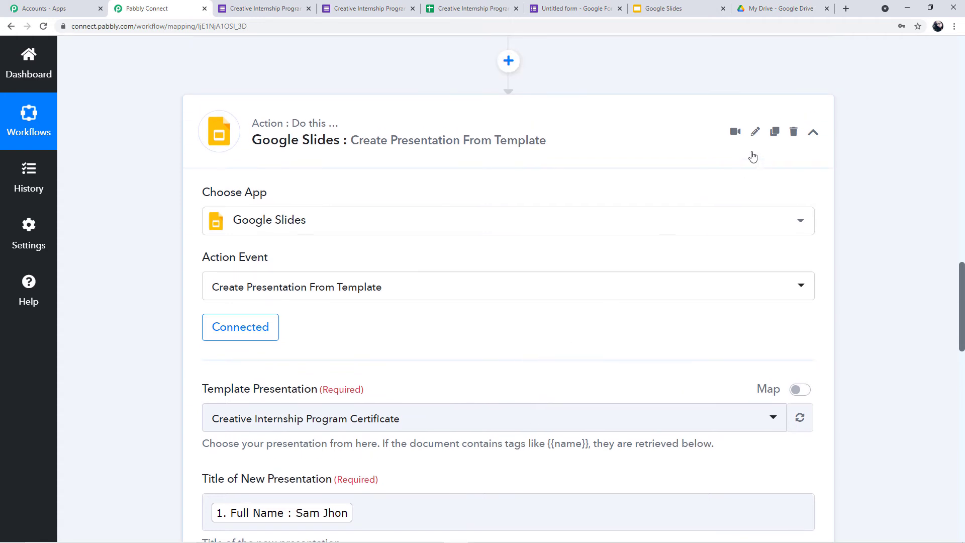
{"action": "left_click", "coordinate": [813, 132]}
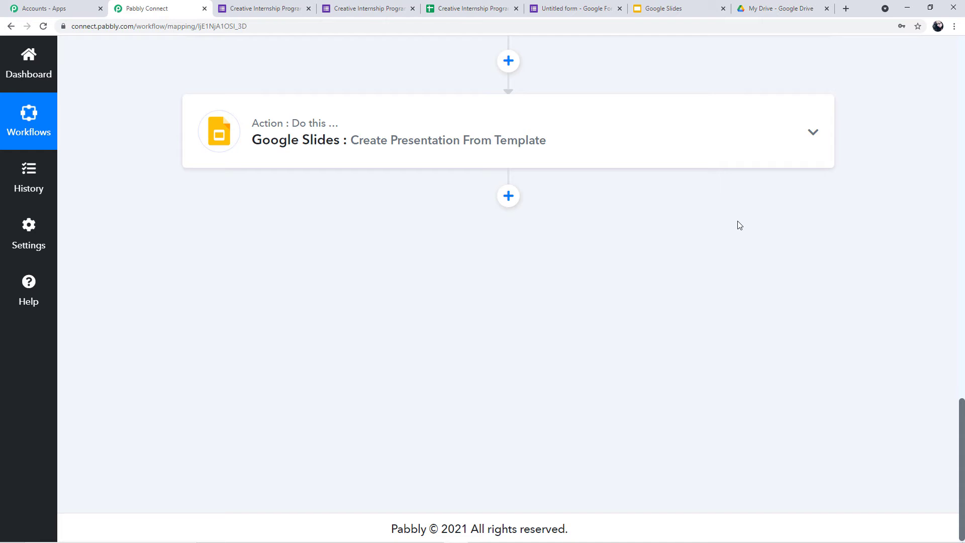
Step: Add a new action after the Google Slides step, search the apps for "drive", and choose Google Drive
{"action": "left_click", "coordinate": [507, 196]}
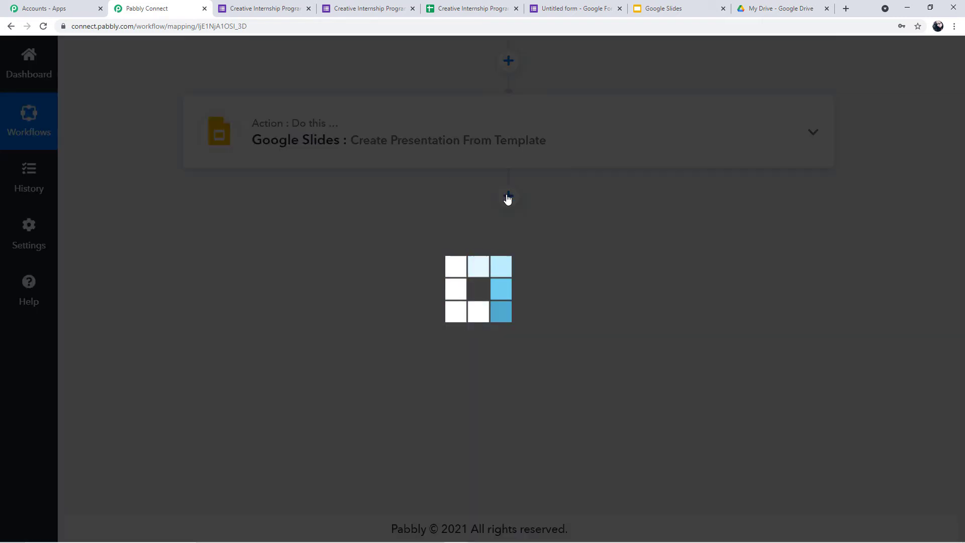
{"action": "scroll", "coordinate": [483, 222], "scroll_direction": "down", "scroll_amount": 2}
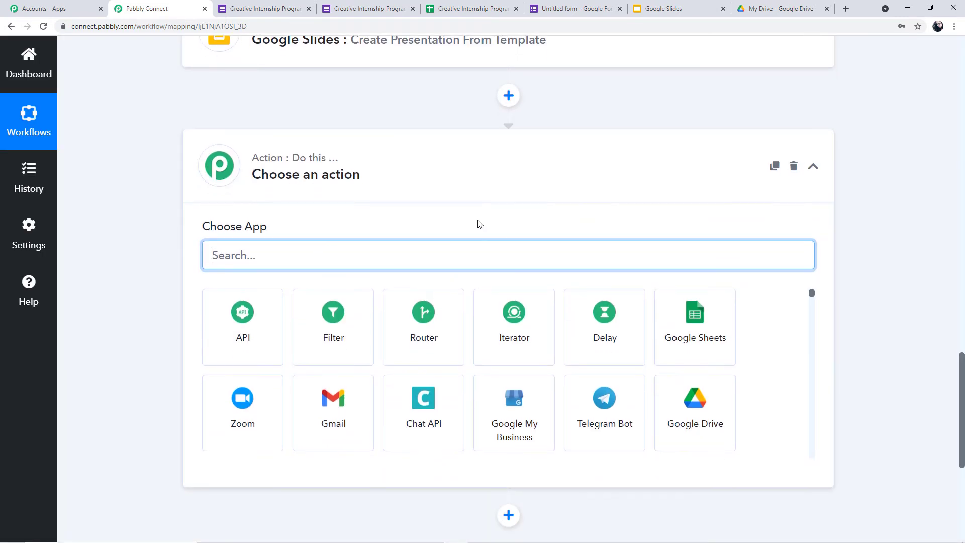
{"action": "type", "text": "drive"}
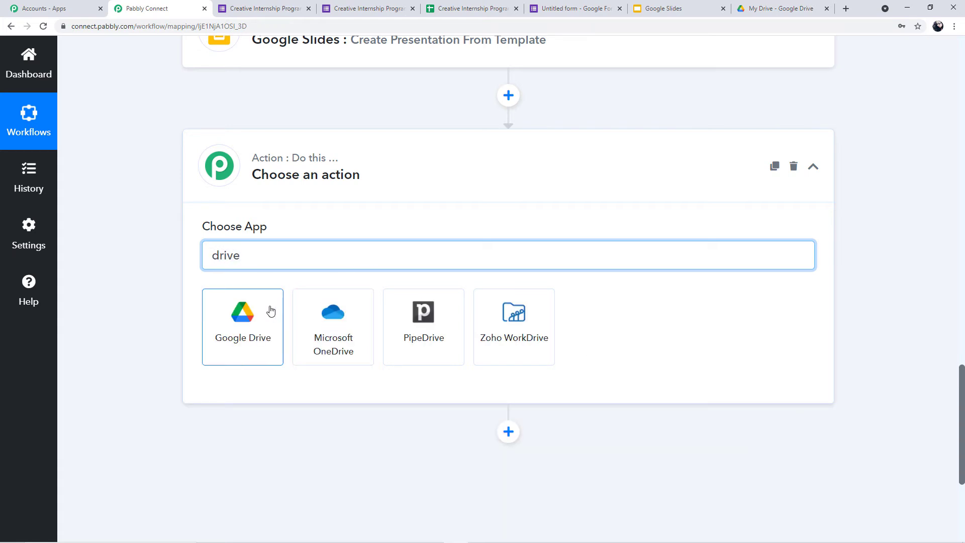
{"action": "left_click", "coordinate": [270, 311]}
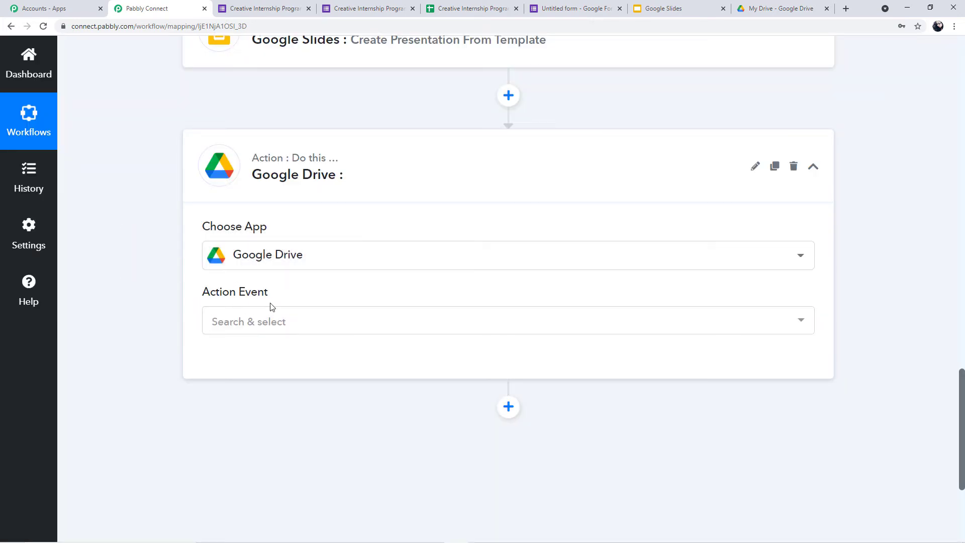
Step: Set the Google Drive action event to Share a File With Anyone and open its account connection settings
{"action": "left_click", "coordinate": [805, 326]}
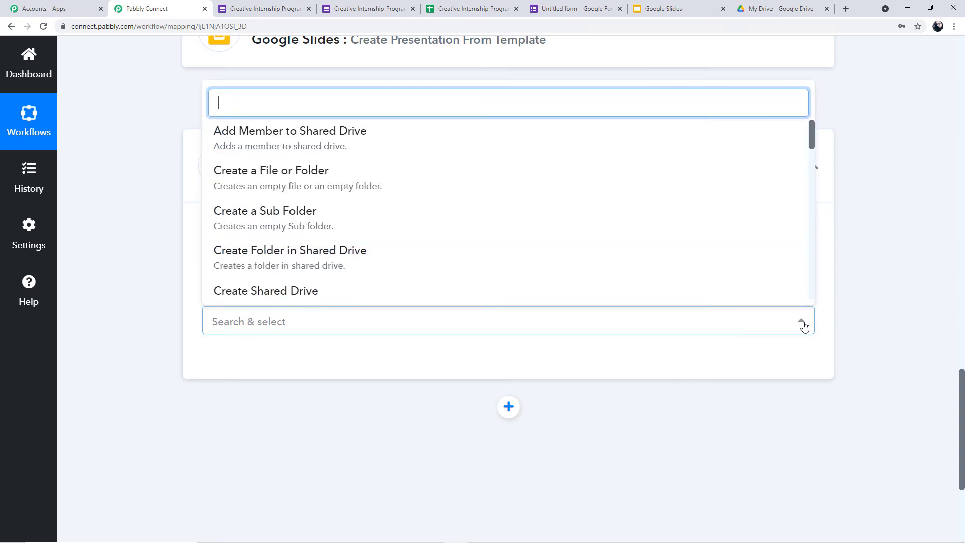
{"action": "scroll", "coordinate": [569, 181], "scroll_direction": "down", "scroll_amount": 1}
{"action": "scroll", "coordinate": [569, 181], "scroll_direction": "down", "scroll_amount": 8}
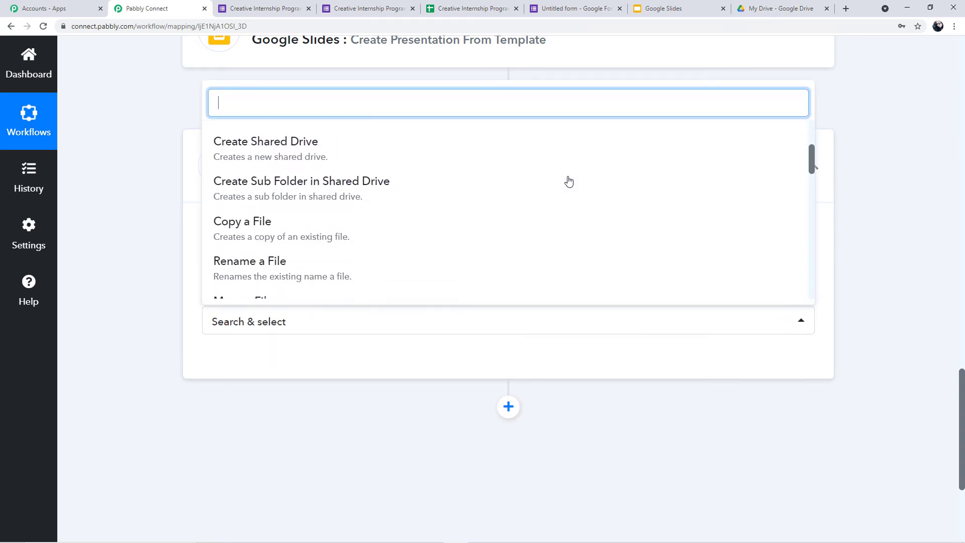
{"action": "scroll", "coordinate": [563, 182], "scroll_direction": "down", "scroll_amount": 1}
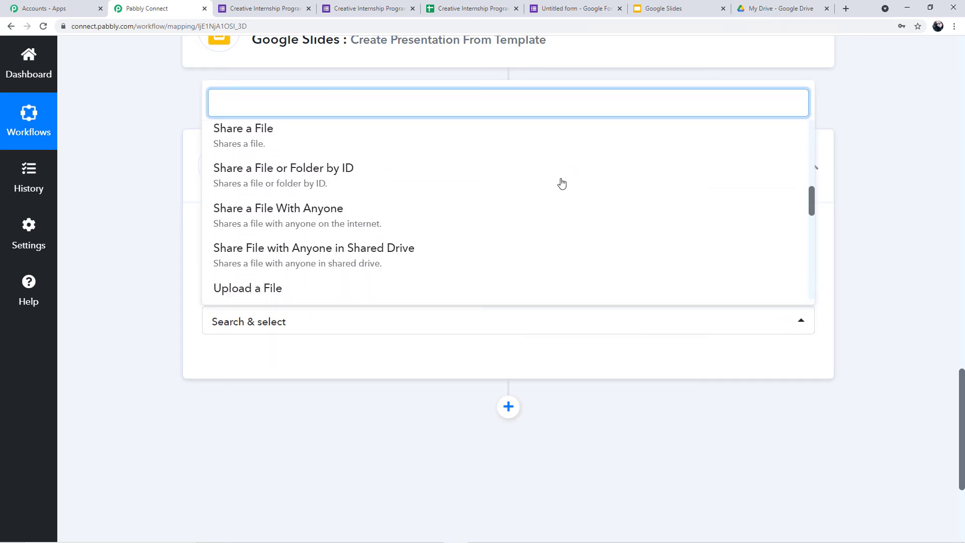
{"action": "left_click", "coordinate": [396, 214]}
{"action": "left_click", "coordinate": [241, 365]}
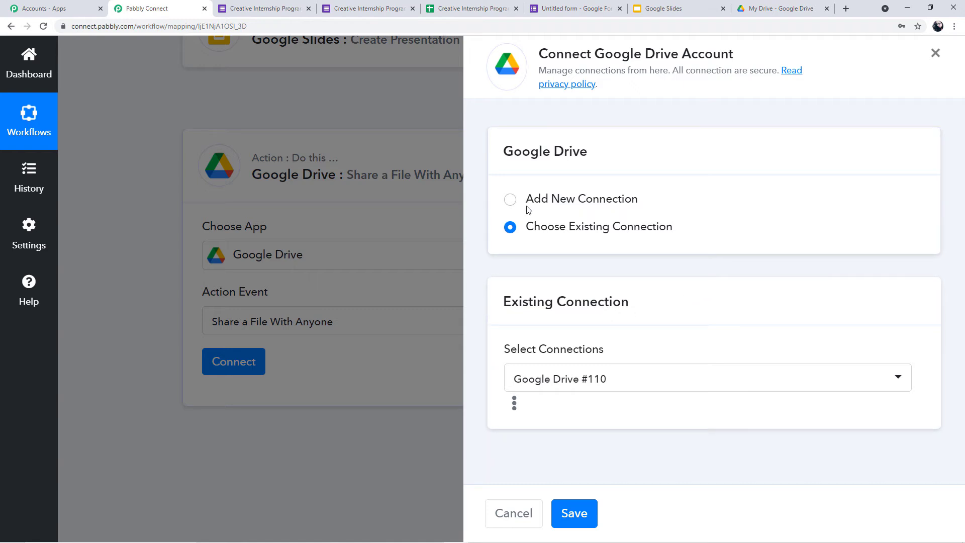
Step: Add a new Google Drive connection and authorize Pabbly Connect Drive to access the Google account
{"action": "left_click", "coordinate": [510, 200]}
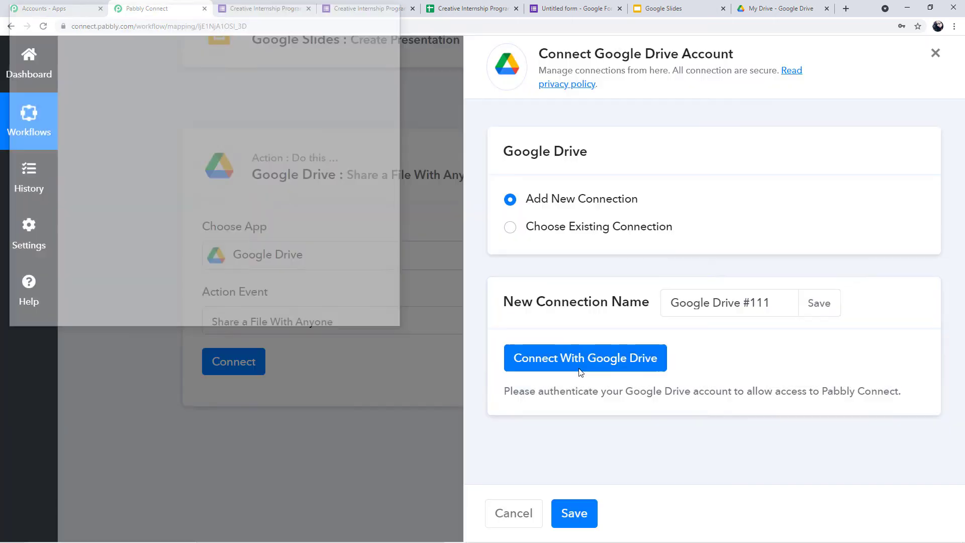
{"action": "left_click", "coordinate": [587, 371]}
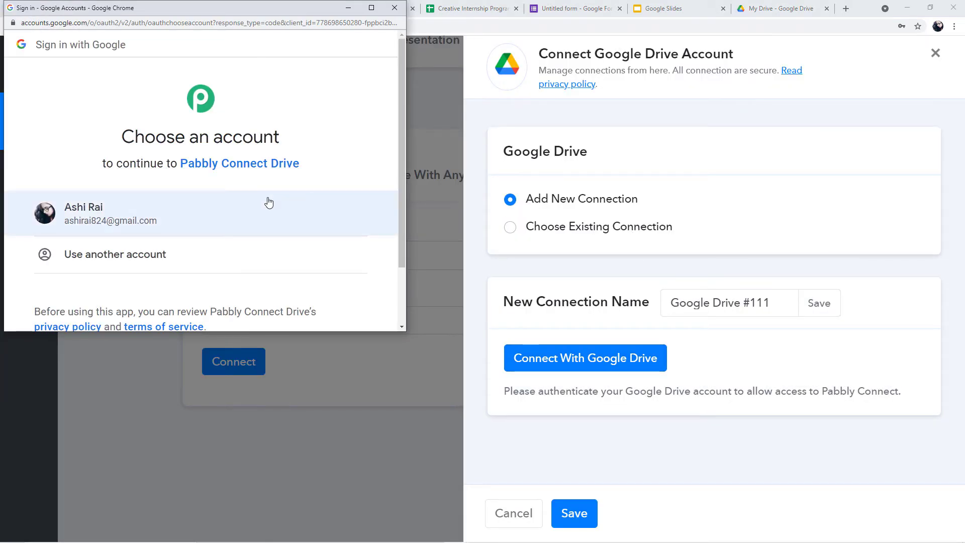
{"action": "left_click", "coordinate": [230, 212]}
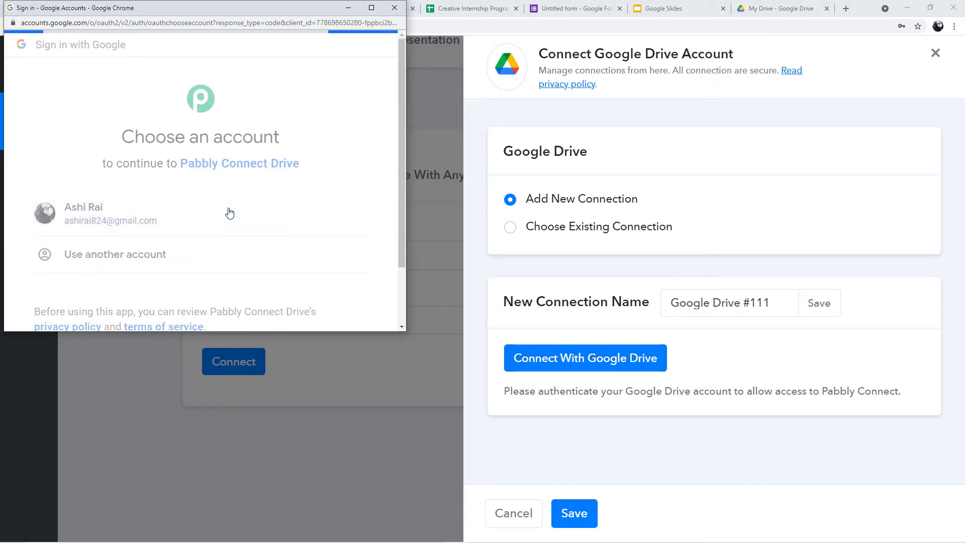
{"action": "scroll", "coordinate": [230, 212], "scroll_direction": "down", "scroll_amount": 3}
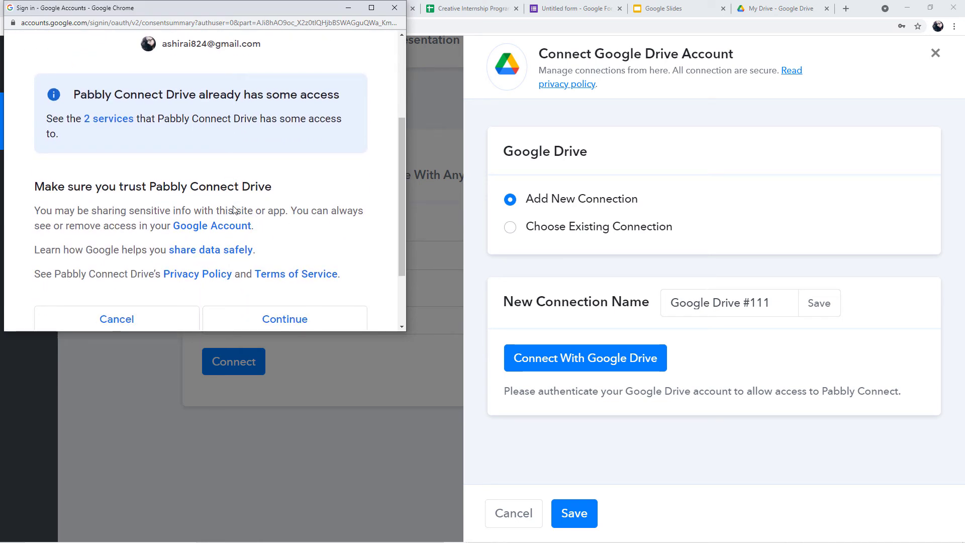
{"action": "scroll", "coordinate": [233, 210], "scroll_direction": "down", "scroll_amount": 1}
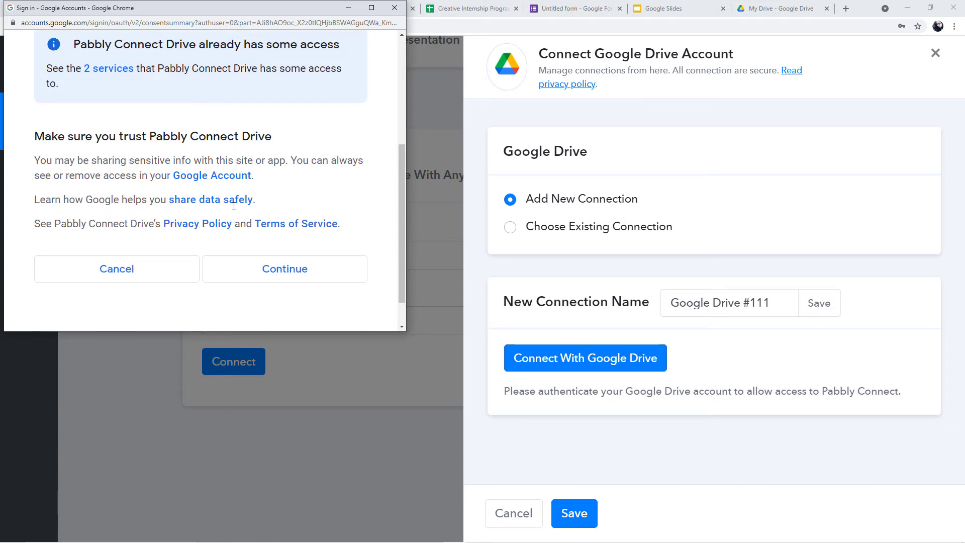
{"action": "left_click", "coordinate": [246, 271]}
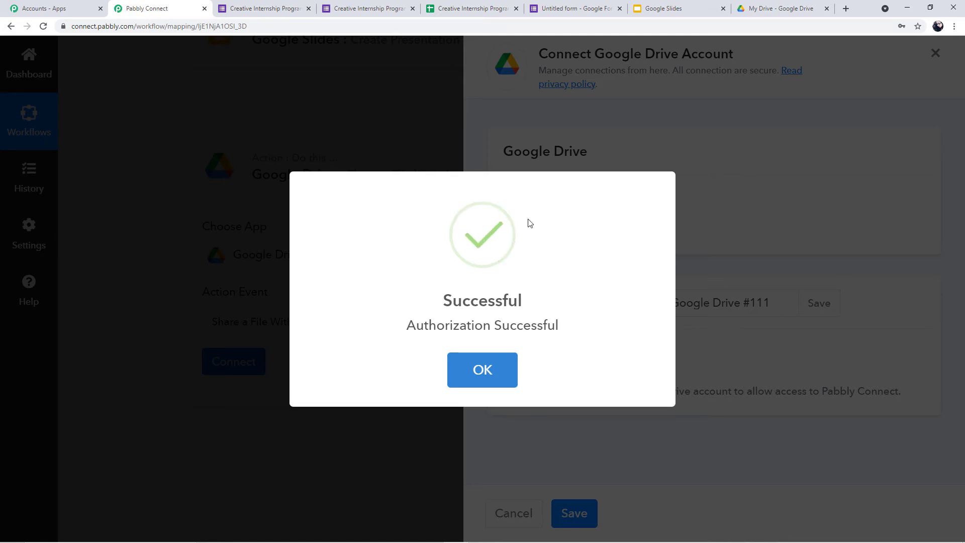
{"action": "scroll", "coordinate": [628, 312], "scroll_direction": "down", "scroll_amount": 2}
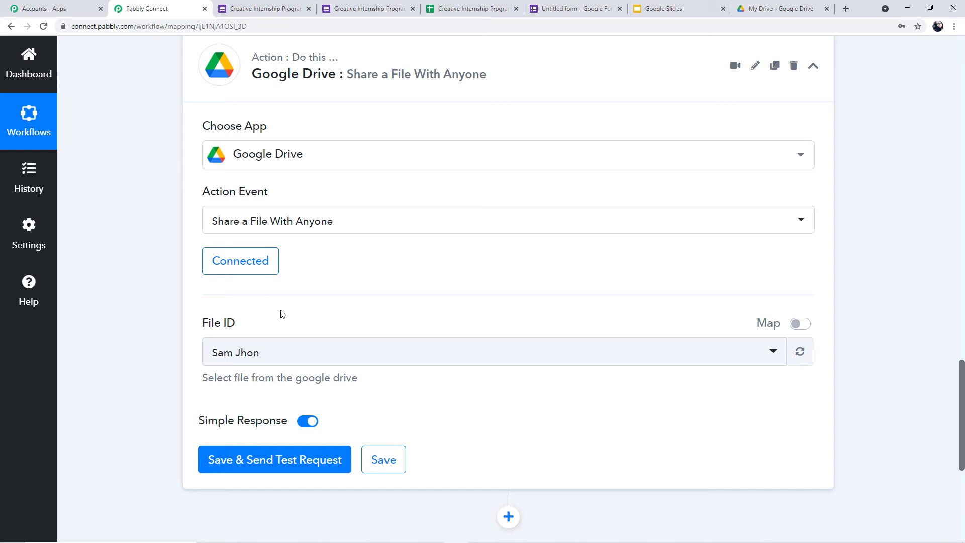
Step: Expand the Google Slides action and examine the full PresentationId value in its received response
{"action": "scroll", "coordinate": [349, 299], "scroll_direction": "up", "scroll_amount": 7}
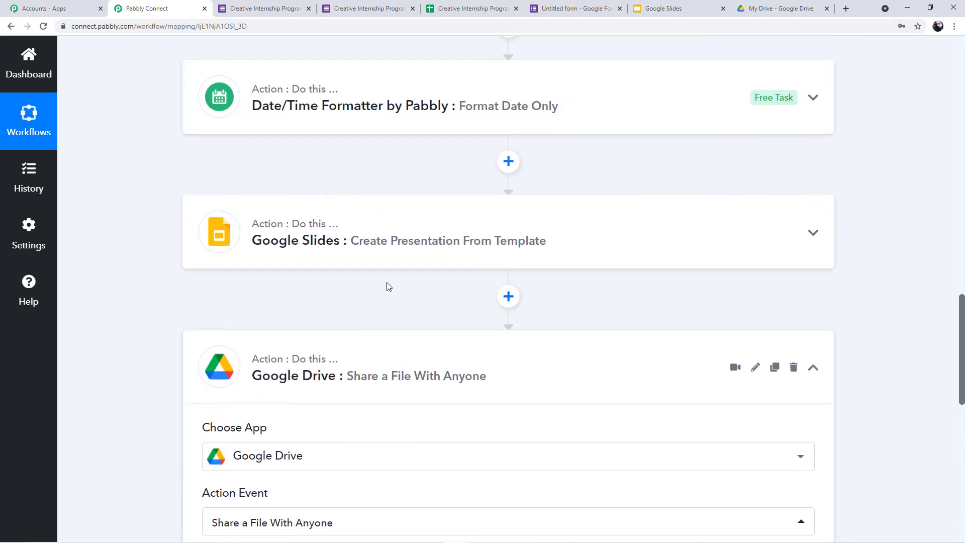
{"action": "left_click", "coordinate": [587, 267]}
{"action": "scroll", "coordinate": [589, 268], "scroll_direction": "down", "scroll_amount": 13}
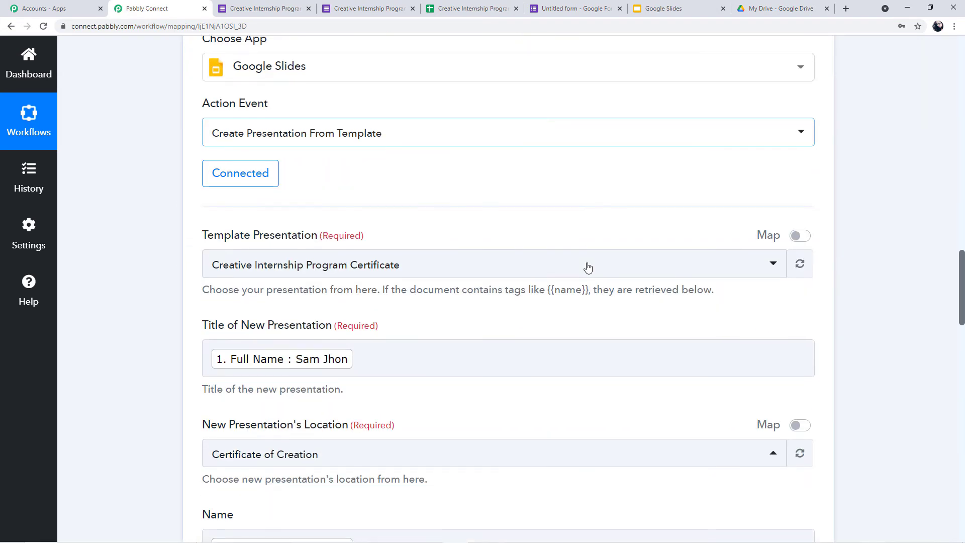
{"action": "scroll", "coordinate": [588, 267], "scroll_direction": "down", "scroll_amount": 5}
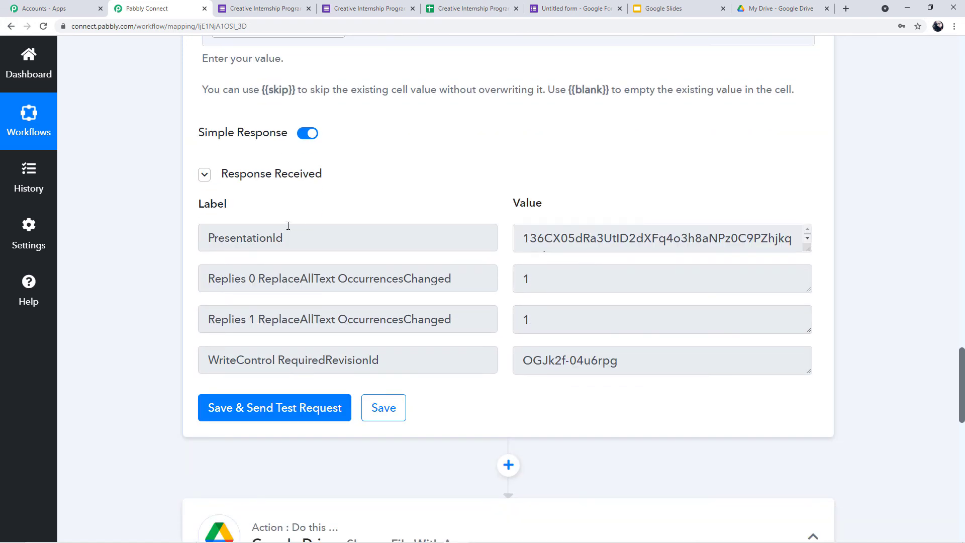
{"action": "left_click_drag", "start_coordinate": [288, 226], "coordinate": [188, 232]}
{"action": "left_click", "coordinate": [803, 246]}
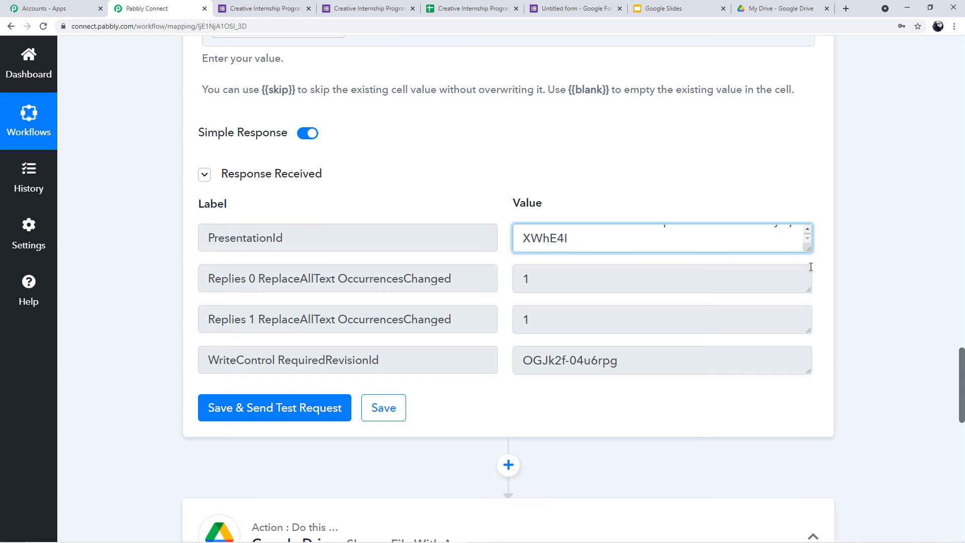
{"action": "key", "text": "ctrl+a"}
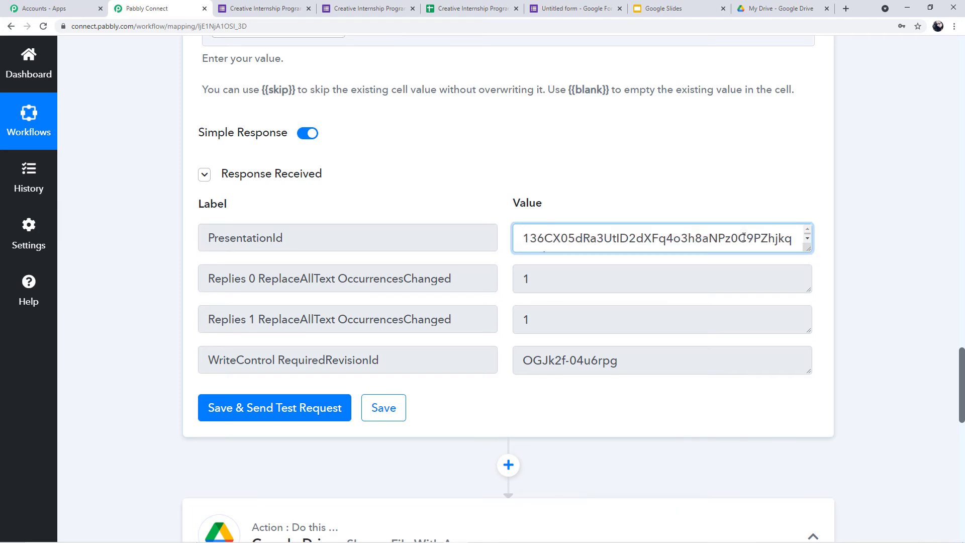
{"action": "left_click", "coordinate": [796, 240]}
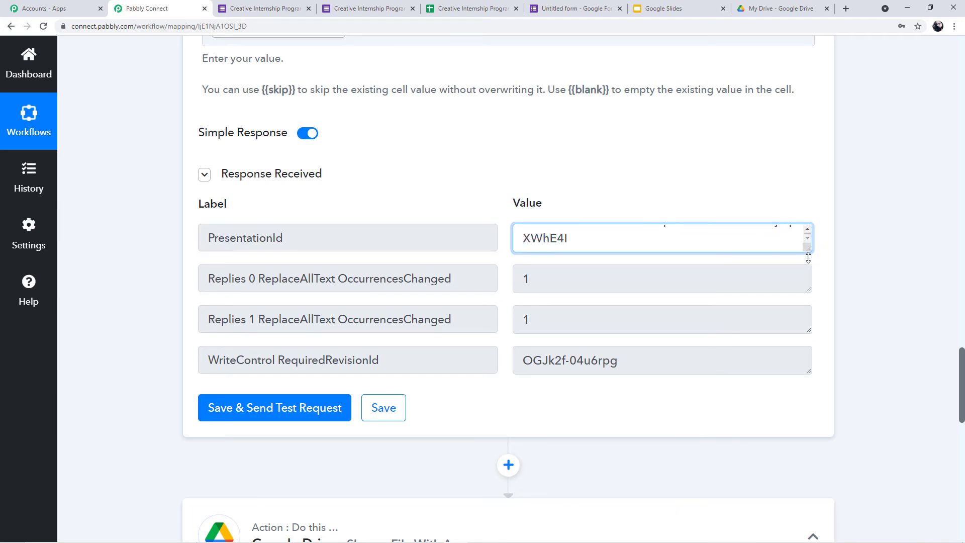
{"action": "left_click_drag", "start_coordinate": [808, 257], "coordinate": [800, 282]}
{"action": "left_click_drag", "start_coordinate": [609, 254], "coordinate": [514, 229]}
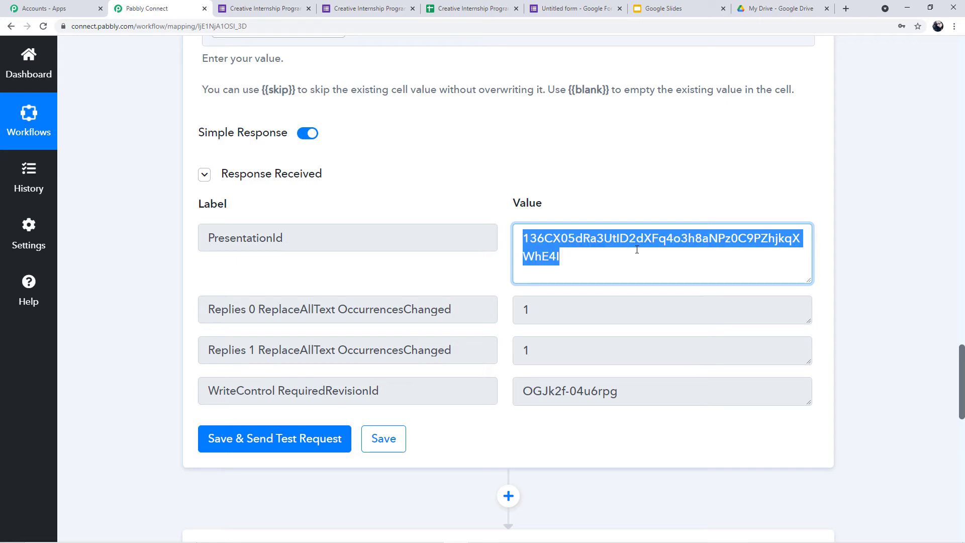
Step: Enable mapping for the Google Drive action's File ID and replace its value with the PresentationId from the Google Slides step
{"action": "scroll", "coordinate": [808, 280], "scroll_direction": "down", "scroll_amount": 10}
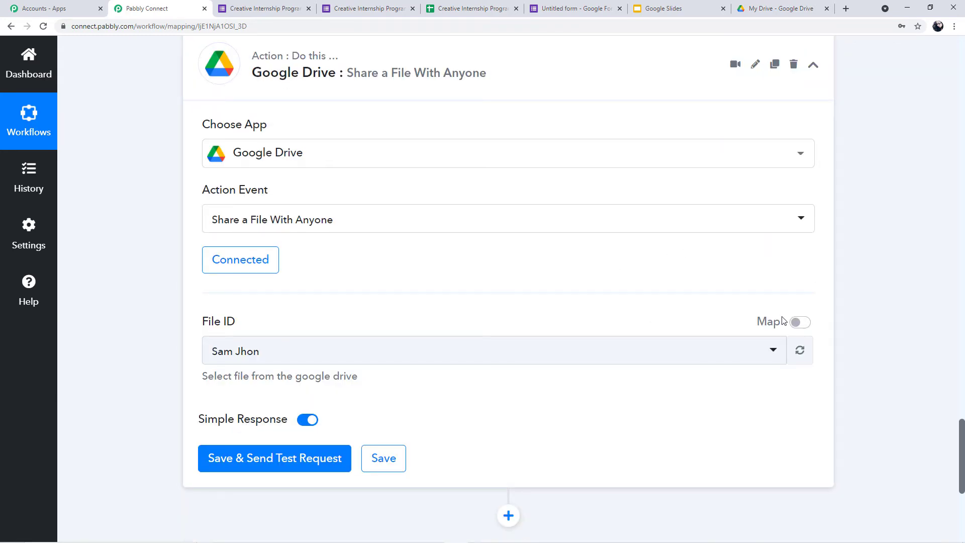
{"action": "left_click", "coordinate": [799, 322]}
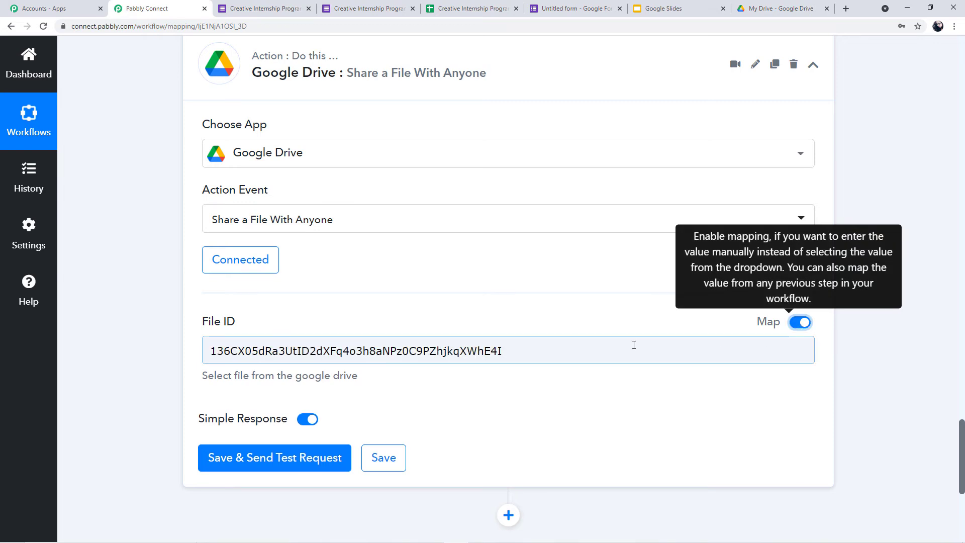
{"action": "triple_click", "coordinate": [693, 347]}
{"action": "key", "text": "BackSpace"}
{"action": "scroll", "coordinate": [370, 323], "scroll_direction": "down", "scroll_amount": 3}
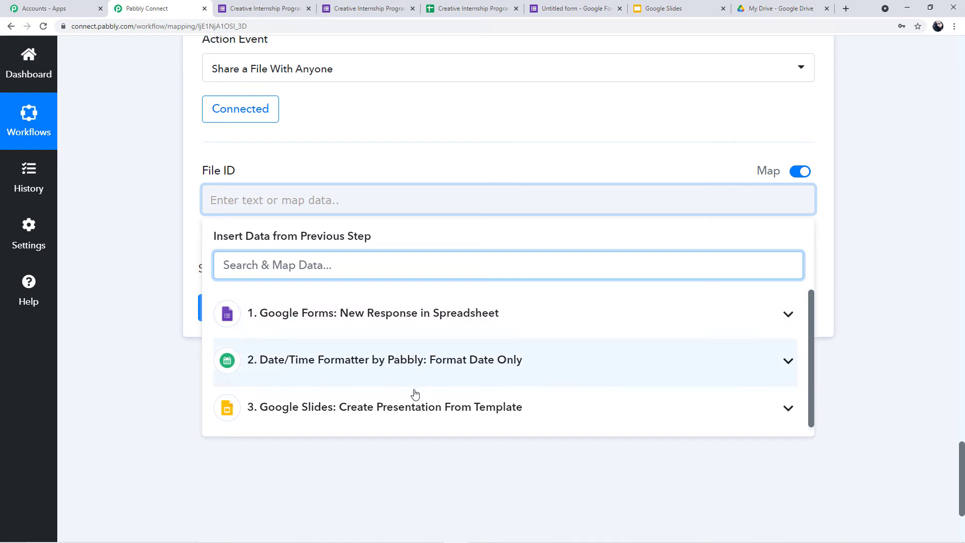
{"action": "left_click", "coordinate": [421, 410]}
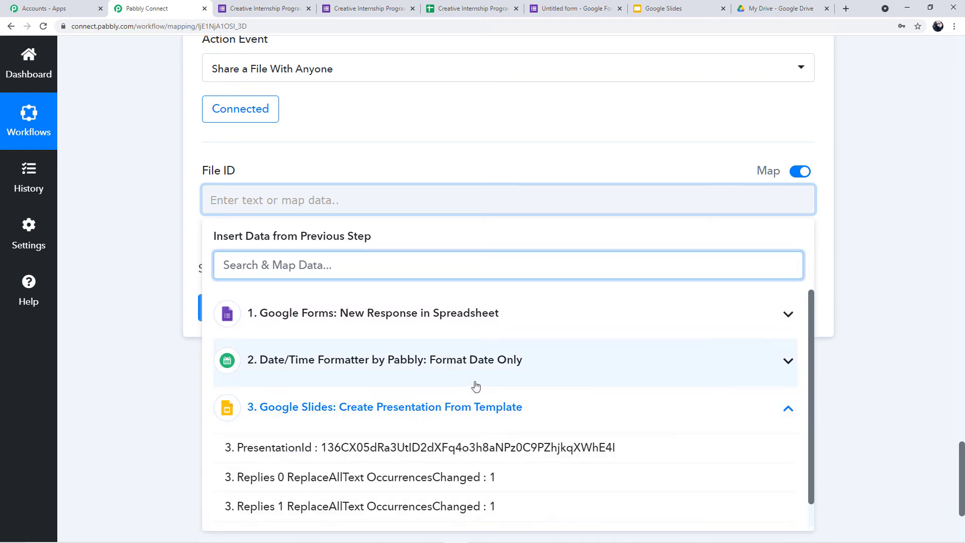
{"action": "scroll", "coordinate": [312, 382], "scroll_direction": "down", "scroll_amount": 1}
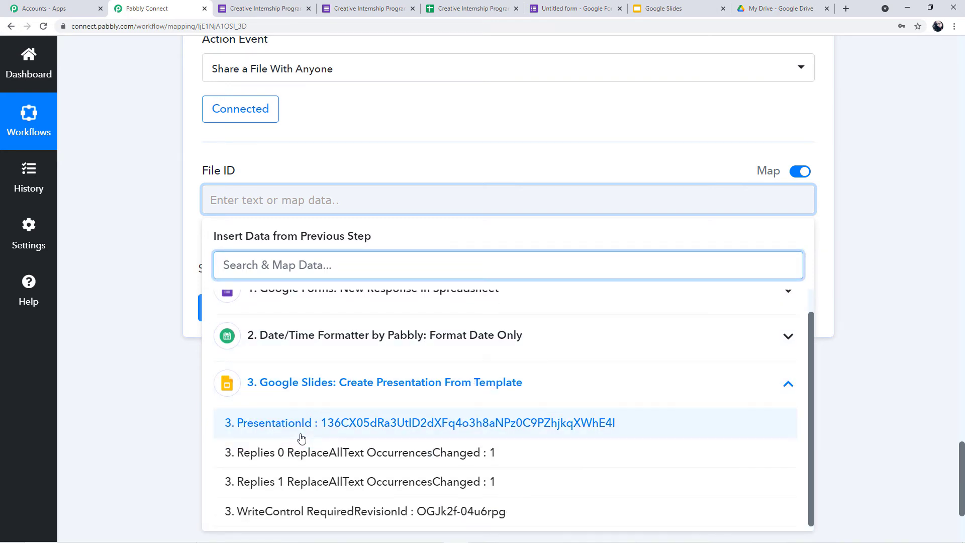
{"action": "left_click", "coordinate": [378, 433]}
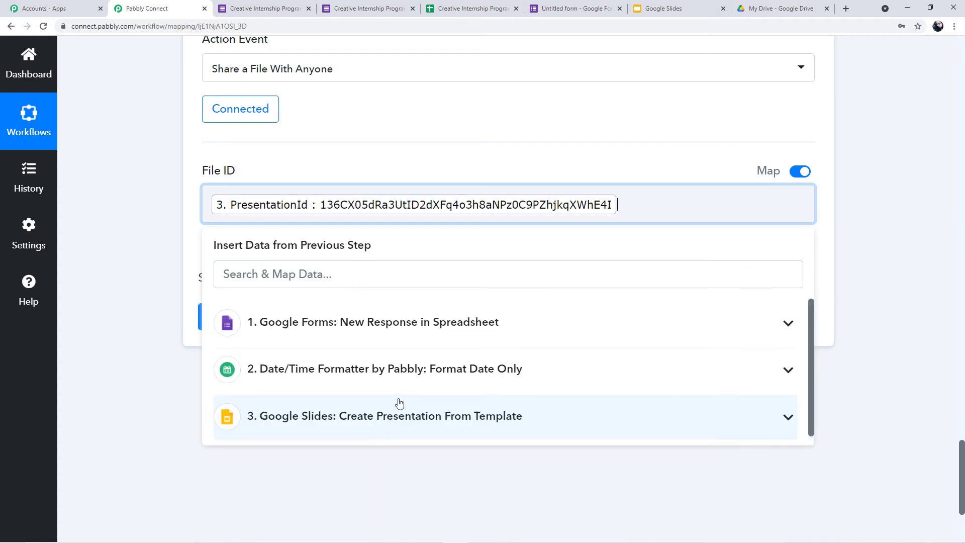
{"action": "left_click", "coordinate": [168, 242]}
Step: Save the Google Drive action with a test request, and collapse it after reviewing the sharing and export links in the response
{"action": "left_click", "coordinate": [274, 316]}
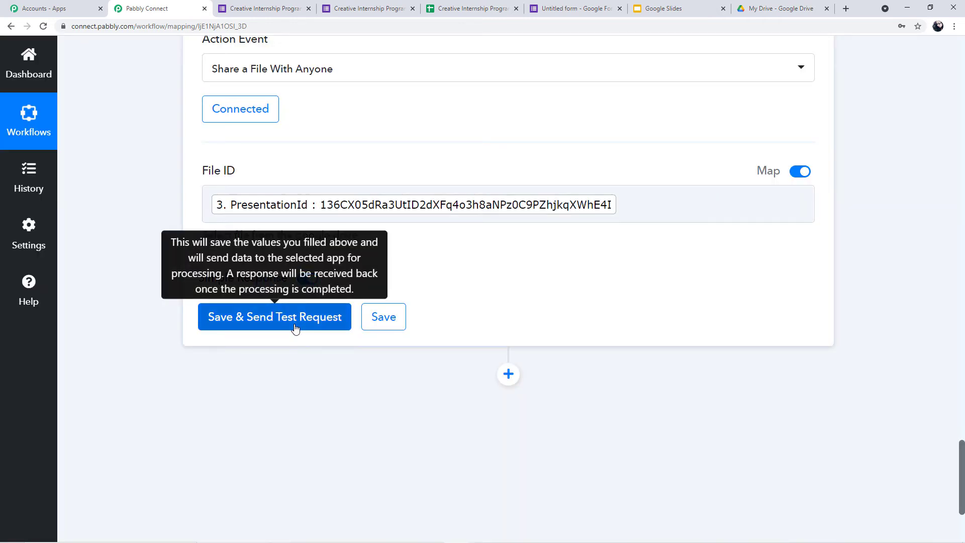
{"action": "left_click", "coordinate": [295, 327]}
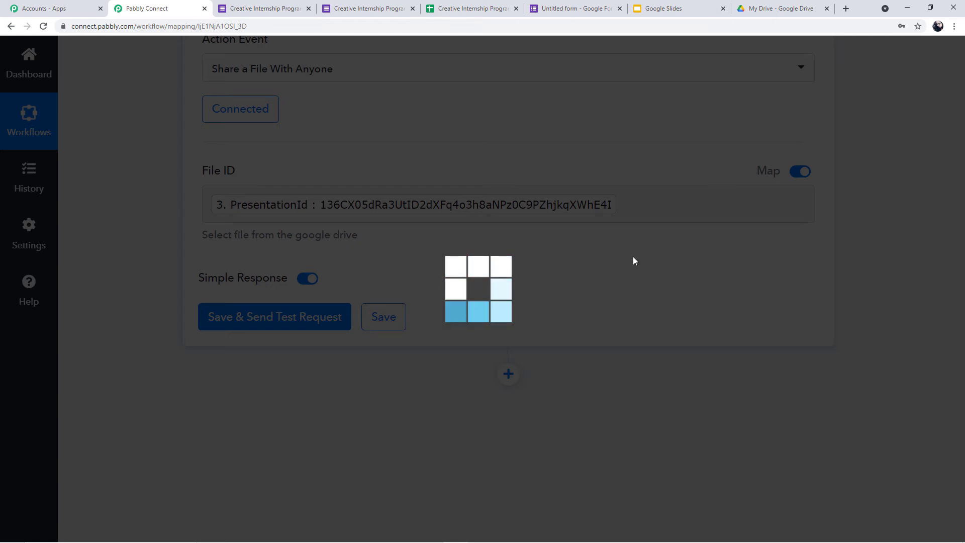
{"action": "scroll", "coordinate": [632, 260], "scroll_direction": "down", "scroll_amount": 5}
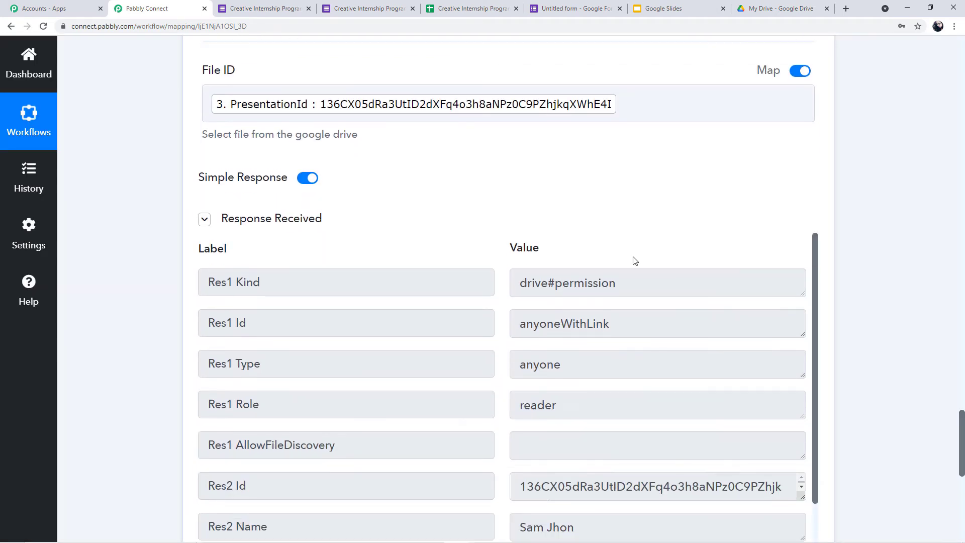
{"action": "scroll", "coordinate": [628, 272], "scroll_direction": "down", "scroll_amount": 2}
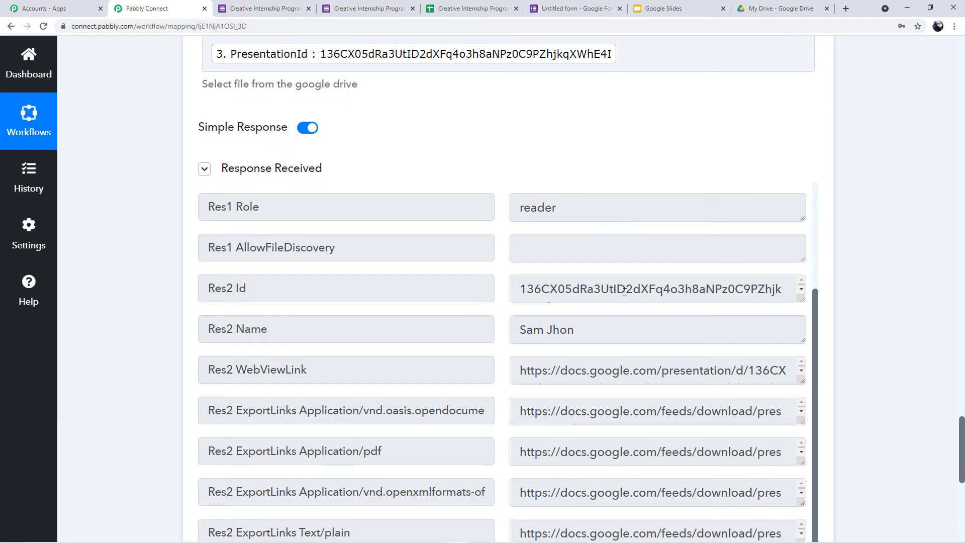
{"action": "scroll", "coordinate": [625, 293], "scroll_direction": "down", "scroll_amount": 2}
{"action": "scroll", "coordinate": [625, 311], "scroll_direction": "down", "scroll_amount": 2}
{"action": "scroll", "coordinate": [625, 322], "scroll_direction": "down", "scroll_amount": 2}
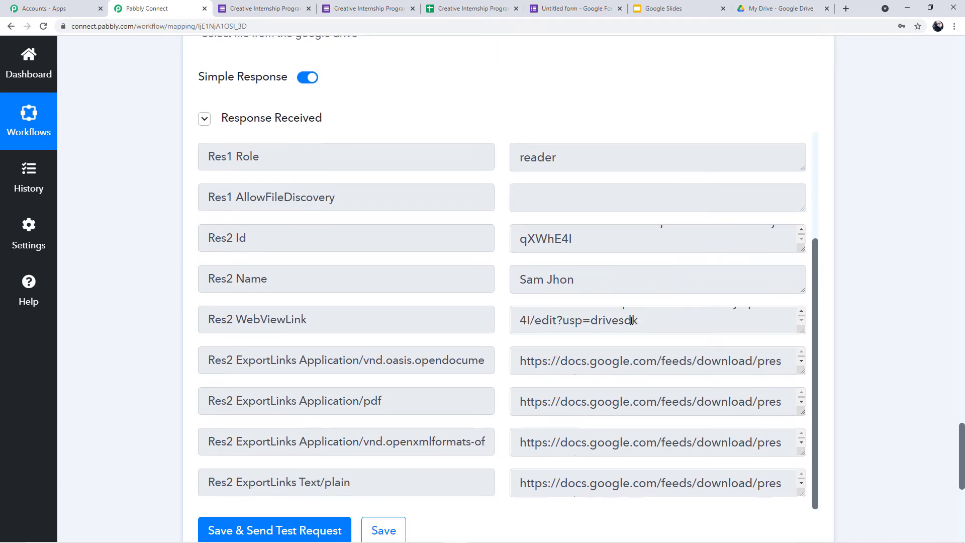
{"action": "scroll", "coordinate": [632, 321], "scroll_direction": "down", "scroll_amount": 1}
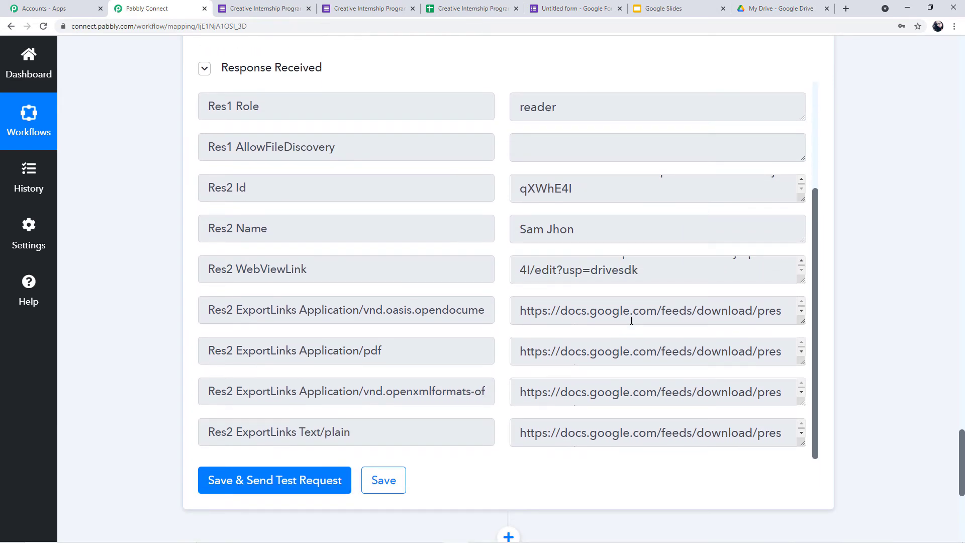
{"action": "scroll", "coordinate": [631, 321], "scroll_direction": "up", "scroll_amount": 3}
{"action": "scroll", "coordinate": [850, 267], "scroll_direction": "up", "scroll_amount": 8}
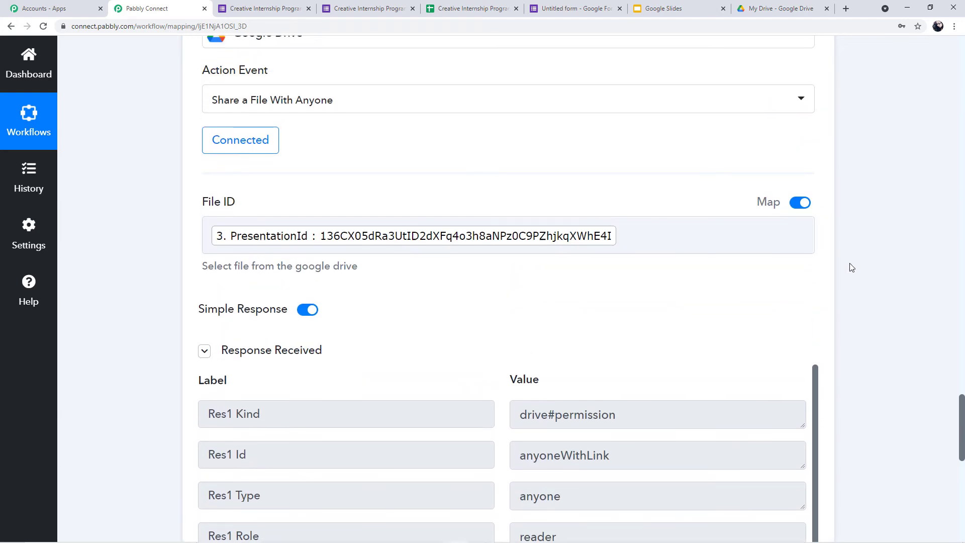
{"action": "scroll", "coordinate": [851, 267], "scroll_direction": "up", "scroll_amount": 2}
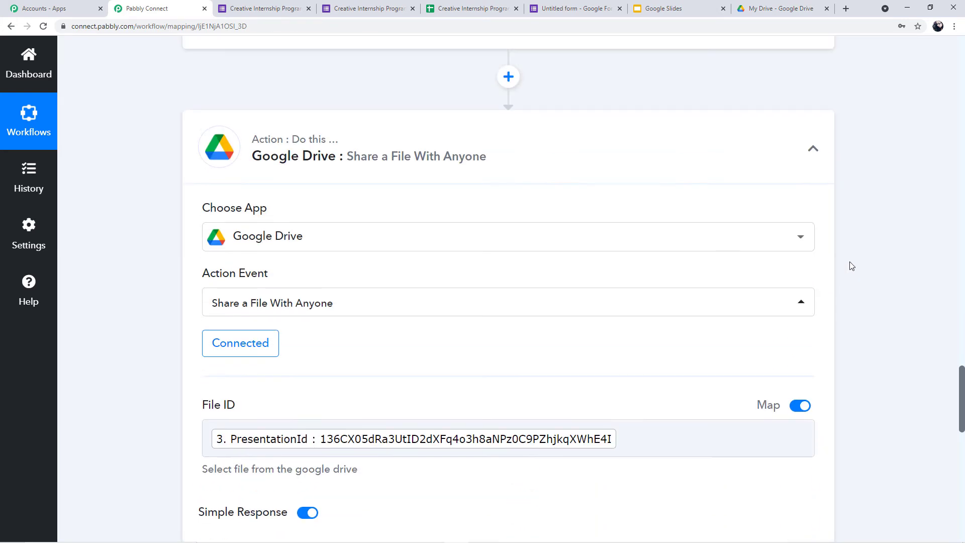
{"action": "left_click", "coordinate": [811, 149]}
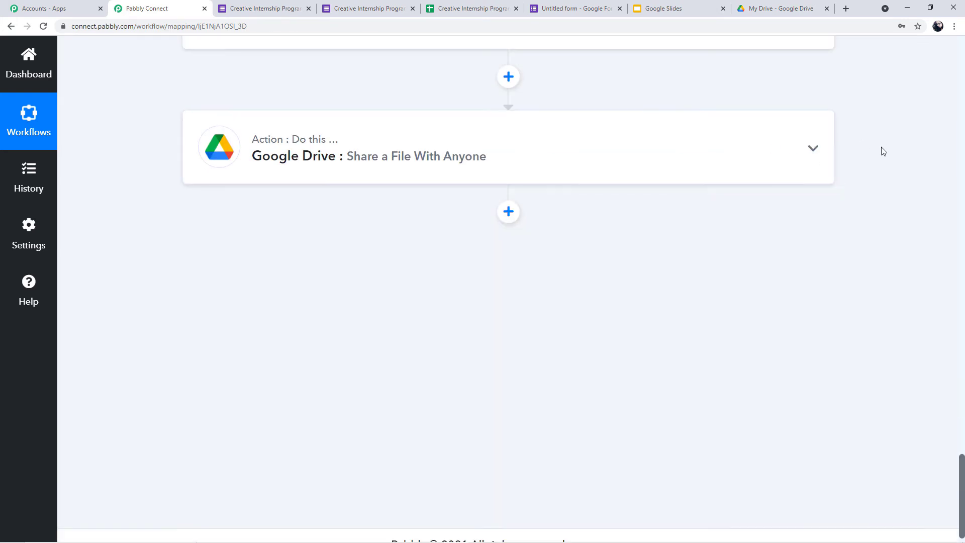
Step: Add an action step after the Google Drive action and choose WhatsApp by 360Dialog as its app
{"action": "scroll", "coordinate": [884, 151], "scroll_direction": "up", "scroll_amount": 1}
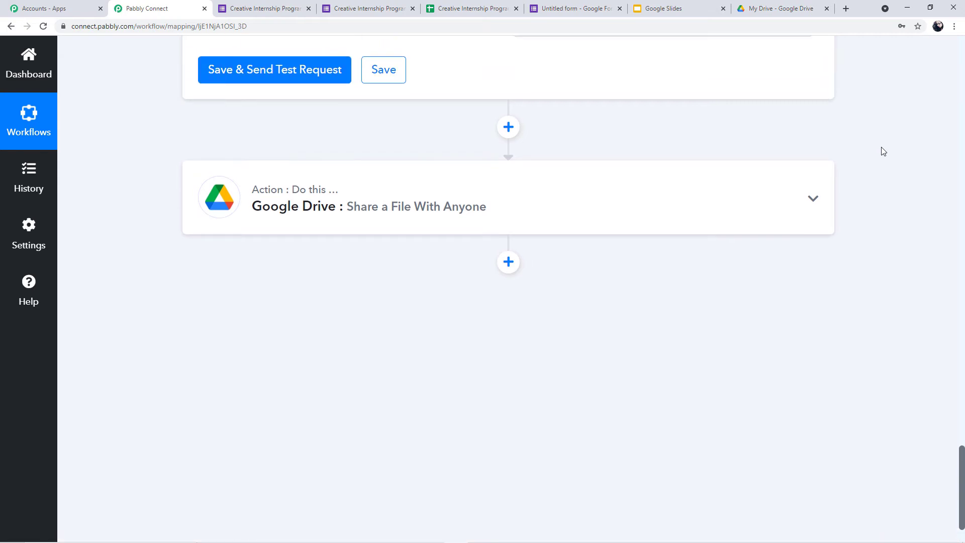
{"action": "scroll", "coordinate": [883, 151], "scroll_direction": "up", "scroll_amount": 2}
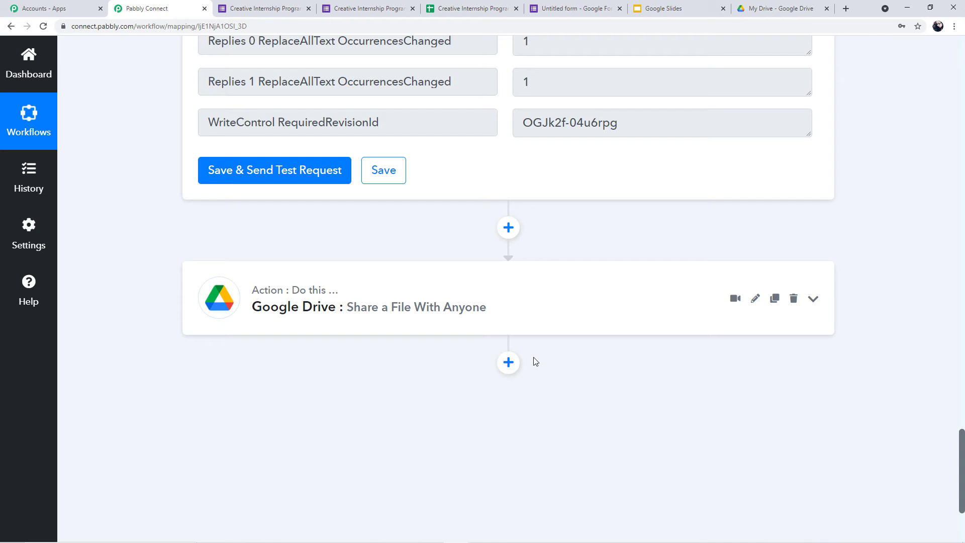
{"action": "left_click", "coordinate": [509, 362]}
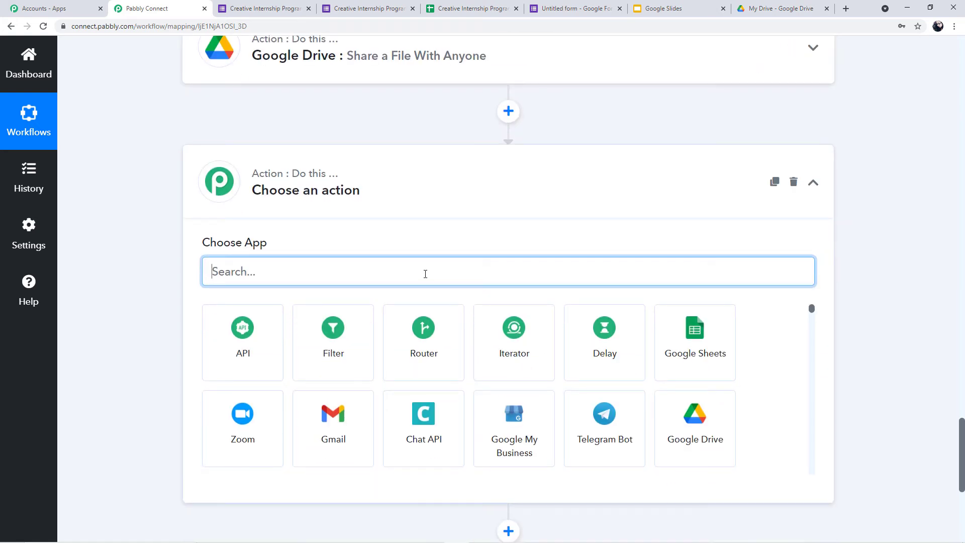
{"action": "type", "text": "360"}
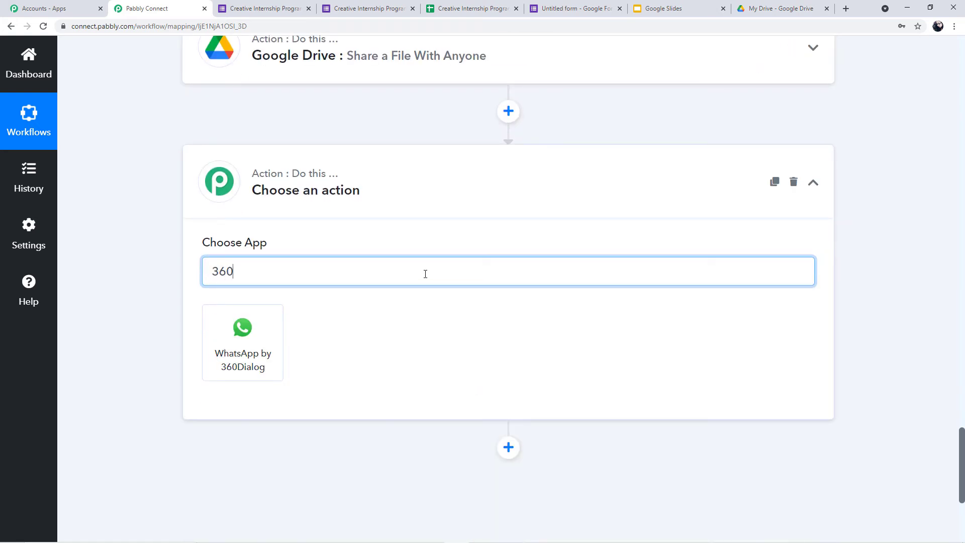
{"action": "left_click", "coordinate": [267, 337]}
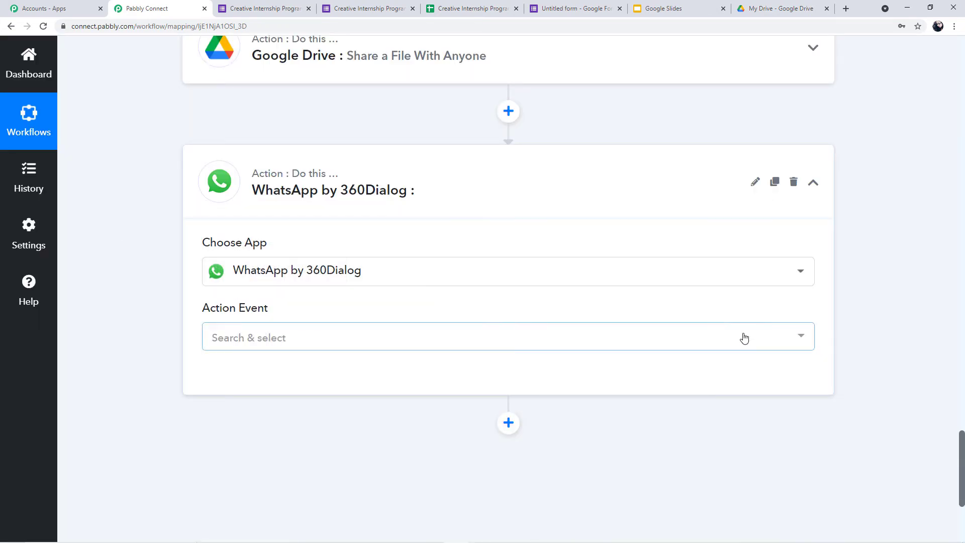
Step: Set the WhatsApp by 360Dialog action event to Send Template Message
{"action": "left_click", "coordinate": [798, 337]}
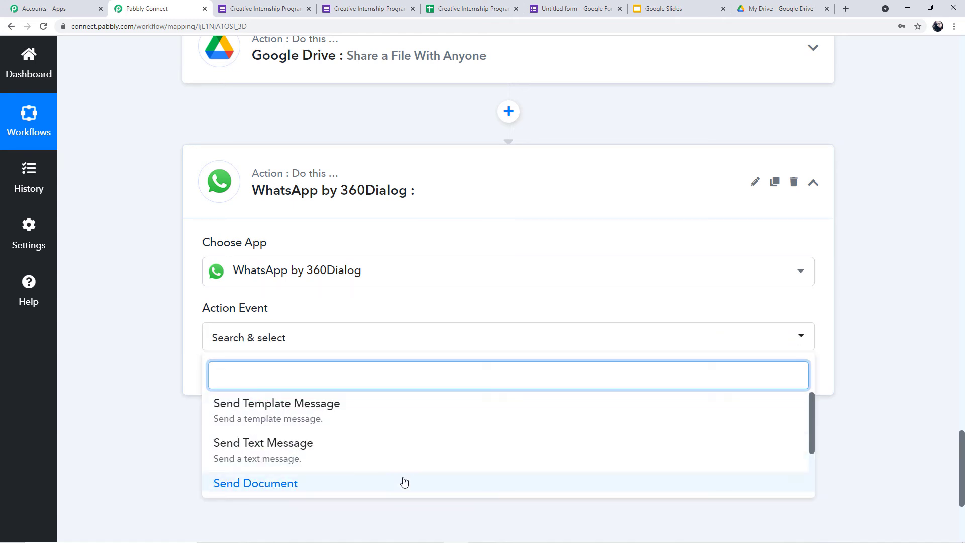
{"action": "scroll", "coordinate": [437, 416], "scroll_direction": "down", "scroll_amount": 2}
{"action": "scroll", "coordinate": [438, 416], "scroll_direction": "up", "scroll_amount": 2}
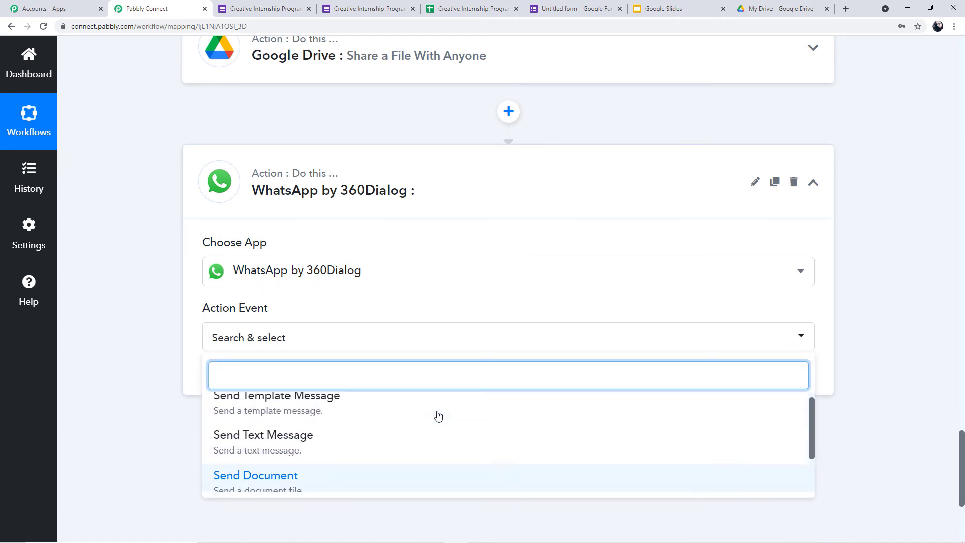
{"action": "left_click", "coordinate": [327, 419]}
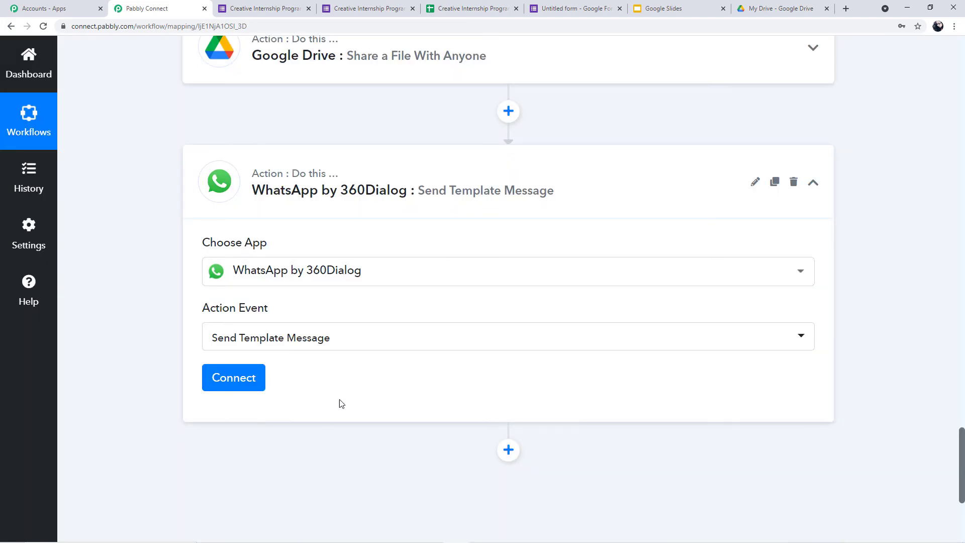
Step: Start a new WhatsApp by 360Dialog connection and read the instructions for its API Key and Domain
{"action": "left_click", "coordinate": [244, 384]}
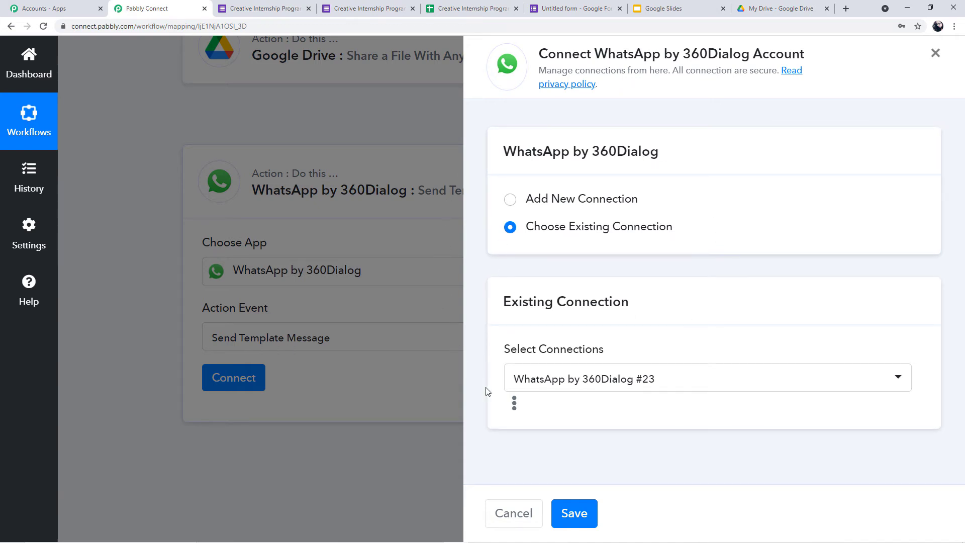
{"action": "left_click", "coordinate": [511, 200]}
{"action": "scroll", "coordinate": [561, 292], "scroll_direction": "down", "scroll_amount": 2}
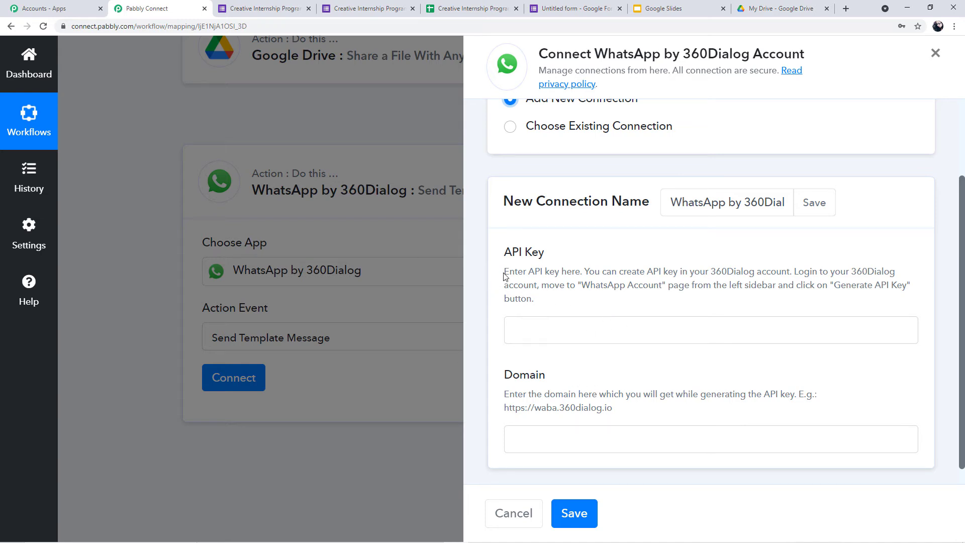
{"action": "left_click_drag", "start_coordinate": [505, 271], "coordinate": [536, 305]}
{"action": "left_click", "coordinate": [468, 264]}
{"action": "left_click_drag", "start_coordinate": [505, 396], "coordinate": [612, 412]}
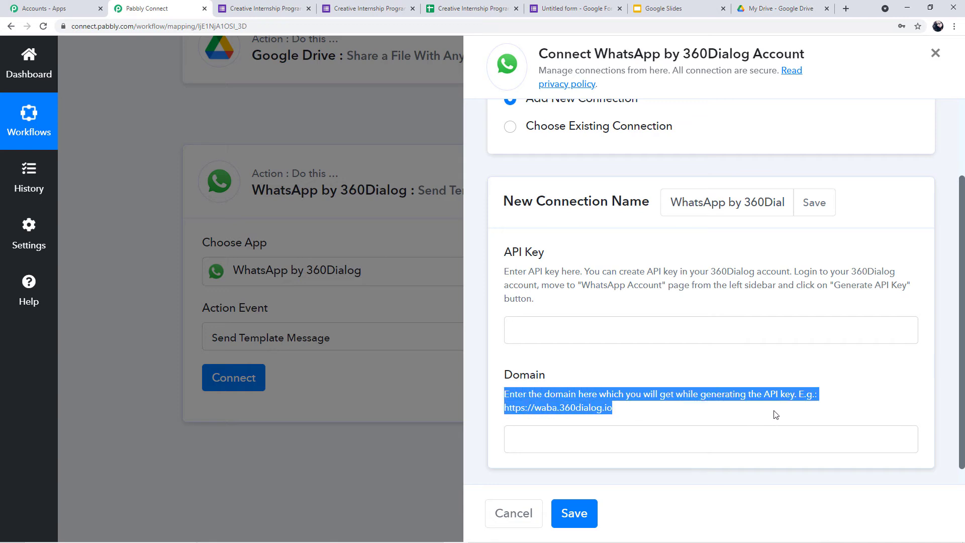
{"action": "left_click", "coordinate": [825, 410]}
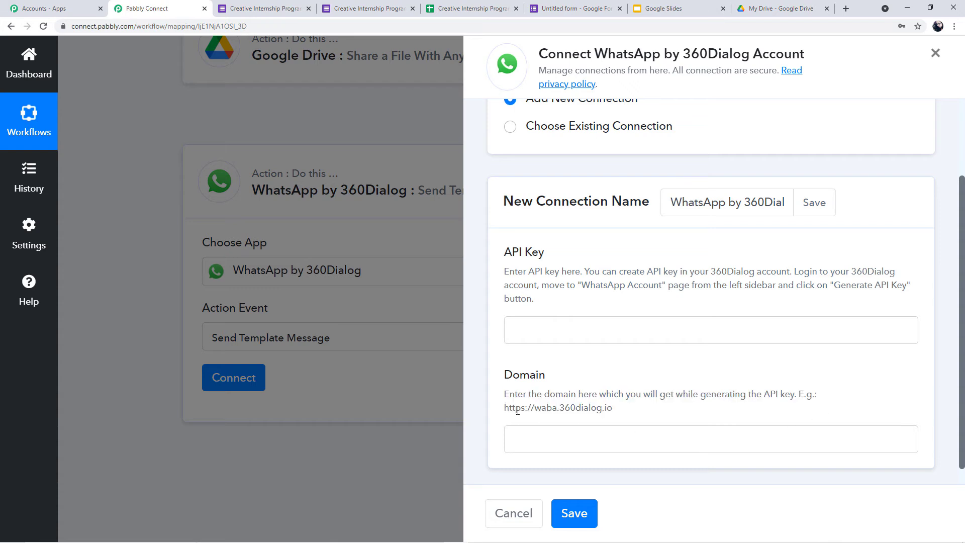